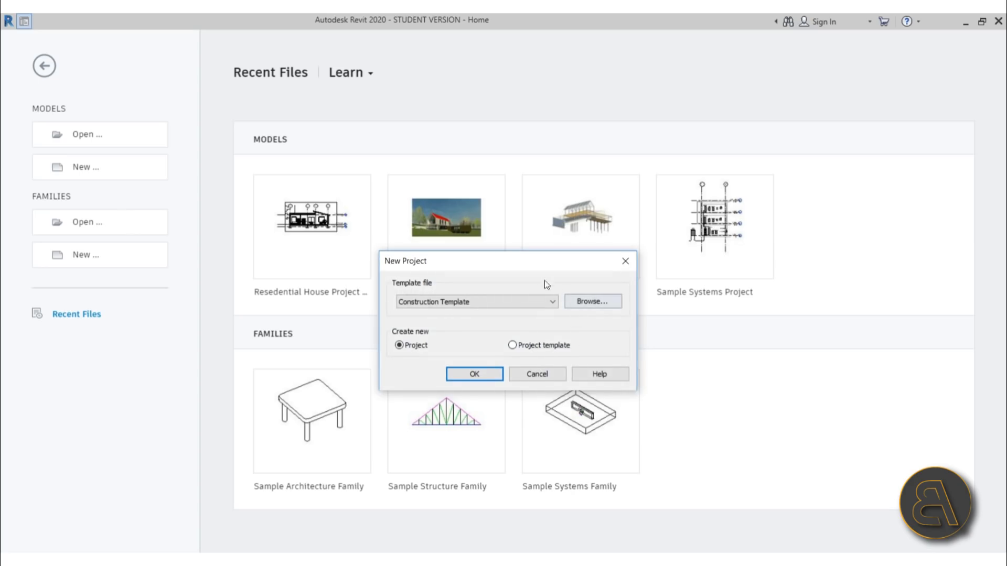
Drag the New Project dialog aside and cancel it without creating a project
{"action": "left_click_drag", "start_coordinate": [524, 260], "coordinate": [517, 239]}
{"action": "left_click", "coordinate": [618, 239]}
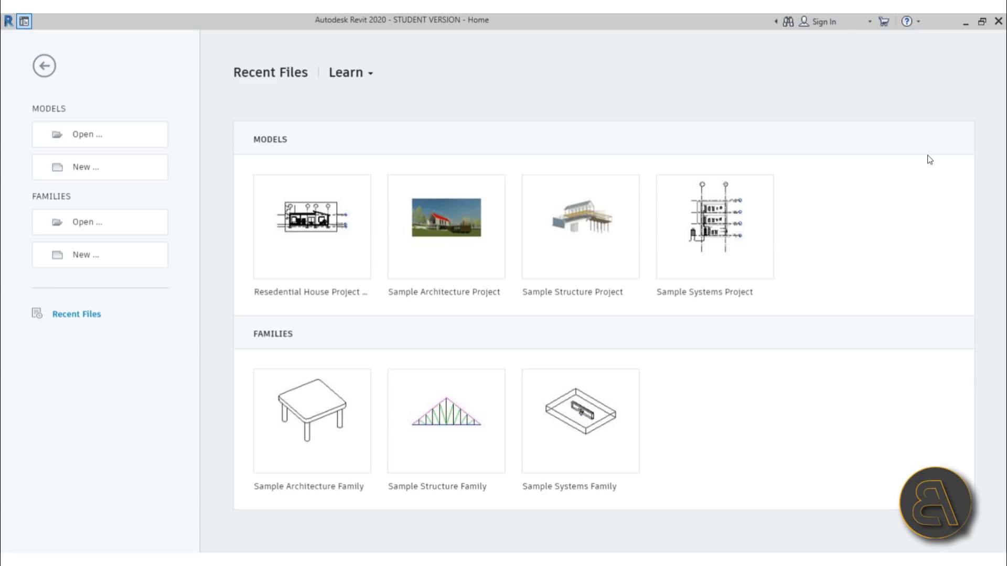
Glance at the Learn resources list, then go back to the empty main Revit window
{"action": "left_click", "coordinate": [371, 77]}
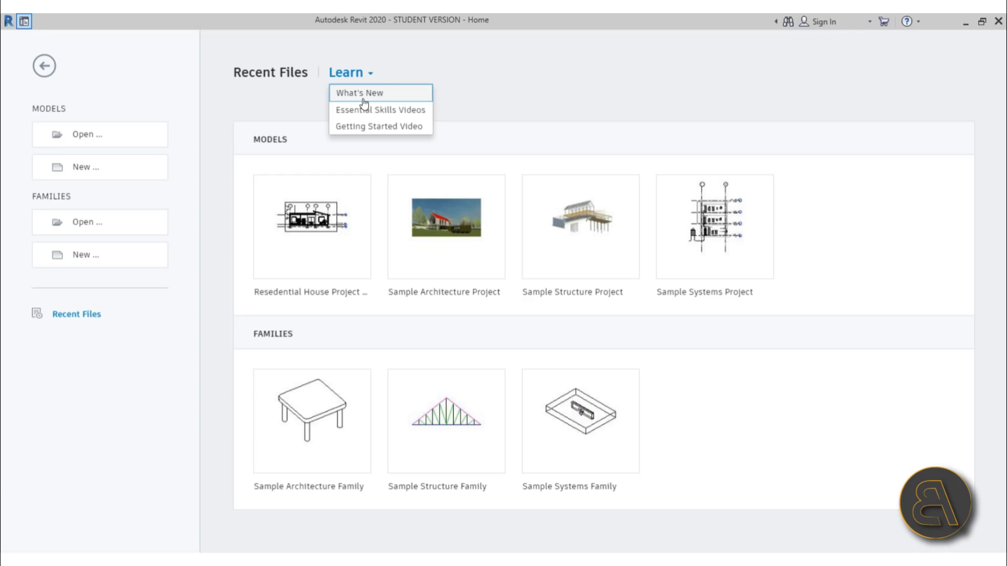
{"action": "left_click", "coordinate": [212, 113]}
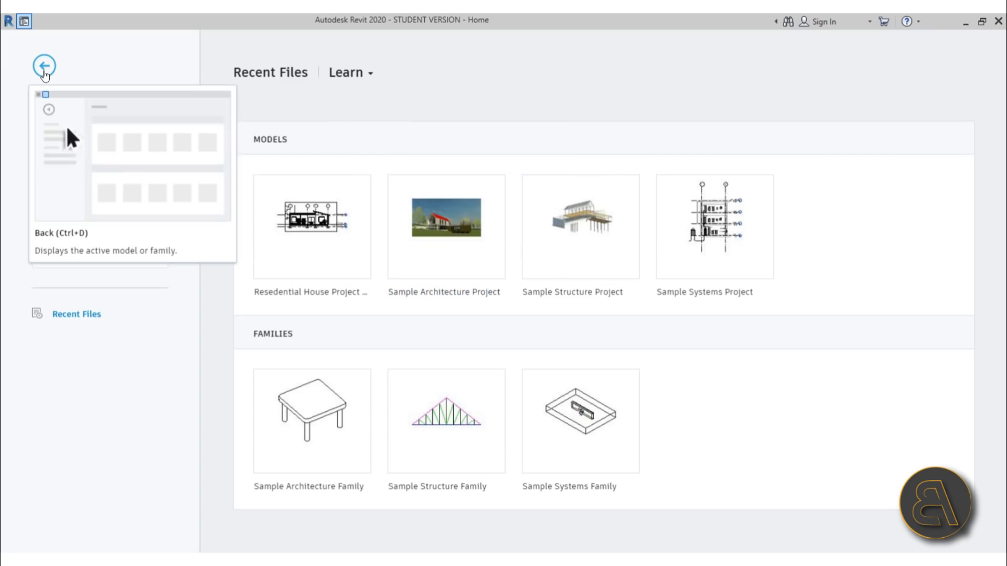
{"action": "left_click", "coordinate": [43, 71]}
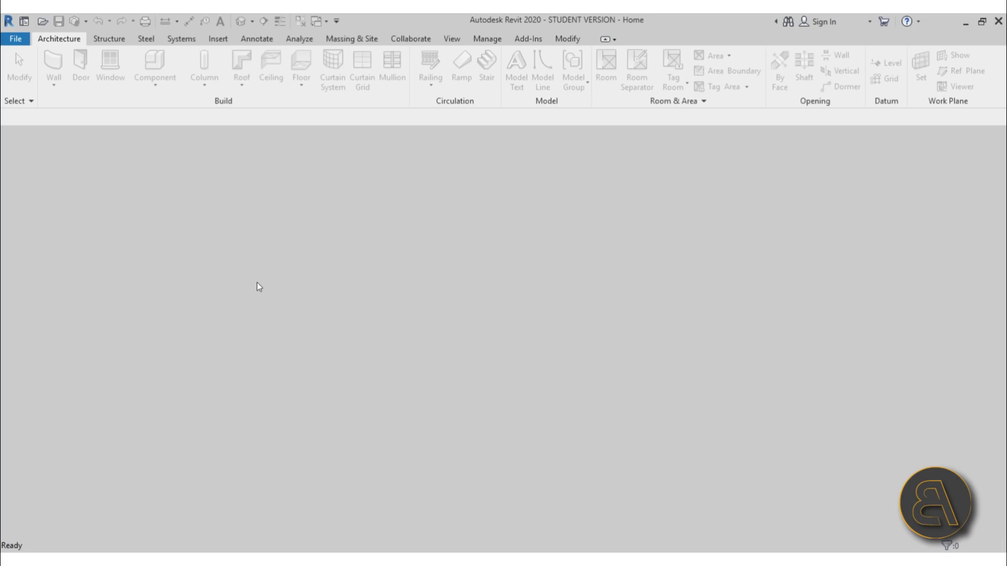
Create Project1 from the Architectural Template and return to its Level 1 floor plan
{"action": "key", "text": "ctrl+d"}
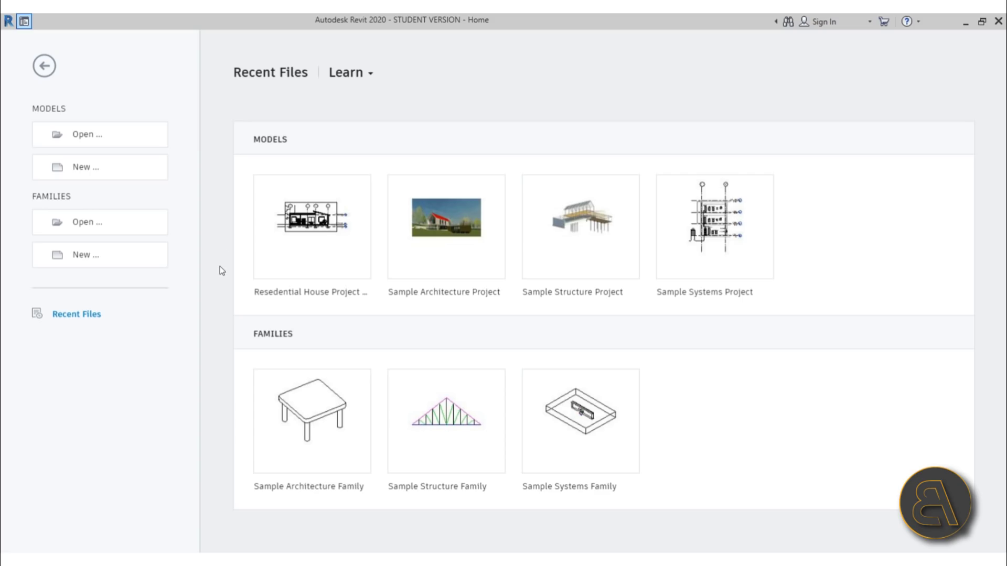
{"action": "left_click", "coordinate": [90, 167]}
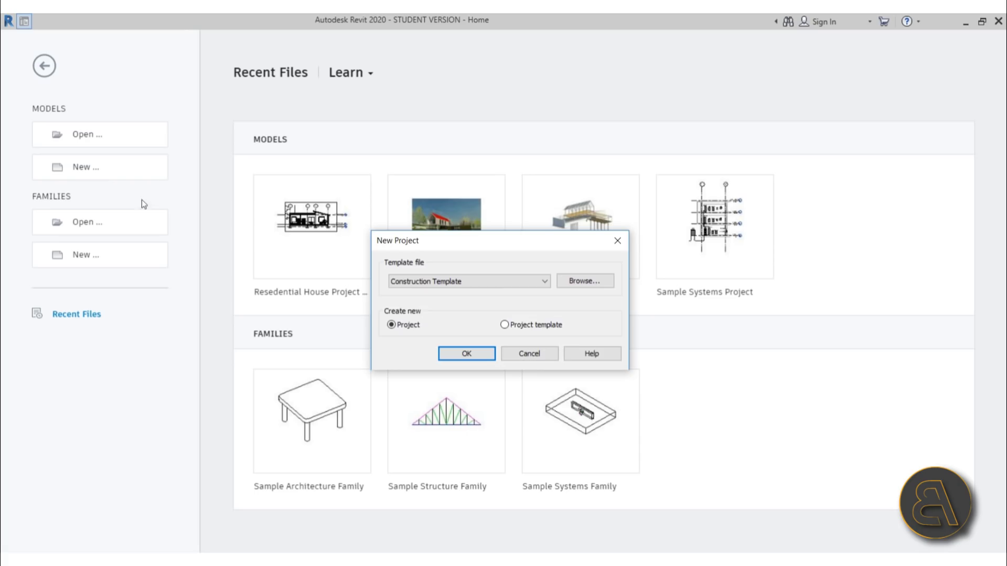
{"action": "left_click", "coordinate": [442, 281]}
{"action": "left_click", "coordinate": [448, 308]}
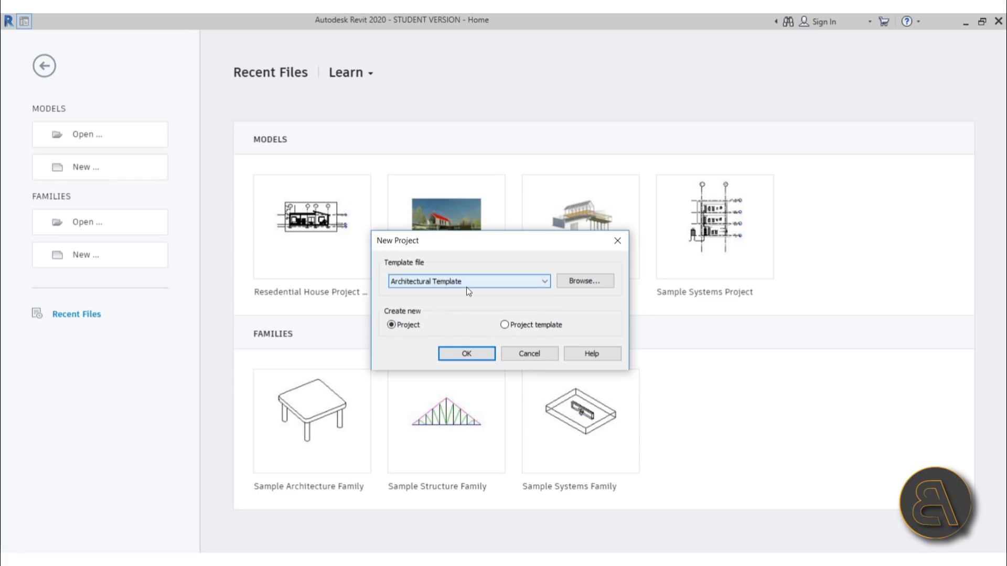
{"action": "left_click", "coordinate": [476, 353]}
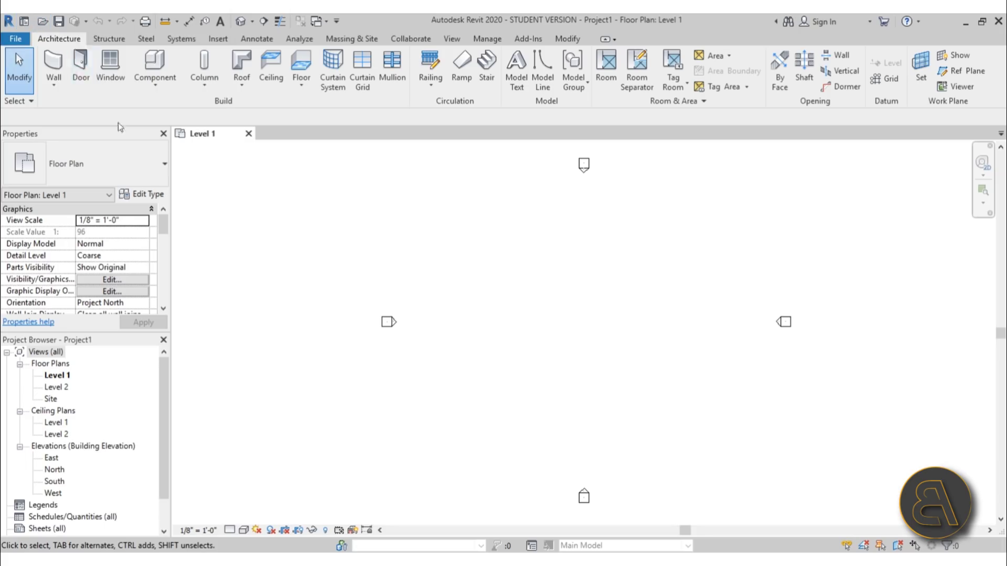
{"action": "left_click", "coordinate": [24, 21]}
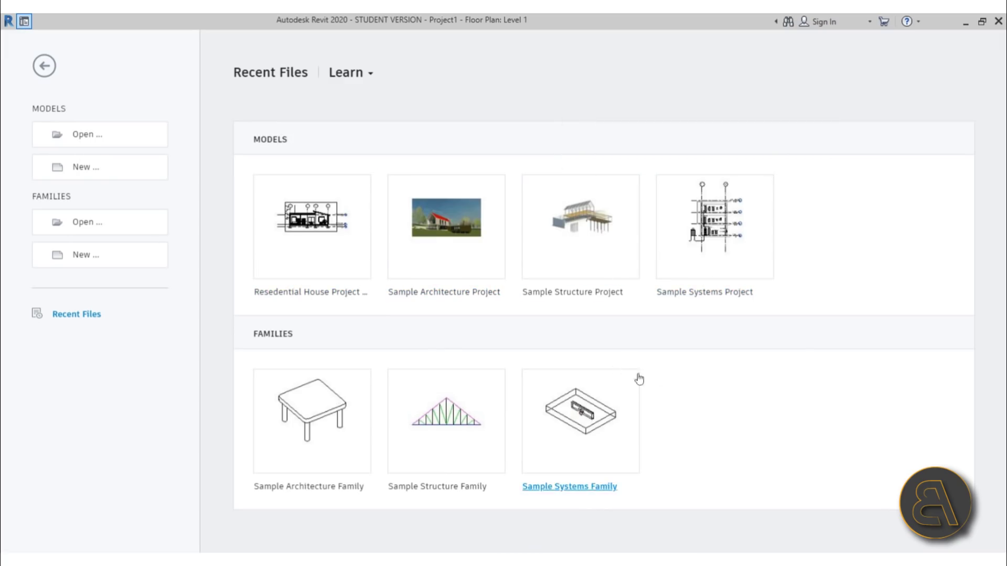
{"action": "left_click", "coordinate": [45, 66]}
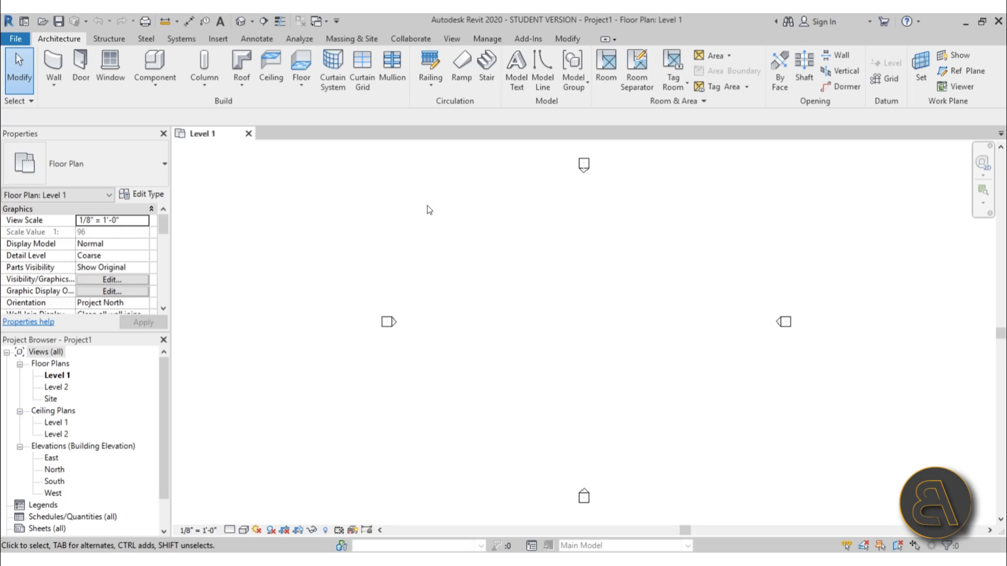
Import simple house.pdf from the Desktop at 300 DPI resolution
{"action": "left_click", "coordinate": [218, 39]}
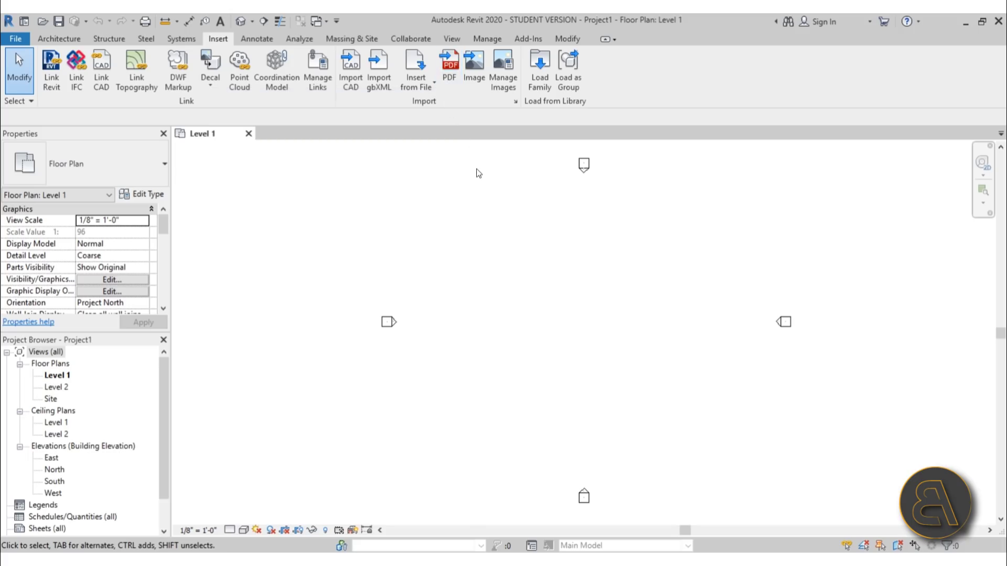
{"action": "left_click", "coordinate": [448, 75]}
{"action": "left_click", "coordinate": [286, 378]}
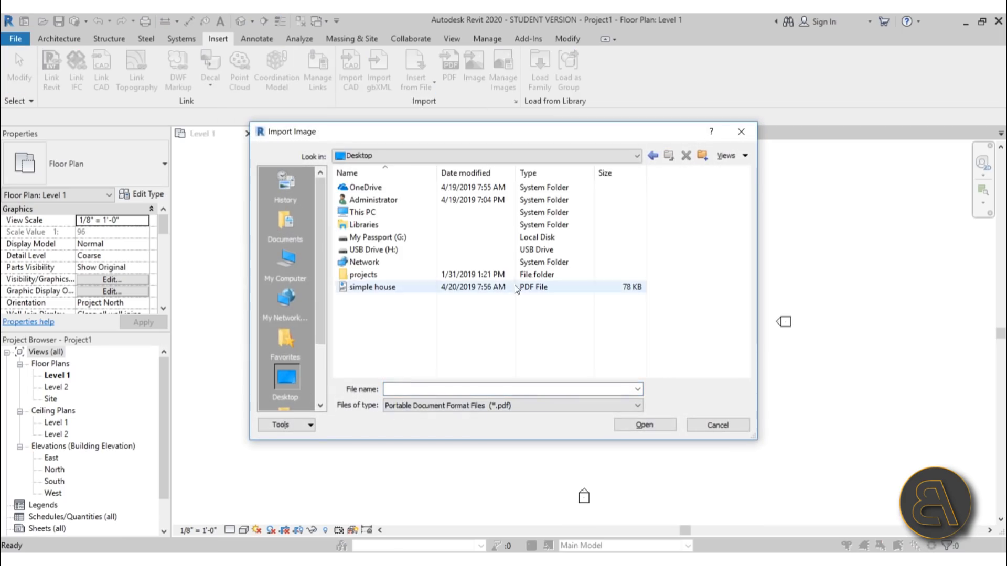
{"action": "left_click", "coordinate": [375, 288]}
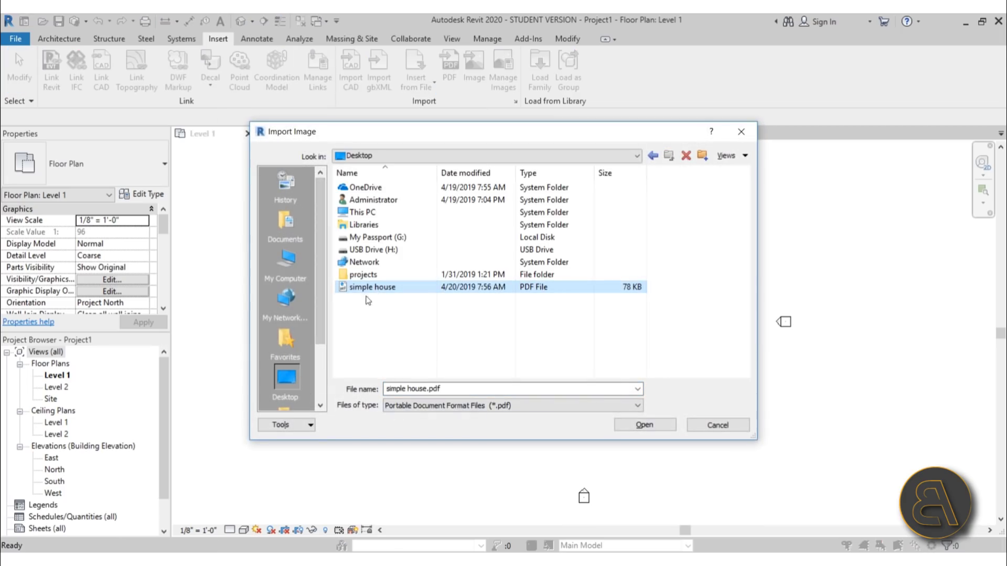
{"action": "left_click", "coordinate": [638, 426]}
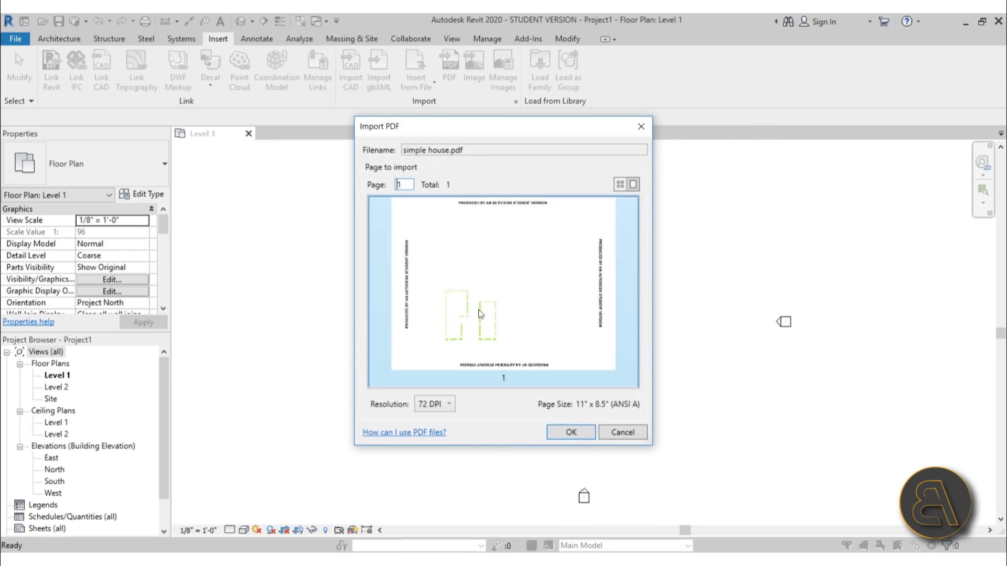
{"action": "left_click", "coordinate": [447, 404]}
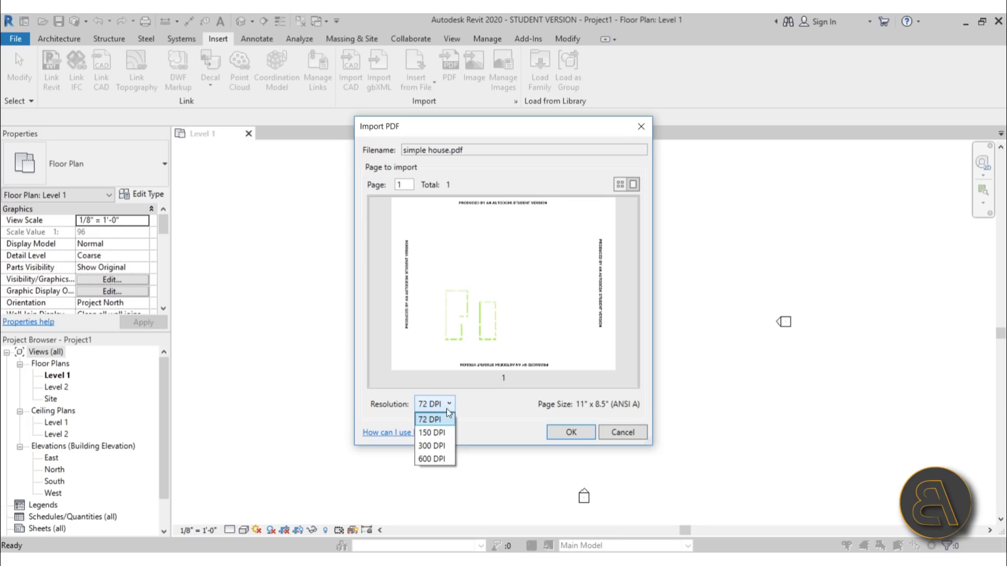
{"action": "left_click", "coordinate": [430, 448]}
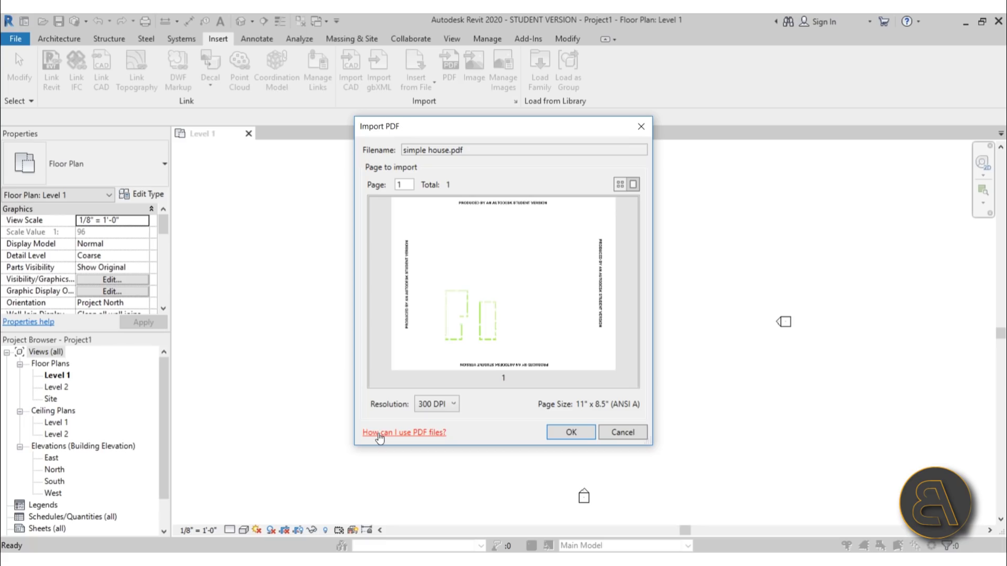
{"action": "left_click", "coordinate": [562, 435]}
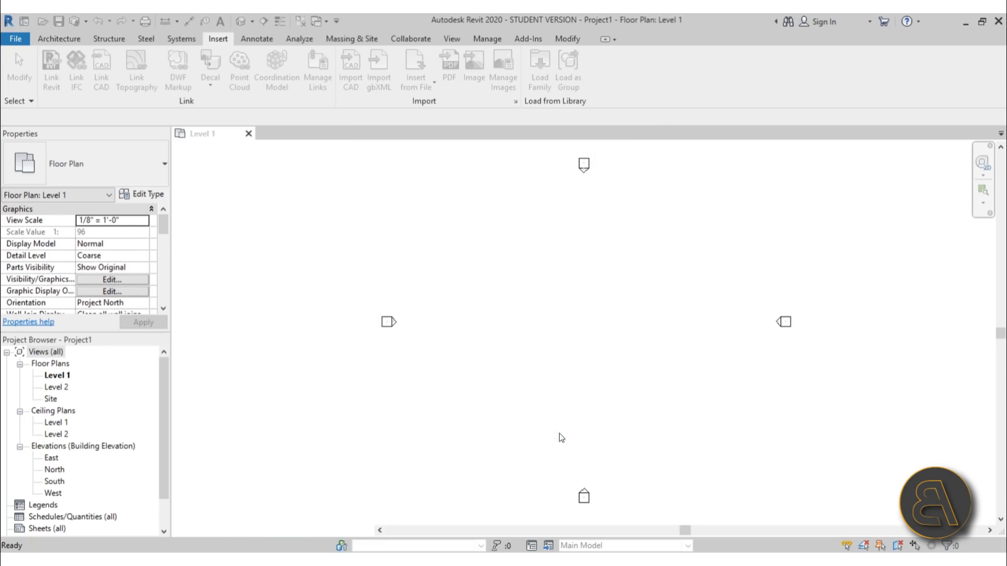
Place the imported simple house PDF in the Level 1 plan
{"action": "left_click", "coordinate": [577, 342]}
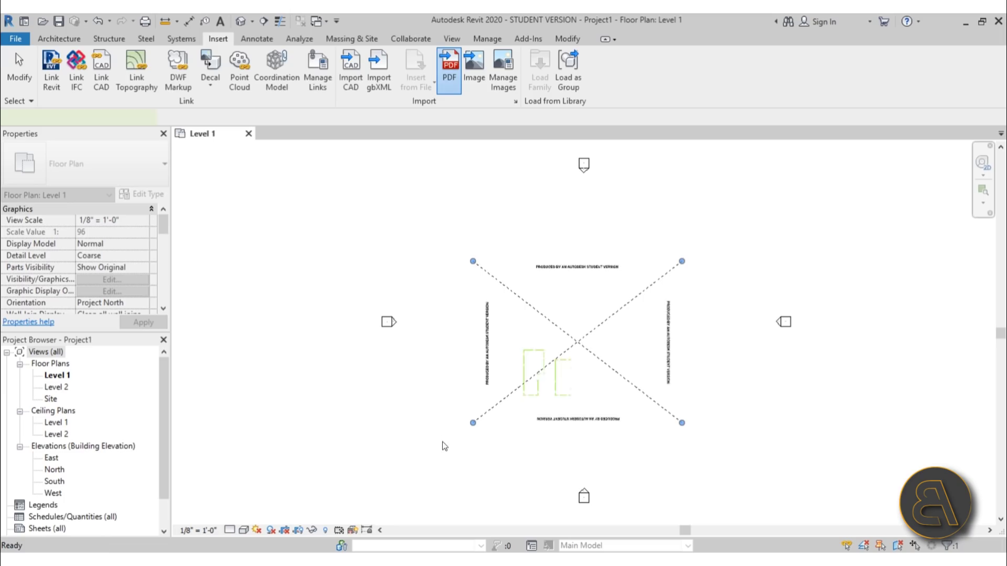
{"action": "scroll", "coordinate": [602, 341], "scroll_direction": "up", "scroll_amount": 3}
{"action": "scroll", "coordinate": [470, 208], "scroll_direction": "down", "scroll_amount": 2}
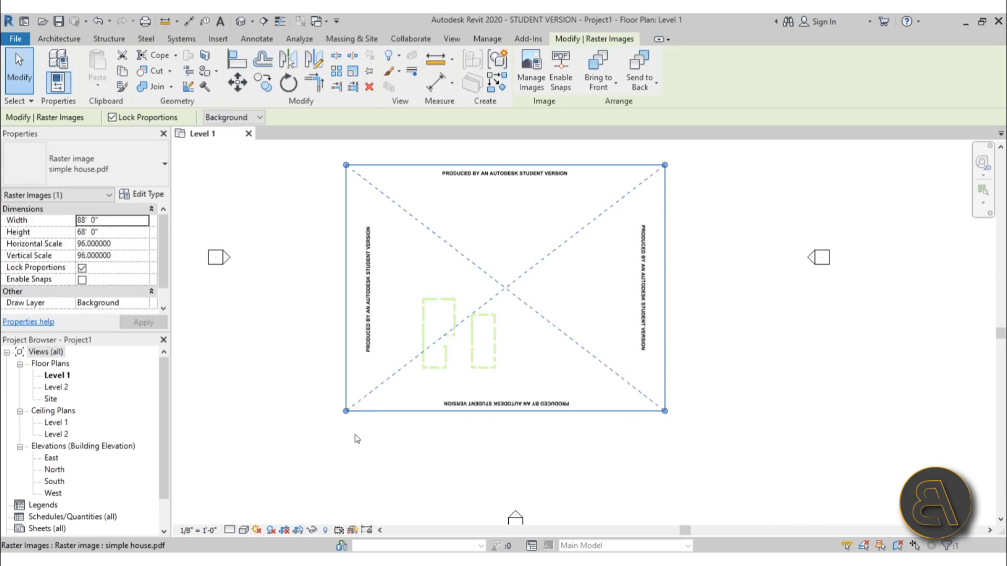
{"action": "left_click", "coordinate": [356, 443]}
{"action": "scroll", "coordinate": [382, 361], "scroll_direction": "up", "scroll_amount": 5}
{"action": "left_click", "coordinate": [413, 386]}
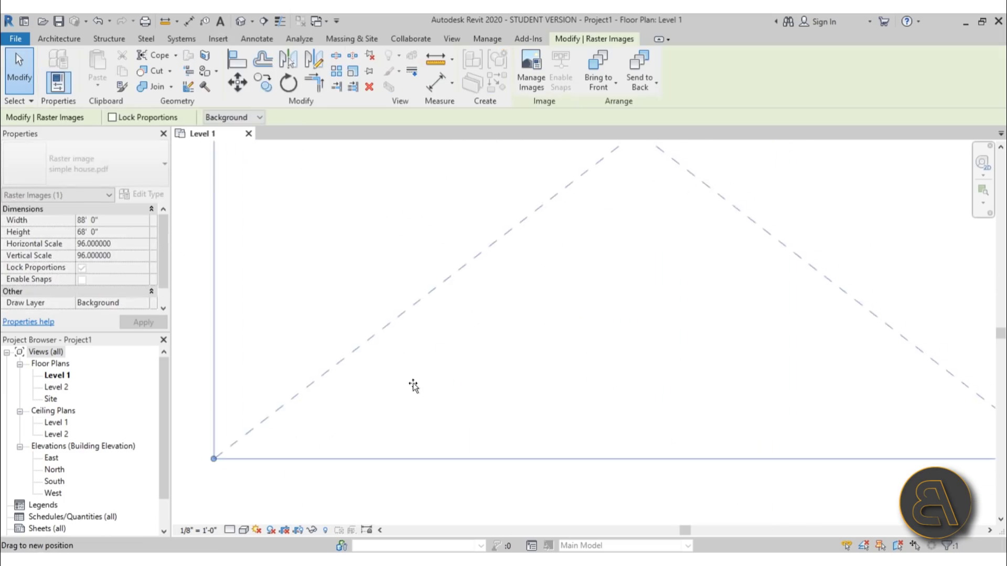
{"action": "scroll", "coordinate": [378, 478], "scroll_direction": "down", "scroll_amount": 3}
{"action": "scroll", "coordinate": [274, 274], "scroll_direction": "up", "scroll_amount": 4}
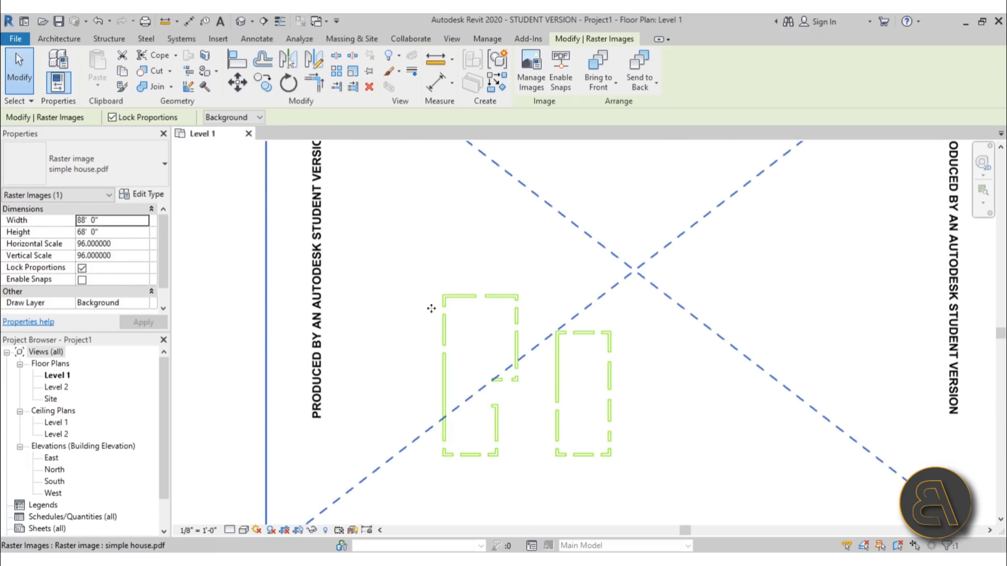
{"action": "scroll", "coordinate": [431, 308], "scroll_direction": "down", "scroll_amount": 4}
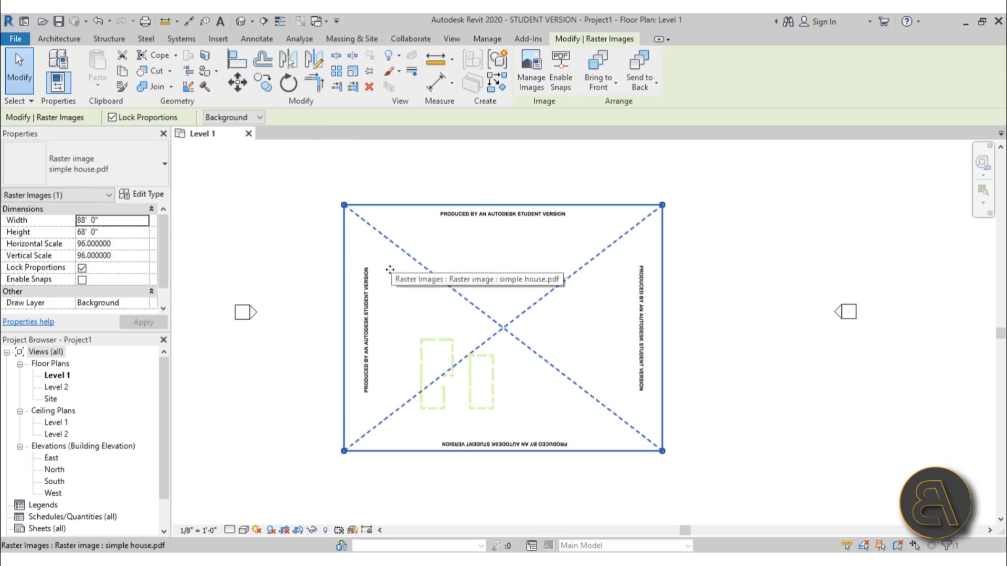
{"action": "left_click", "coordinate": [293, 220]}
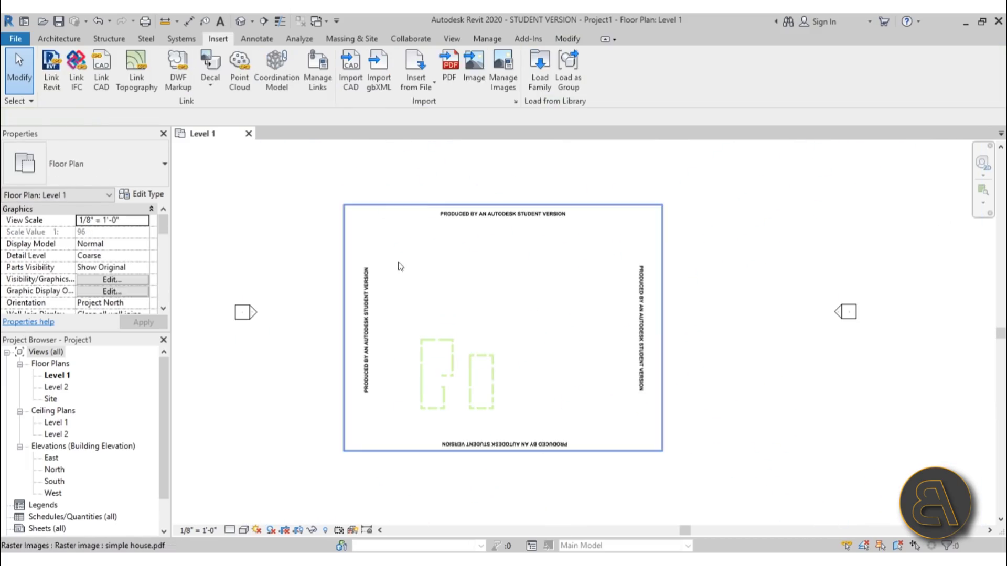
Enlarge the PDF by its corner grips to about 116 feet wide
{"action": "left_click", "coordinate": [344, 206]}
{"action": "left_click_drag", "start_coordinate": [344, 205], "coordinate": [303, 171]}
{"action": "scroll", "coordinate": [405, 241], "scroll_direction": "down", "scroll_amount": 2}
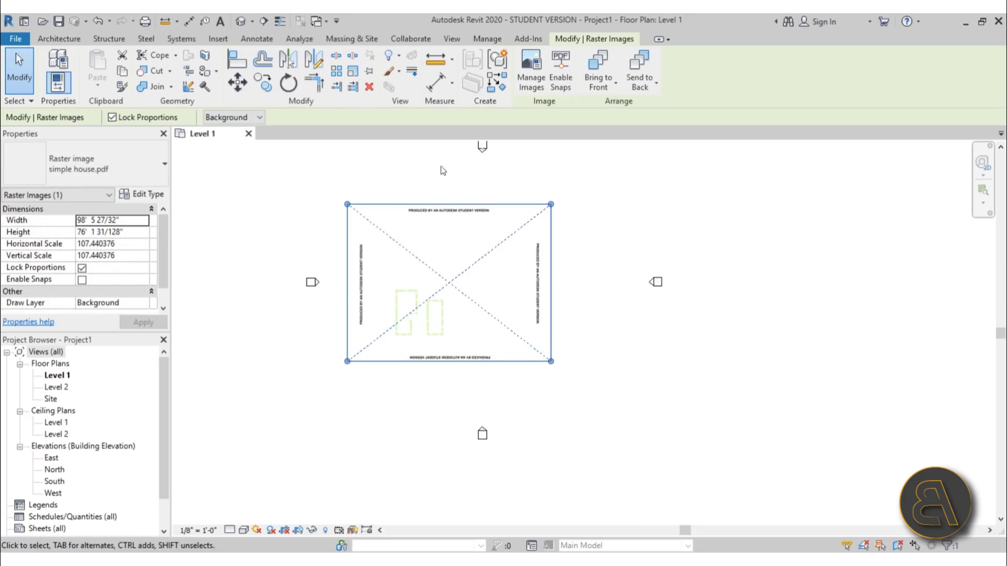
{"action": "left_click_drag", "start_coordinate": [551, 361], "coordinate": [575, 439]}
{"action": "left_click", "coordinate": [577, 420]}
{"action": "left_click", "coordinate": [573, 332]}
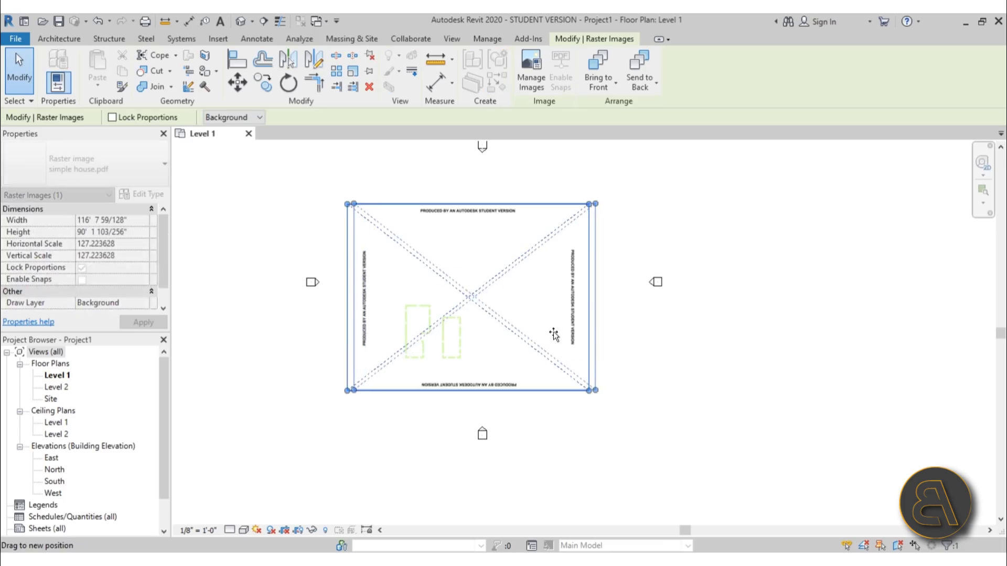
{"action": "left_click", "coordinate": [564, 430]}
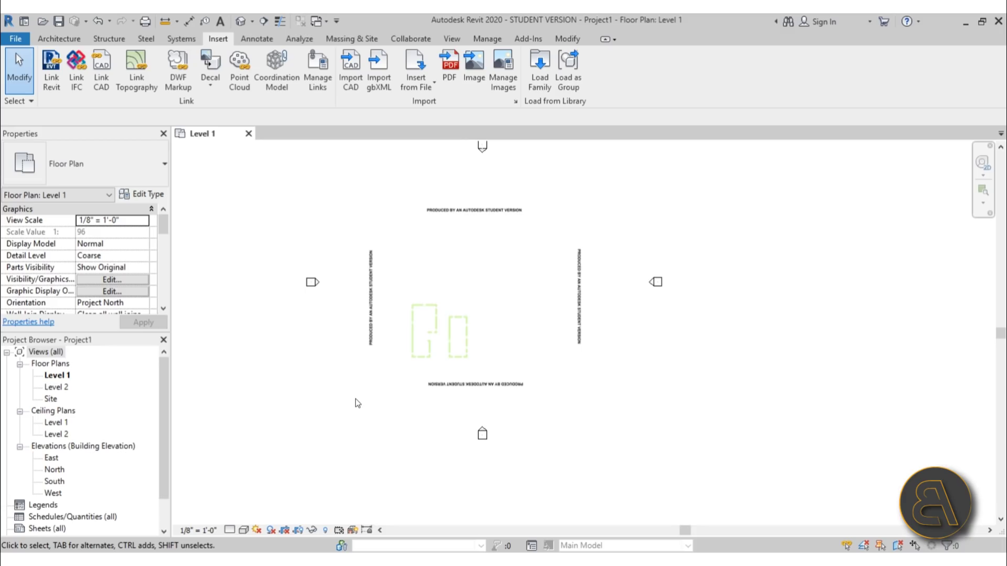
Select the PDF image and enable snapping to its lines
{"action": "scroll", "coordinate": [360, 313], "scroll_direction": "up", "scroll_amount": 8}
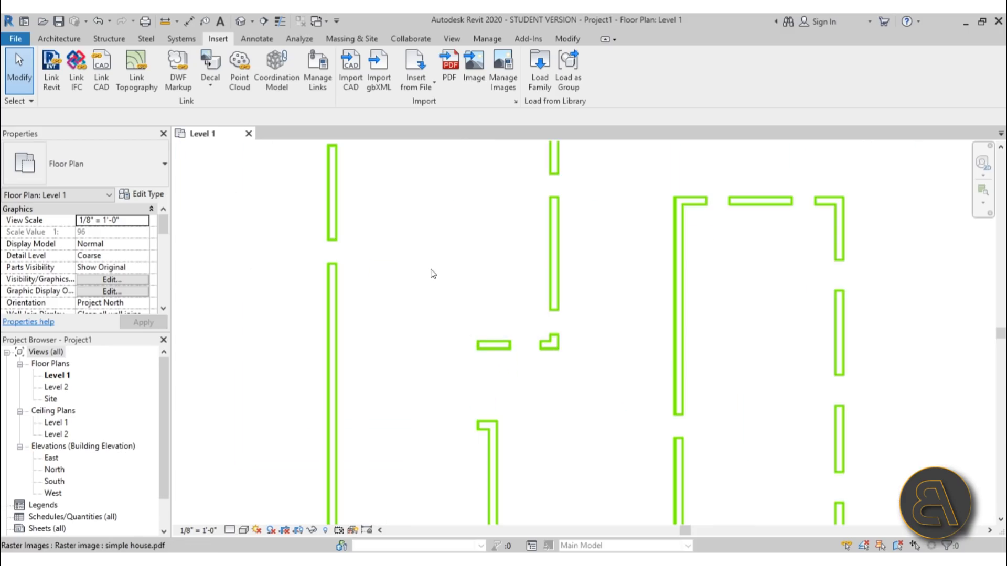
{"action": "scroll", "coordinate": [431, 274], "scroll_direction": "down", "scroll_amount": 4}
{"action": "scroll", "coordinate": [440, 283], "scroll_direction": "down", "scroll_amount": 2}
{"action": "scroll", "coordinate": [420, 278], "scroll_direction": "up", "scroll_amount": 4}
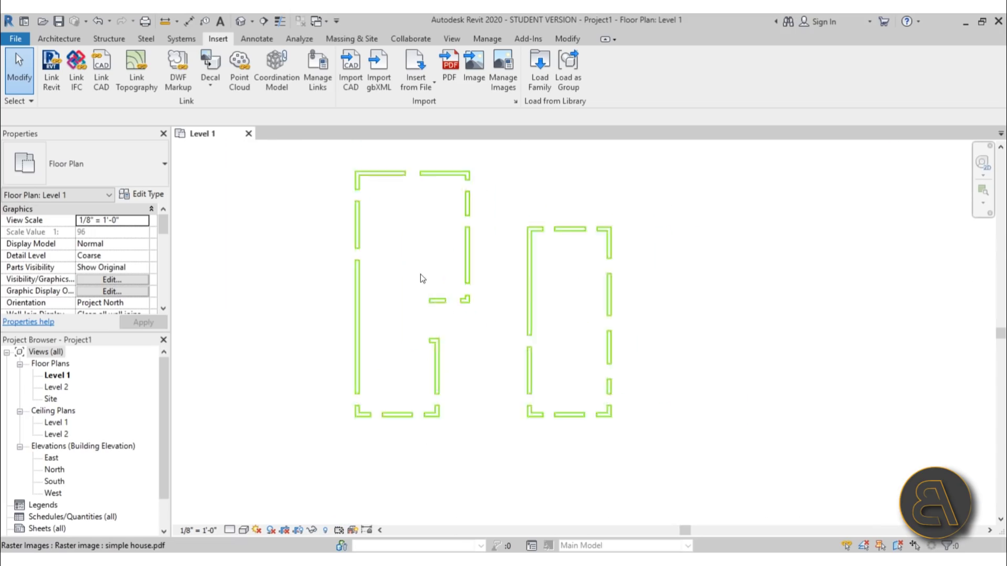
{"action": "left_click", "coordinate": [358, 223]}
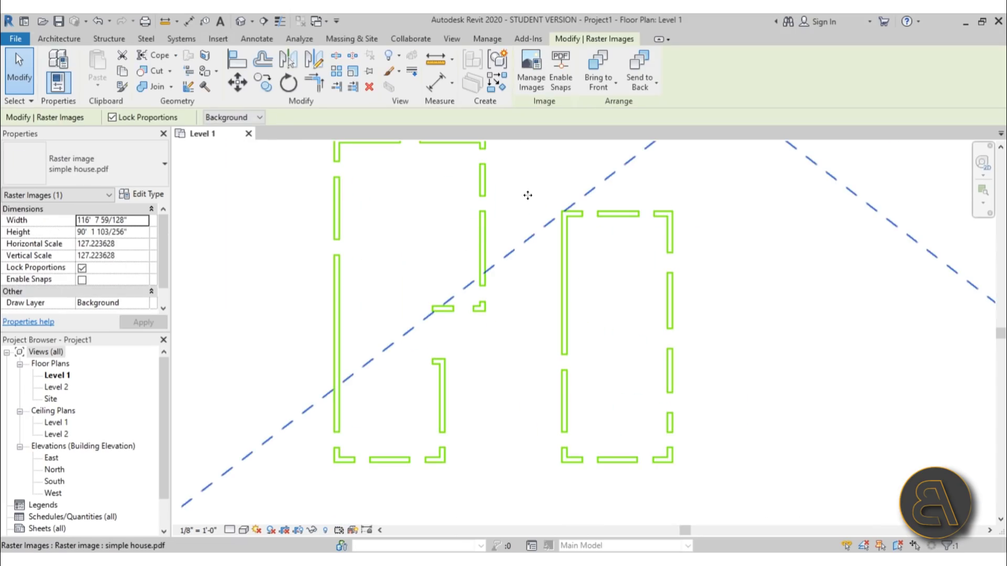
{"action": "left_click", "coordinate": [564, 89]}
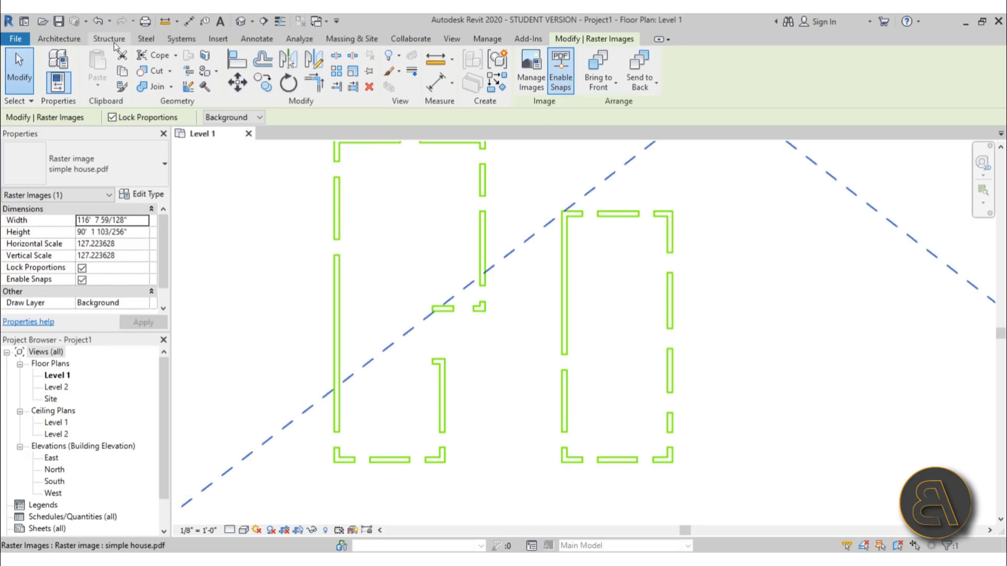
Trace the long left wall, a 0'-11" wall and a 4'-1" bottom wall over the PDF
{"action": "left_click", "coordinate": [53, 38]}
{"action": "left_click", "coordinate": [54, 65]}
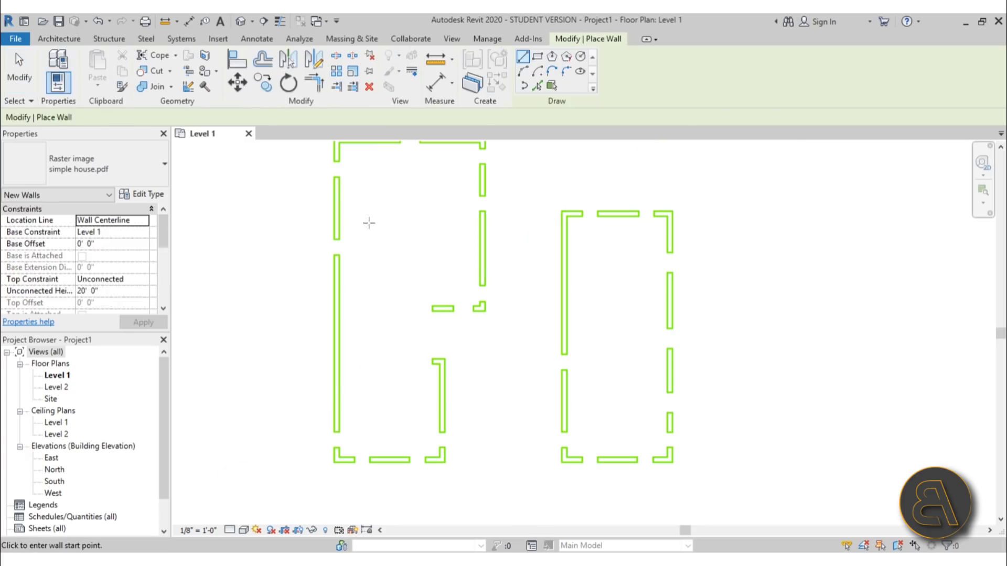
{"action": "left_click", "coordinate": [334, 235]}
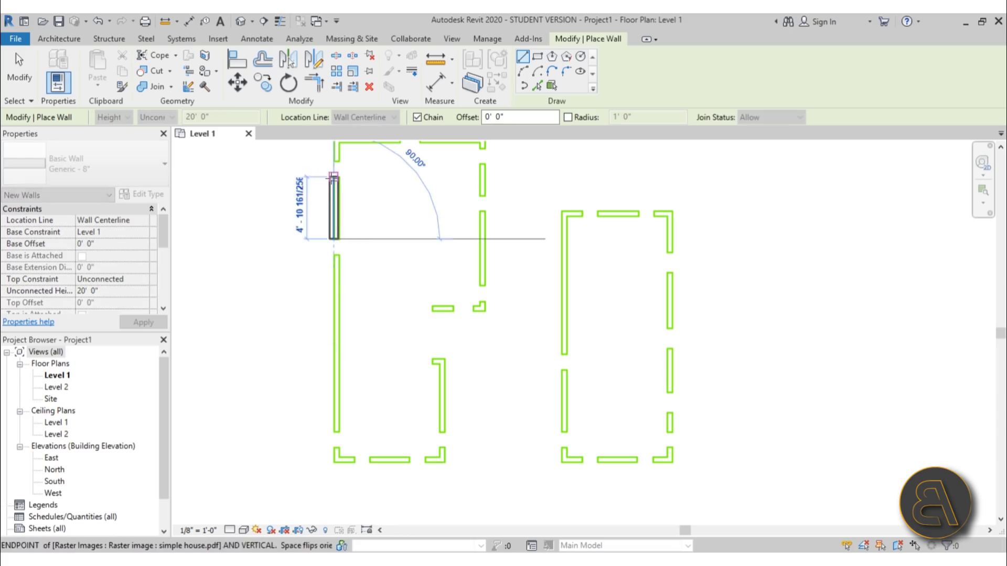
{"action": "key", "text": "Escape"}
{"action": "scroll", "coordinate": [333, 278], "scroll_direction": "up", "scroll_amount": 4}
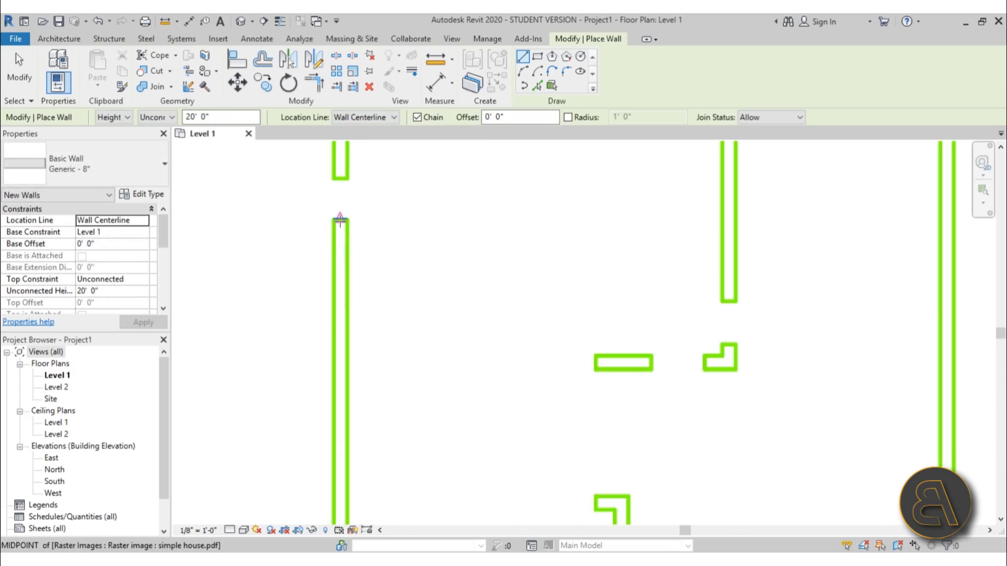
{"action": "left_click", "coordinate": [337, 218]}
{"action": "scroll", "coordinate": [338, 241], "scroll_direction": "down", "scroll_amount": 4}
{"action": "middle_click_drag", "start_coordinate": [352, 183], "coordinate": [355, 209]}
{"action": "scroll", "coordinate": [347, 443], "scroll_direction": "up", "scroll_amount": 5}
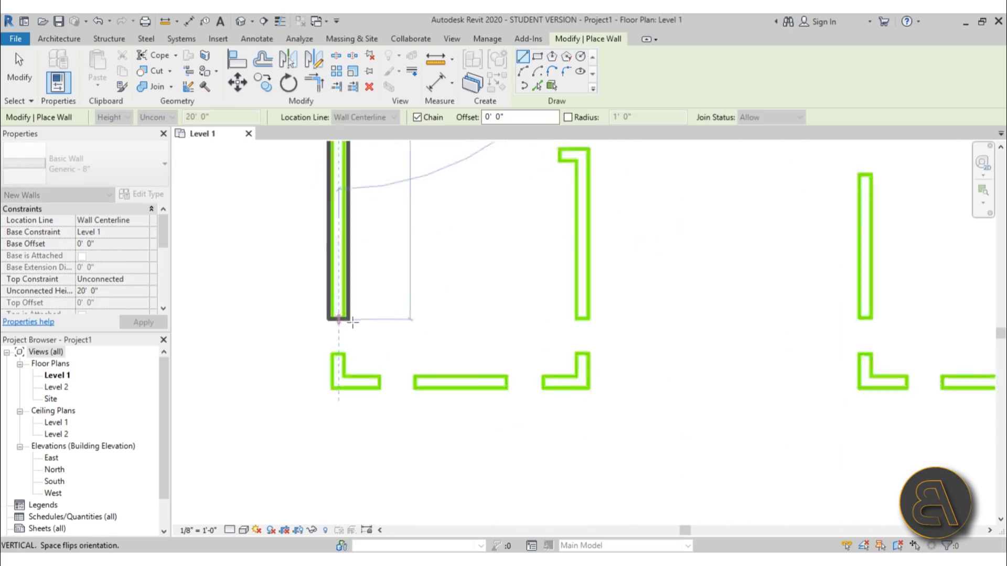
{"action": "left_click", "coordinate": [345, 404]}
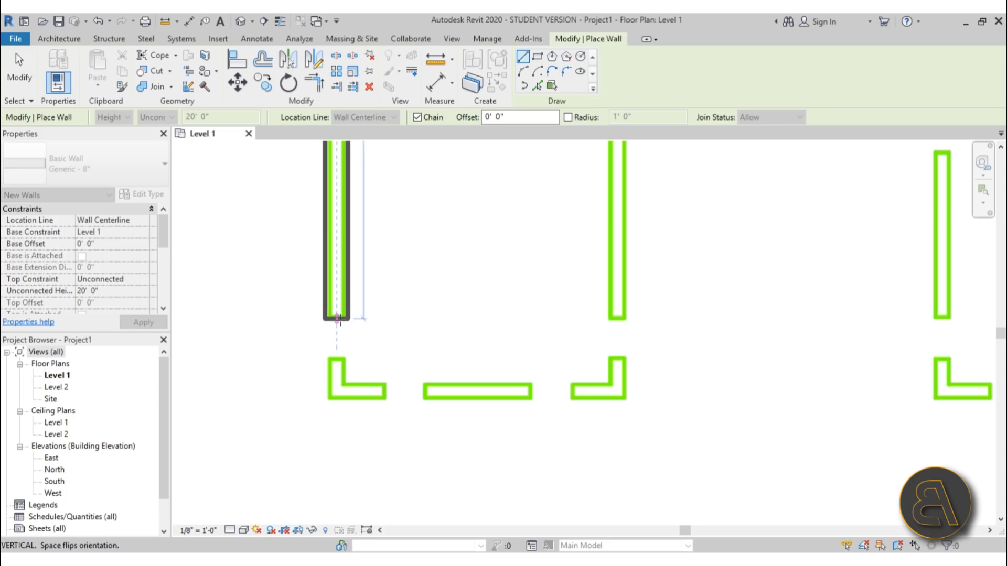
{"action": "left_click", "coordinate": [336, 356]}
{"action": "left_click", "coordinate": [336, 389]}
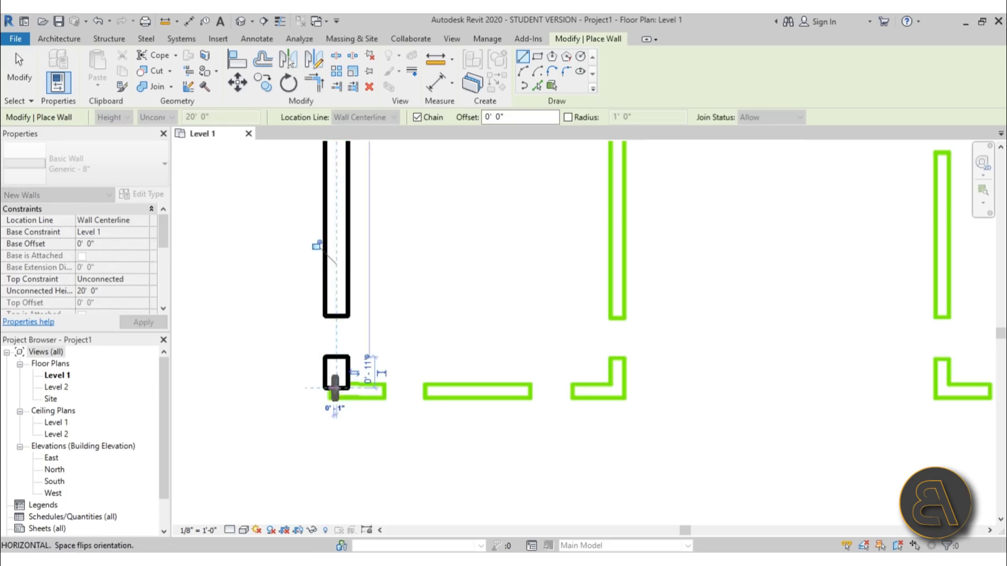
{"action": "key", "text": "Escape"}
{"action": "left_click", "coordinate": [424, 389]}
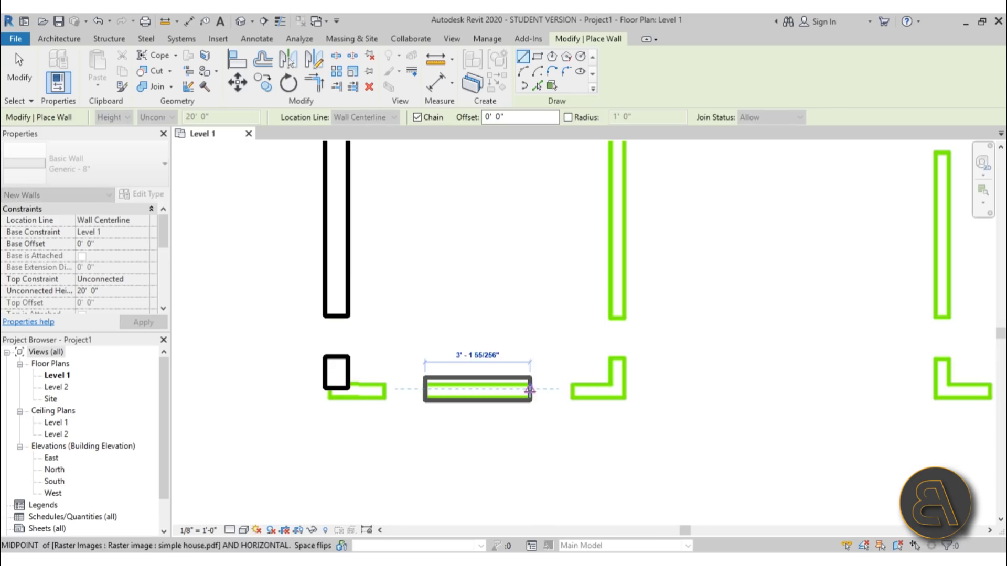
{"action": "left_click", "coordinate": [530, 389]}
{"action": "key", "text": "Escape"}
{"action": "key", "text": "Escape"}
Select and release the PDF underlay, then pan the plan up slightly
{"action": "scroll", "coordinate": [345, 412], "scroll_direction": "down", "scroll_amount": 5}
{"action": "scroll", "coordinate": [345, 413], "scroll_direction": "down", "scroll_amount": 2}
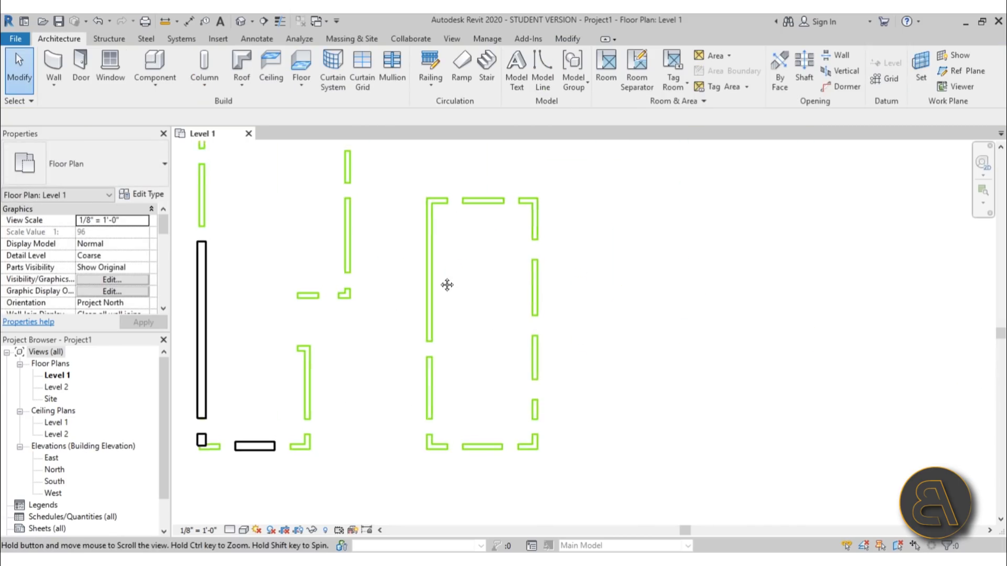
{"action": "scroll", "coordinate": [445, 283], "scroll_direction": "up", "scroll_amount": 2}
{"action": "left_click", "coordinate": [458, 268]}
{"action": "key", "text": "Escape"}
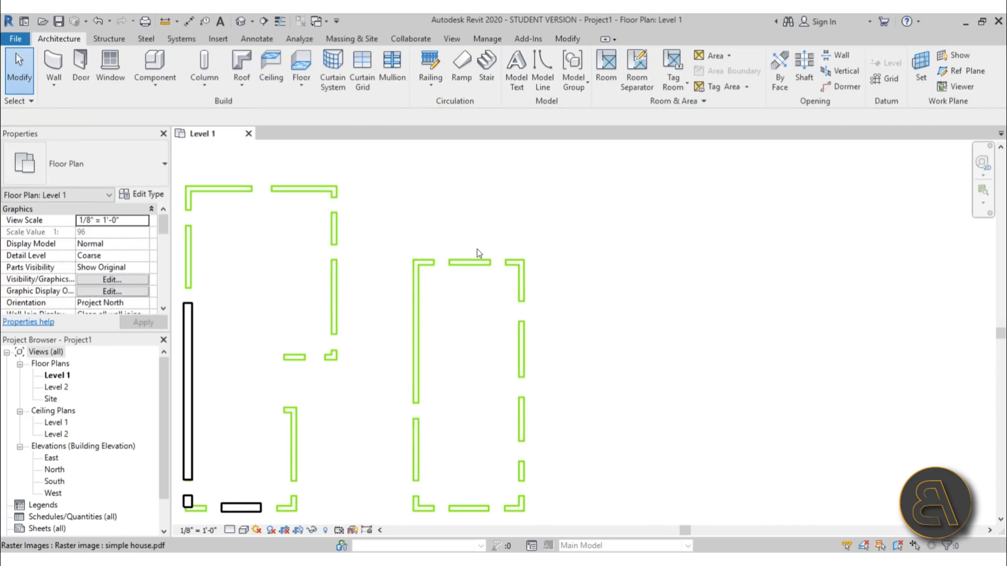
{"action": "scroll", "coordinate": [459, 251], "scroll_direction": "down", "scroll_amount": 3}
{"action": "middle_click_drag", "start_coordinate": [336, 216], "coordinate": [331, 195]}
{"action": "scroll", "coordinate": [332, 195], "scroll_direction": "up", "scroll_amount": 3}
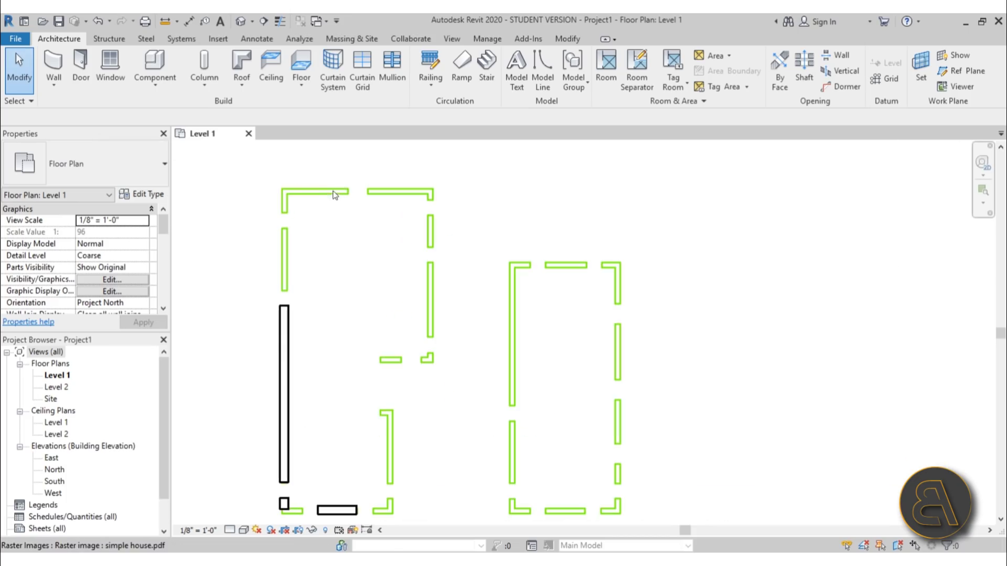
Switch to the Generic - 5" wall type and draw a sloped wall from right to left
{"action": "left_click", "coordinate": [41, 58]}
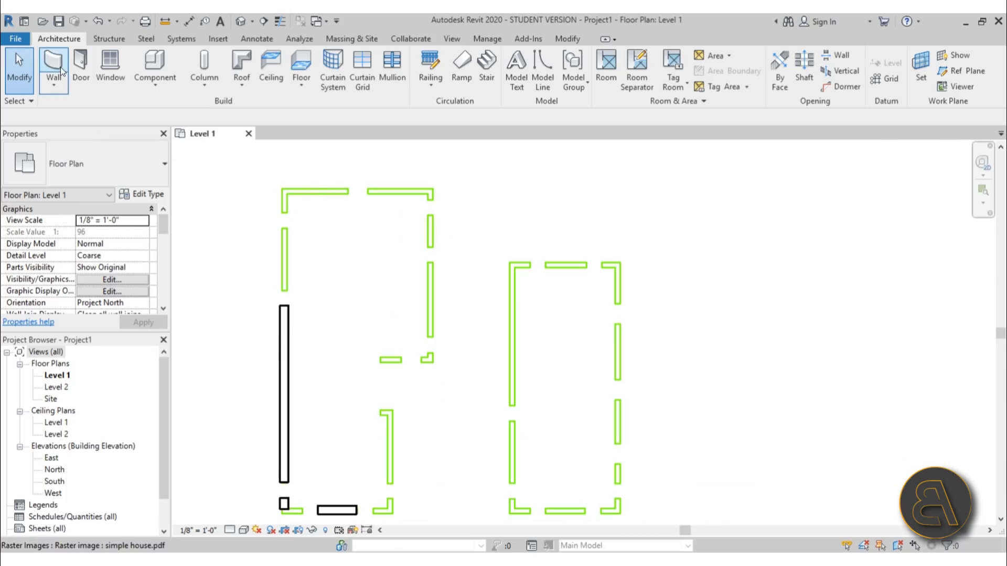
{"action": "left_click", "coordinate": [96, 174]}
{"action": "scroll", "coordinate": [102, 281], "scroll_direction": "up", "scroll_amount": 3}
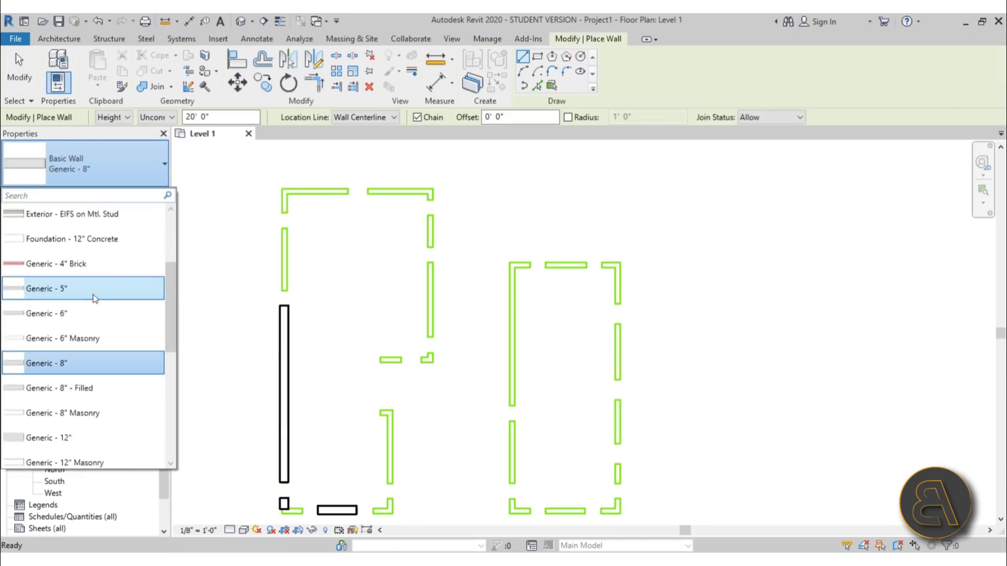
{"action": "left_click", "coordinate": [87, 292]}
{"action": "scroll", "coordinate": [265, 196], "scroll_direction": "up", "scroll_amount": 3}
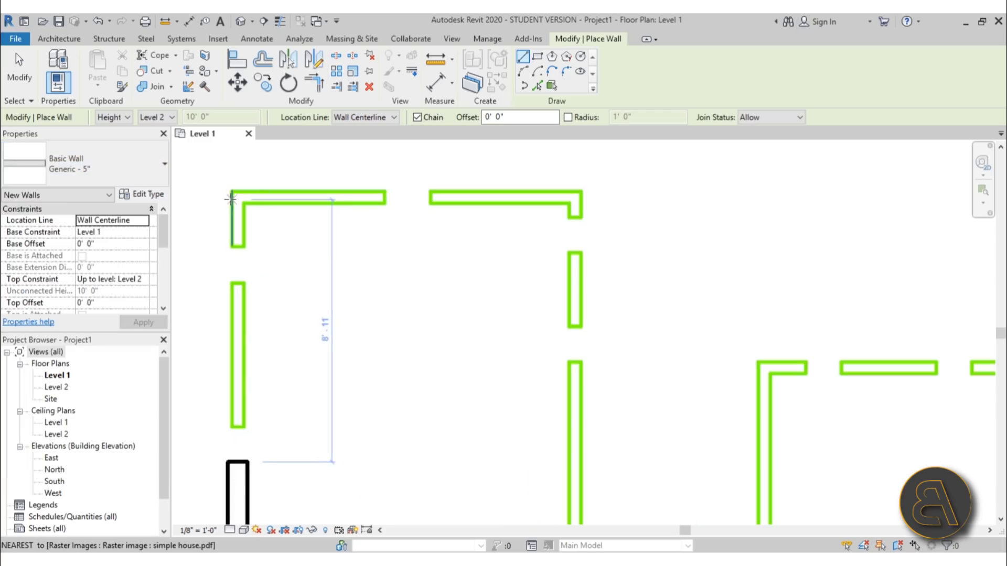
{"action": "left_click", "coordinate": [384, 203]}
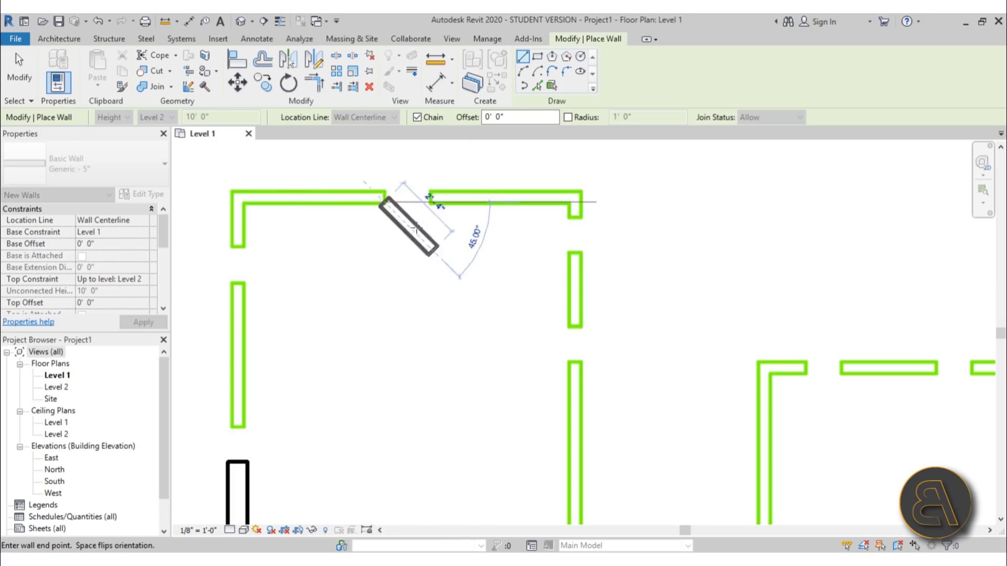
{"action": "scroll", "coordinate": [410, 226], "scroll_direction": "down", "scroll_amount": 3}
{"action": "scroll", "coordinate": [472, 205], "scroll_direction": "up", "scroll_amount": 2}
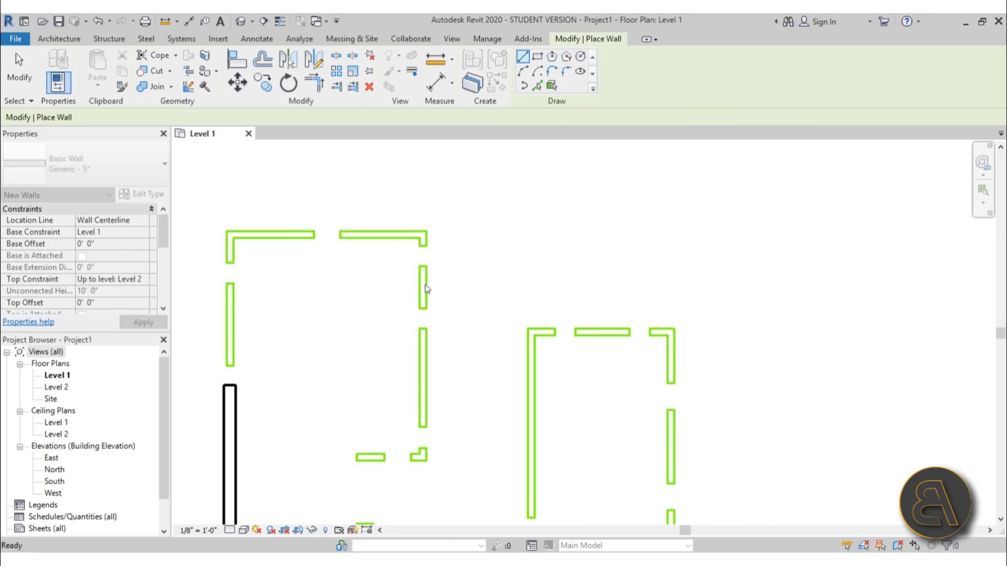
{"action": "key", "text": "Escape"}
{"action": "left_click", "coordinate": [419, 286]}
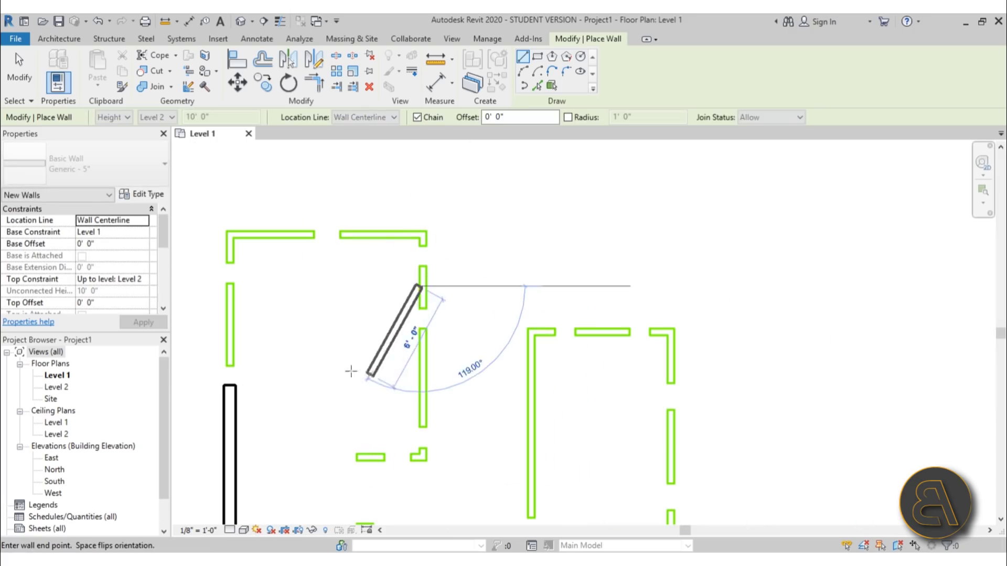
{"action": "left_click", "coordinate": [232, 323]}
{"action": "key", "text": "Escape"}
{"action": "key", "text": "Escape"}
Window-select all the traced walls with the PDF underlay and delete them
{"action": "scroll", "coordinate": [352, 243], "scroll_direction": "down", "scroll_amount": 5}
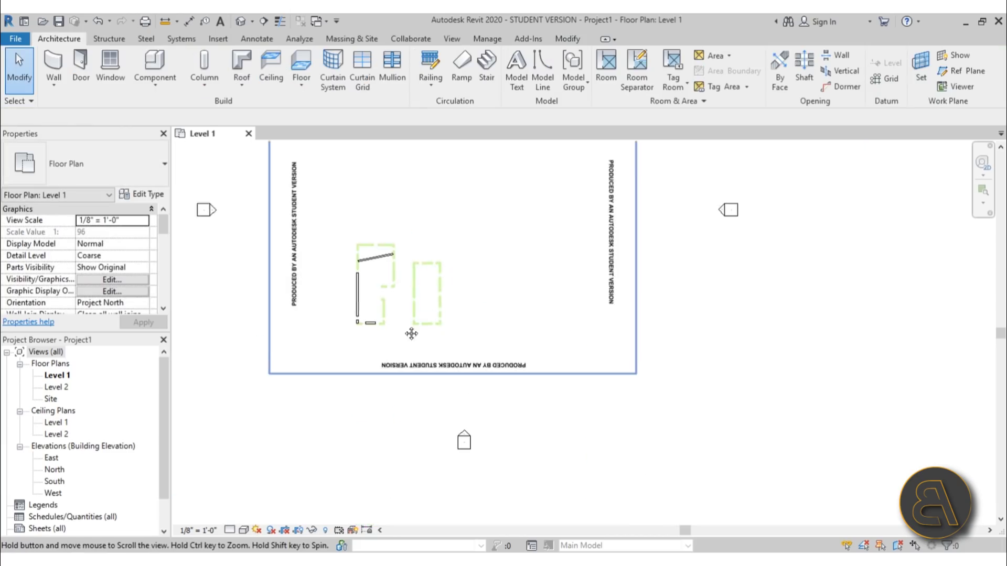
{"action": "middle_click_drag", "start_coordinate": [403, 405], "coordinate": [418, 368]}
{"action": "left_click_drag", "start_coordinate": [236, 160], "coordinate": [674, 495]}
{"action": "key", "text": "Delete"}
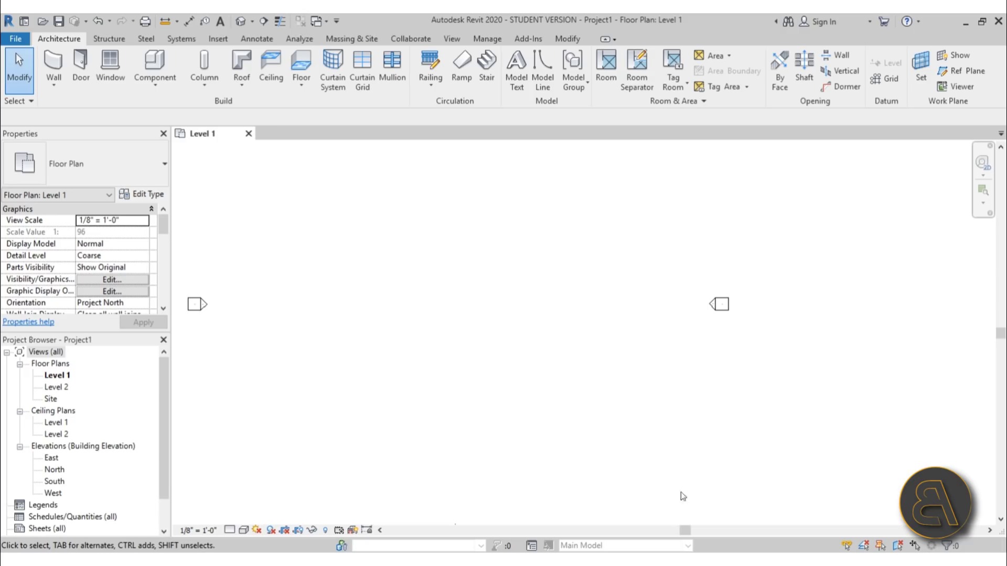
Import Extension.skp from the Desktop as a SketchUp file via Import CAD
{"action": "left_click", "coordinate": [218, 38]}
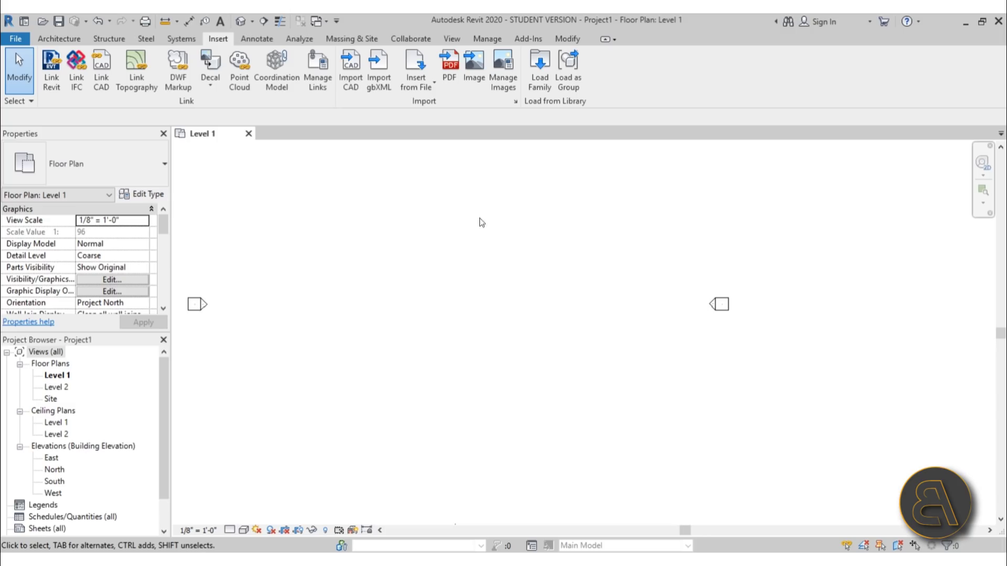
{"action": "scroll", "coordinate": [467, 236], "scroll_direction": "down", "scroll_amount": 2}
{"action": "middle_click_drag", "start_coordinate": [458, 251], "coordinate": [452, 292]}
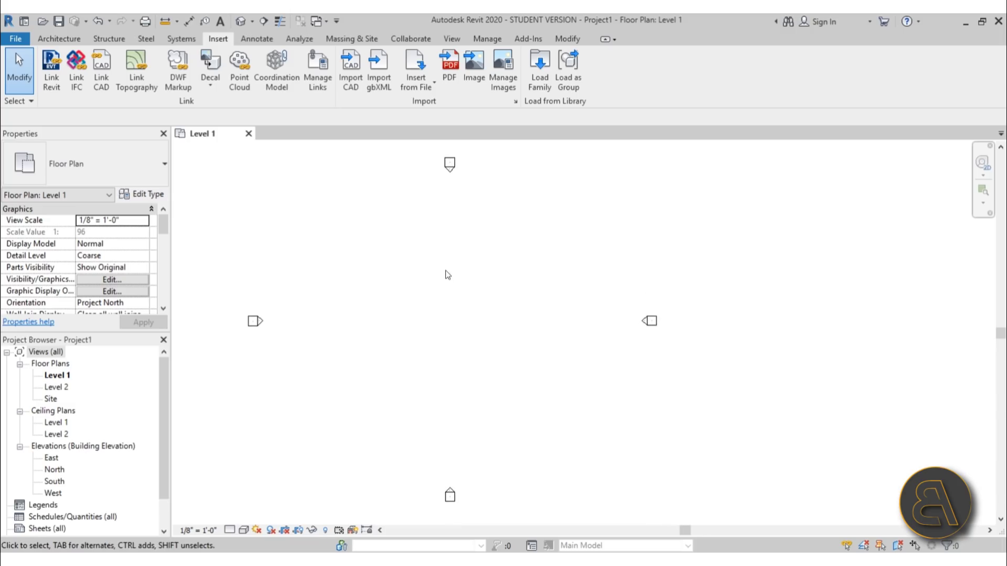
{"action": "left_click", "coordinate": [357, 84]}
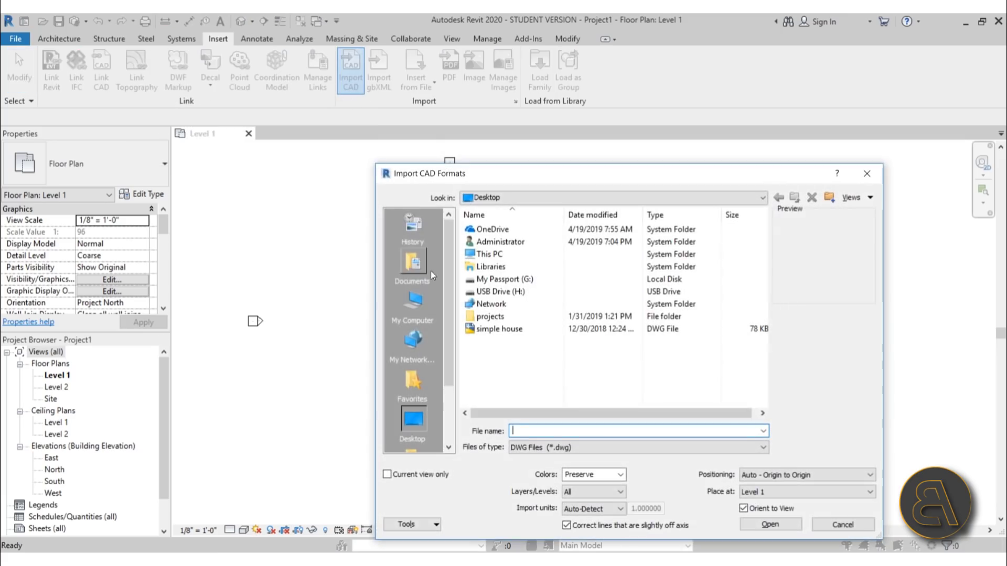
{"action": "left_click", "coordinate": [544, 449]}
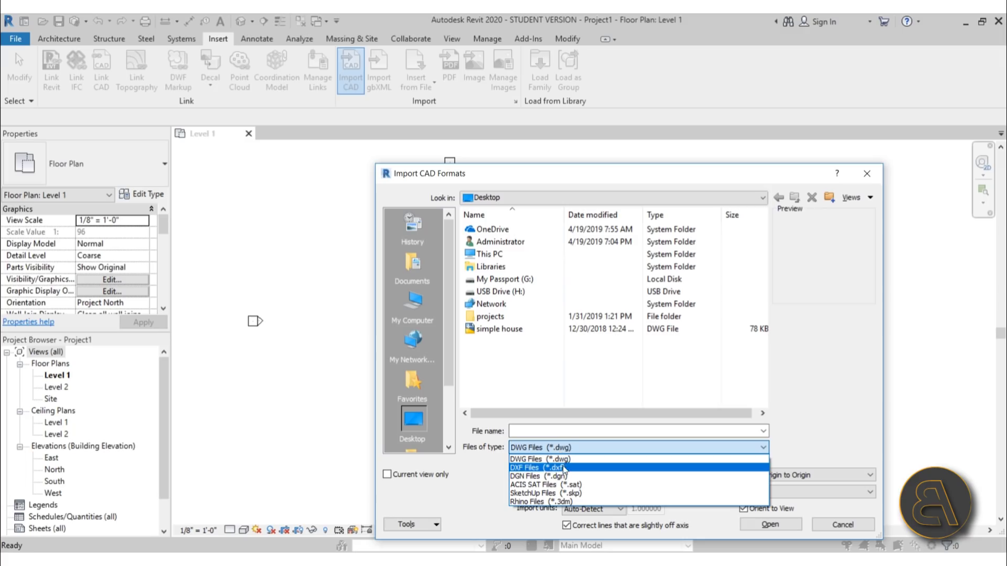
{"action": "left_click", "coordinate": [535, 493]}
{"action": "left_click", "coordinate": [515, 259]}
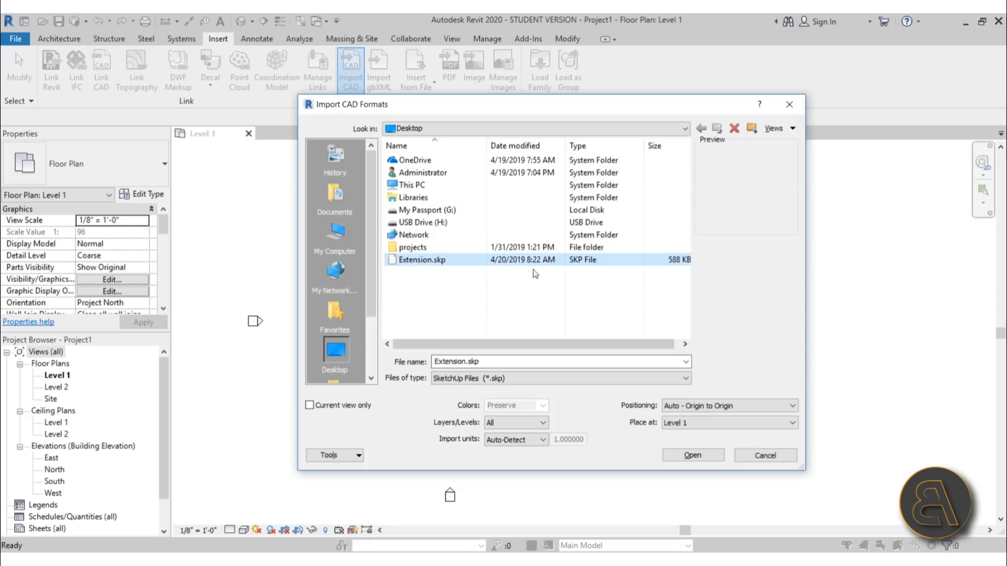
{"action": "left_click", "coordinate": [688, 457]}
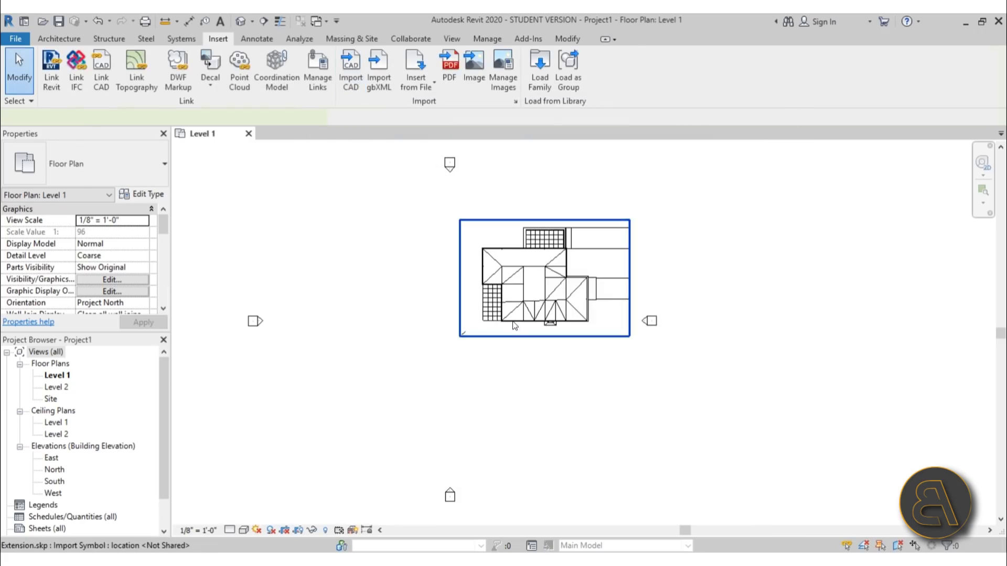
Move the imported SketchUp model down and left in the Level 1 plan
{"action": "left_click", "coordinate": [513, 325]}
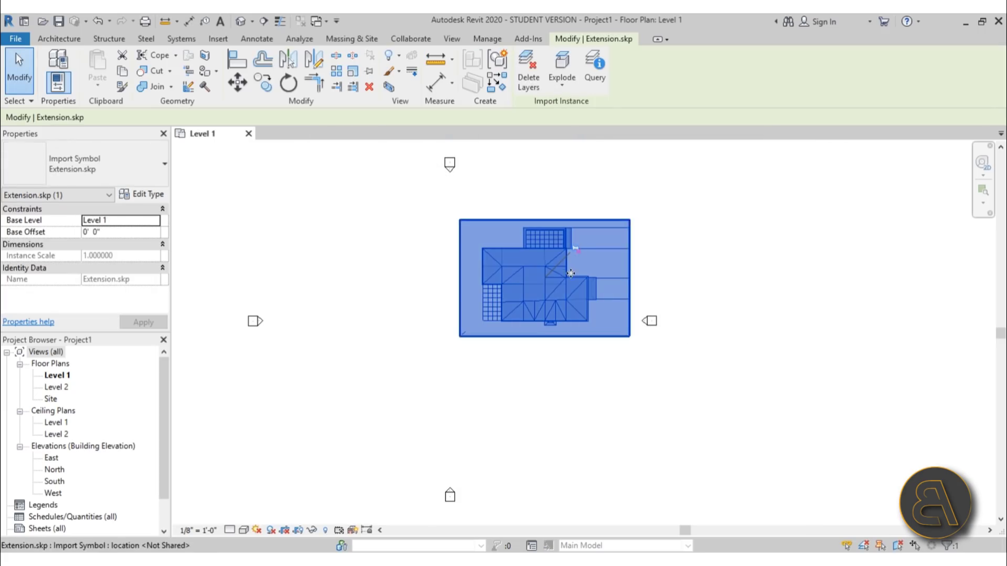
{"action": "left_click_drag", "start_coordinate": [571, 273], "coordinate": [480, 318]}
{"action": "left_click", "coordinate": [299, 438]}
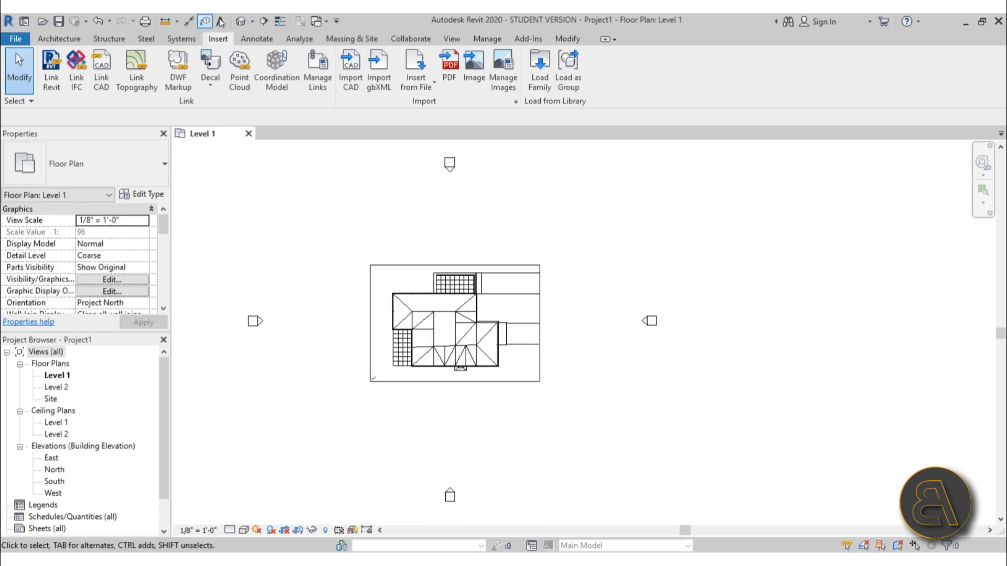
Open the default 3D view, set the Shaded visual style, and orbit around the house
{"action": "left_click", "coordinate": [241, 21]}
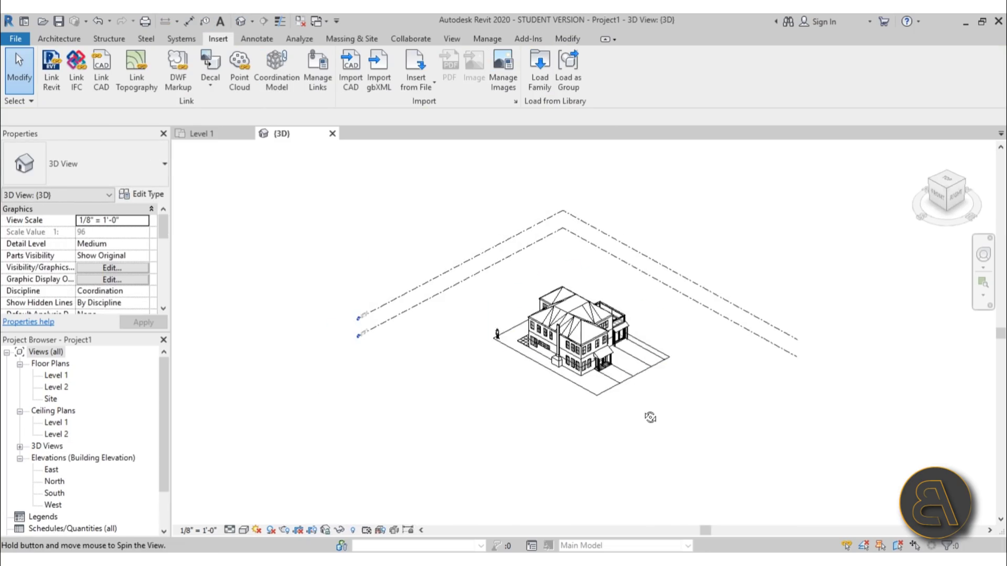
{"action": "middle_click_drag", "start_coordinate": [650, 418], "coordinate": [497, 411], "text": "shift"}
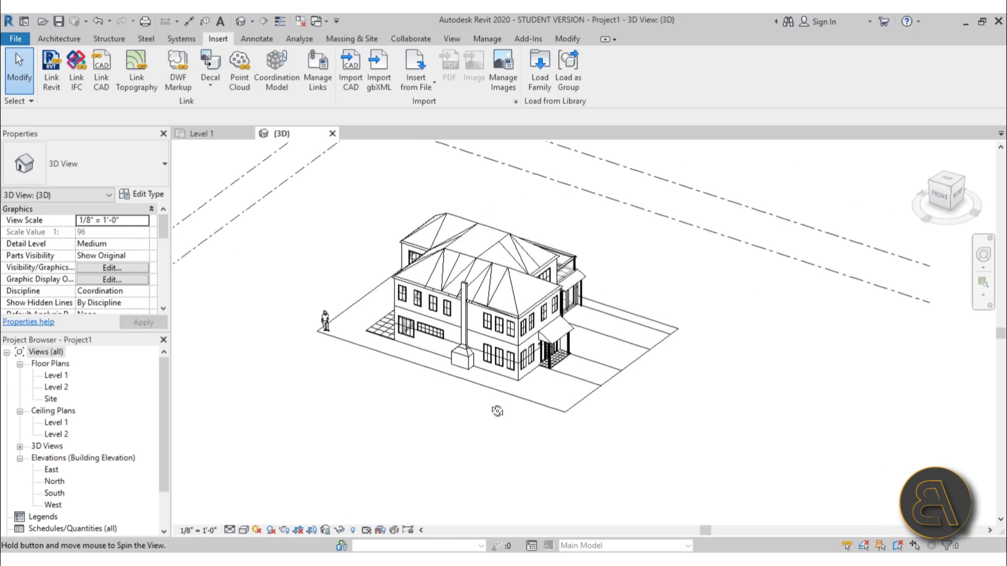
{"action": "left_click", "coordinate": [244, 530]}
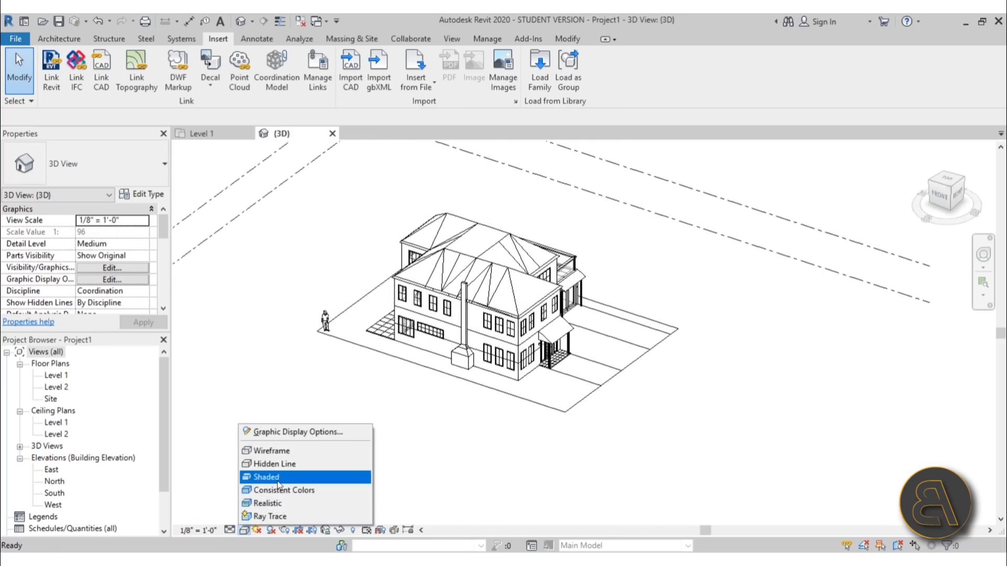
{"action": "left_click", "coordinate": [278, 479]}
{"action": "mouse_move", "coordinate": [405, 409]}
{"action": "middle_mouse_down", "text": "shift"}
{"action": "mouse_move", "coordinate": [420, 420]}
{"action": "mouse_move", "coordinate": [370, 474]}
{"action": "mouse_move", "coordinate": [424, 398]}
{"action": "middle_mouse_up", "text": "shift"}
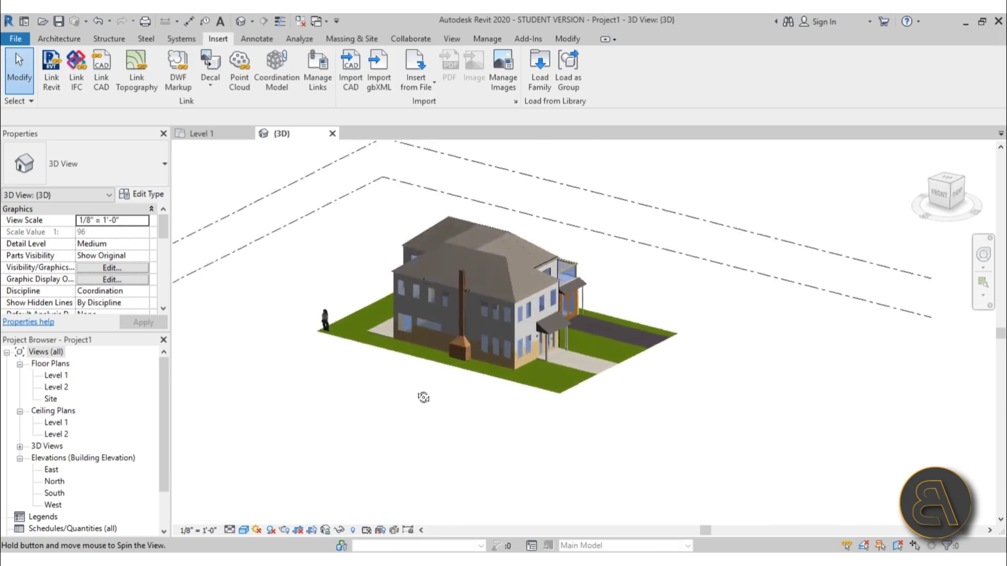
{"action": "scroll", "coordinate": [459, 312], "scroll_direction": "up", "scroll_amount": 3}
{"action": "middle_click_drag", "start_coordinate": [459, 312], "coordinate": [487, 342], "text": "shift"}
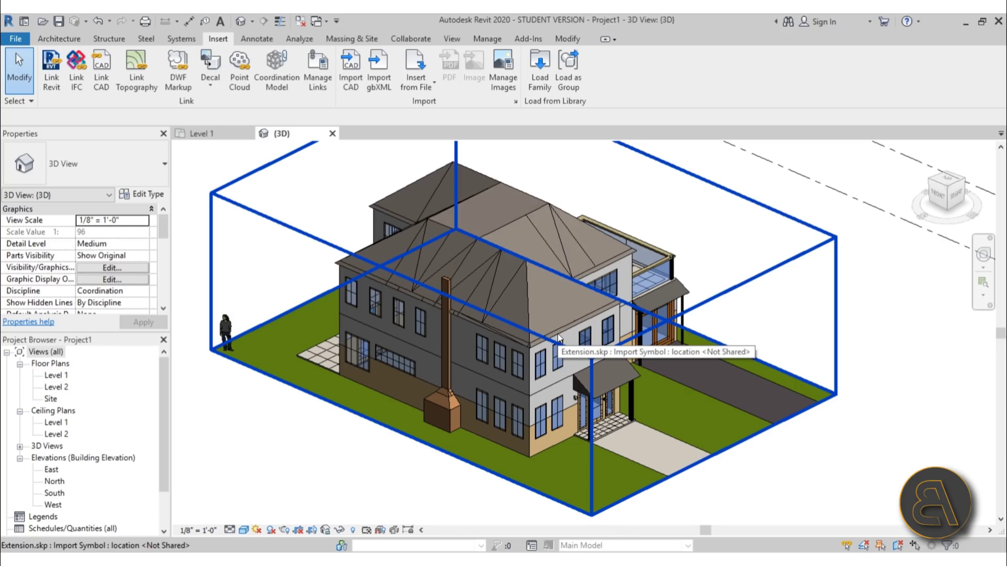
{"action": "scroll", "coordinate": [472, 344], "scroll_direction": "down", "scroll_amount": 2}
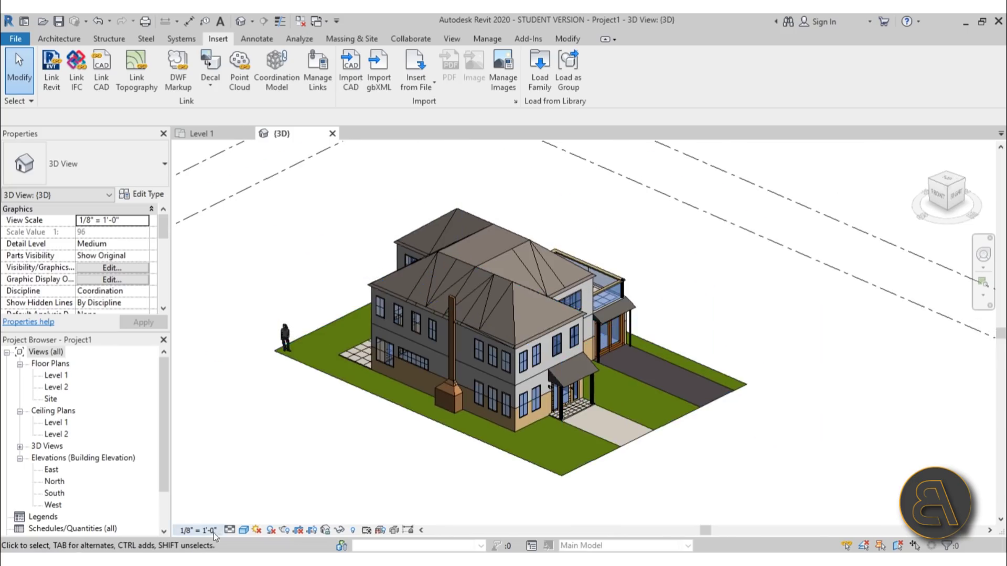
Switch the 3D view to the Realistic visual style and orbit to a new angle
{"action": "left_click", "coordinate": [242, 530]}
{"action": "left_click", "coordinate": [336, 503]}
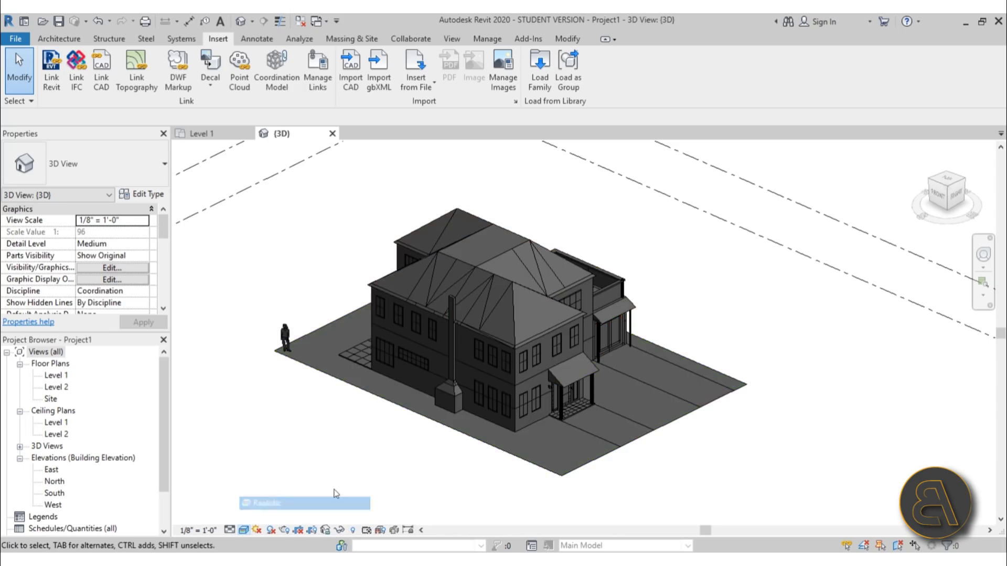
{"action": "middle_click_drag", "start_coordinate": [470, 400], "coordinate": [457, 382], "text": "shift"}
Open the Material Browser from the Manage tab, then resize and reposition it
{"action": "left_click", "coordinate": [490, 36]}
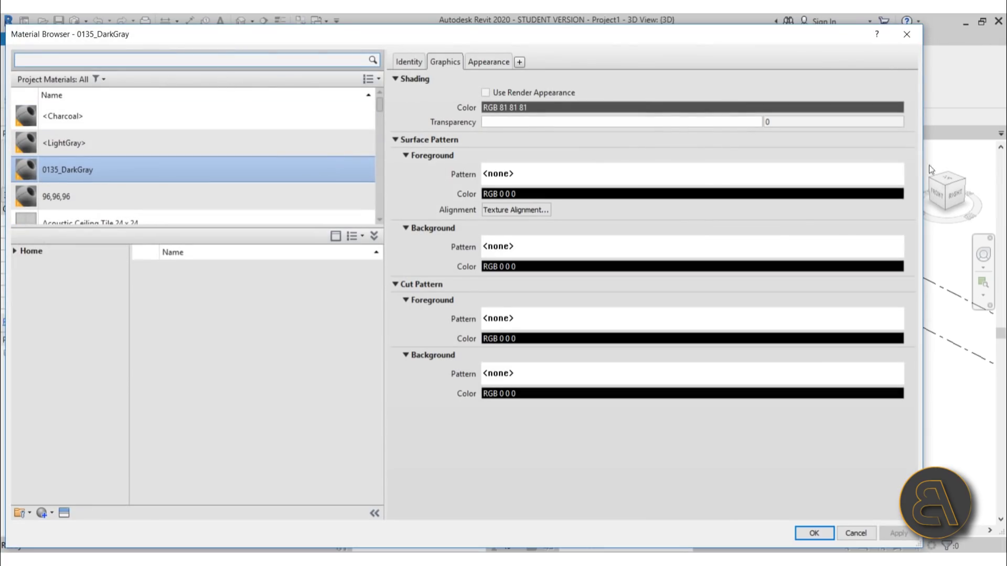
{"action": "left_click_drag", "start_coordinate": [920, 547], "coordinate": [672, 426]}
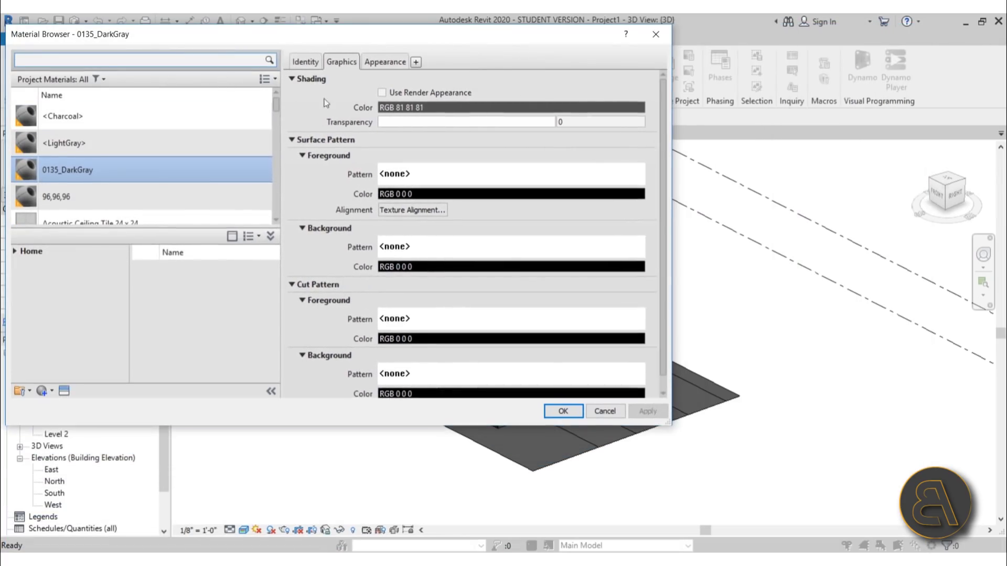
{"action": "left_click_drag", "start_coordinate": [313, 37], "coordinate": [434, 63]}
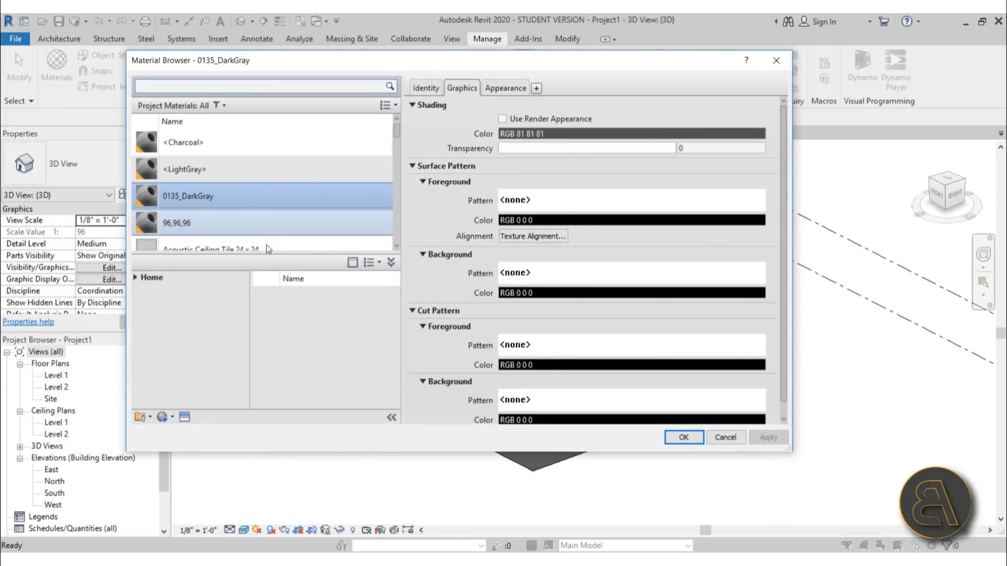
{"action": "left_click_drag", "start_coordinate": [267, 253], "coordinate": [267, 354]}
{"action": "scroll", "coordinate": [220, 236], "scroll_direction": "up", "scroll_amount": 1}
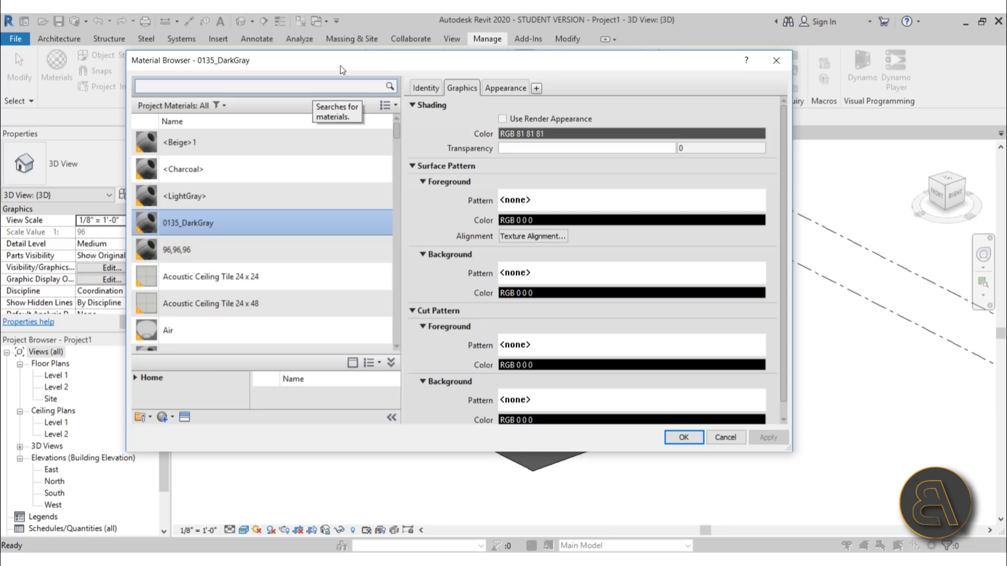
{"action": "left_click_drag", "start_coordinate": [342, 70], "coordinate": [307, 380]}
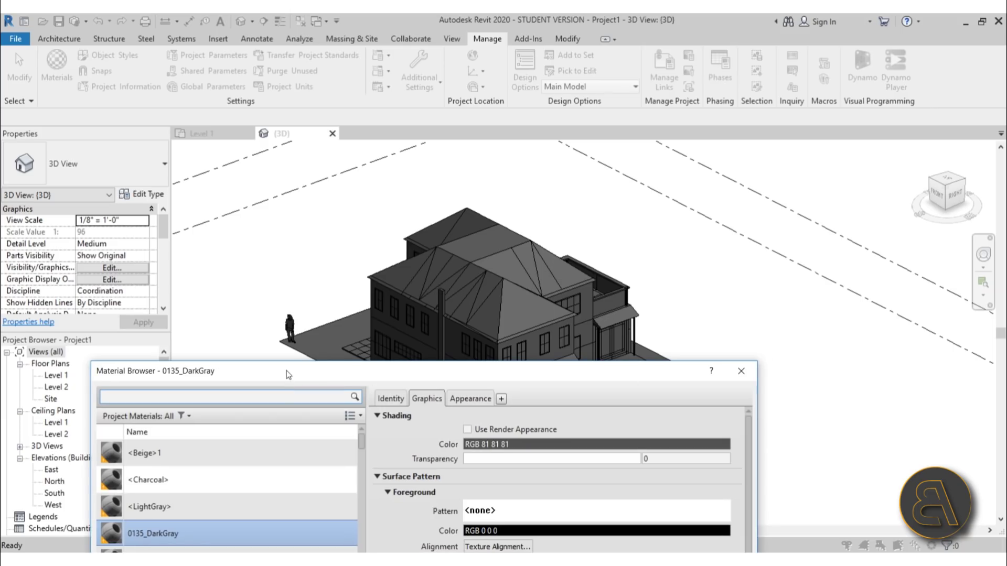
{"action": "left_click_drag", "start_coordinate": [286, 371], "coordinate": [269, 126]}
Review materials like <Charcoal>, 0135_DarkGray, jean blue and Metal Stud Layer, then show Appearance properties
{"action": "left_click", "coordinate": [159, 228]}
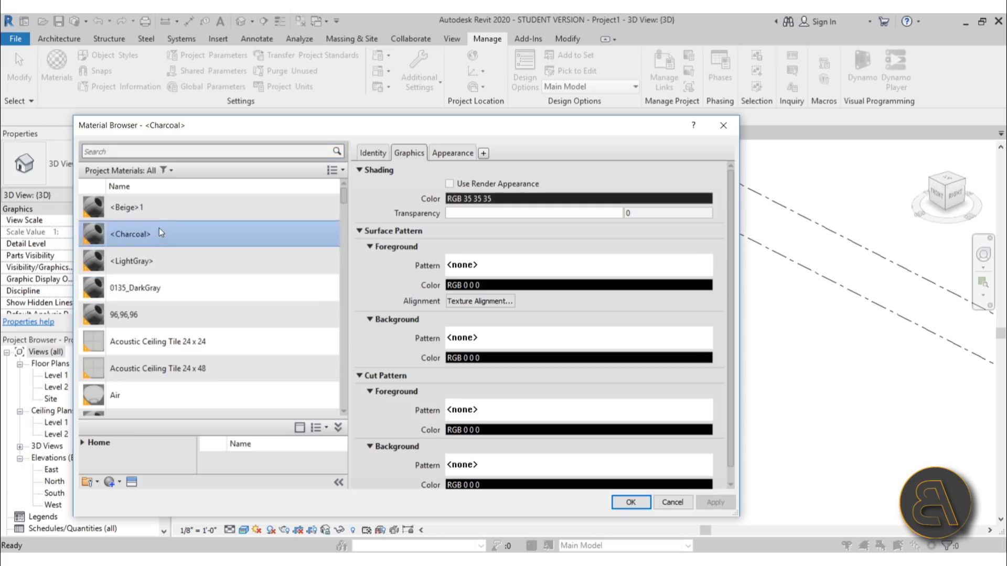
{"action": "left_click", "coordinate": [147, 205]}
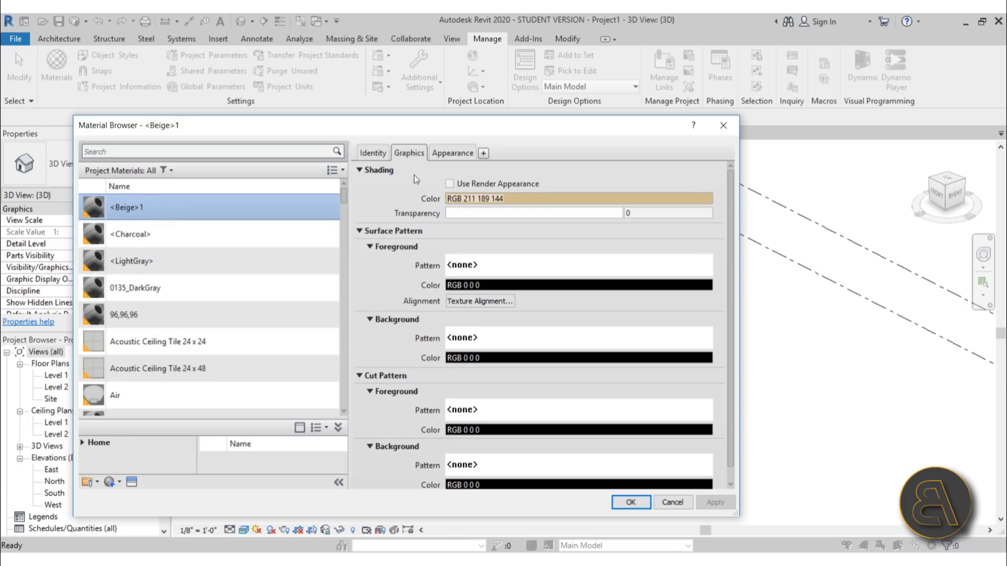
{"action": "left_click", "coordinate": [132, 291]}
{"action": "left_click", "coordinate": [138, 314]}
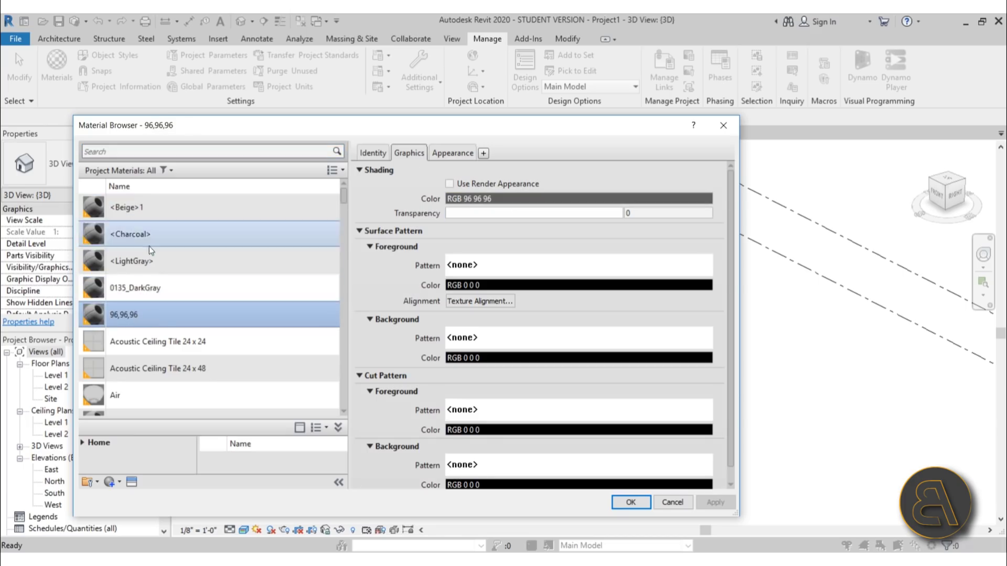
{"action": "scroll", "coordinate": [168, 262], "scroll_direction": "down", "scroll_amount": 8}
{"action": "scroll", "coordinate": [161, 286], "scroll_direction": "down", "scroll_amount": 8}
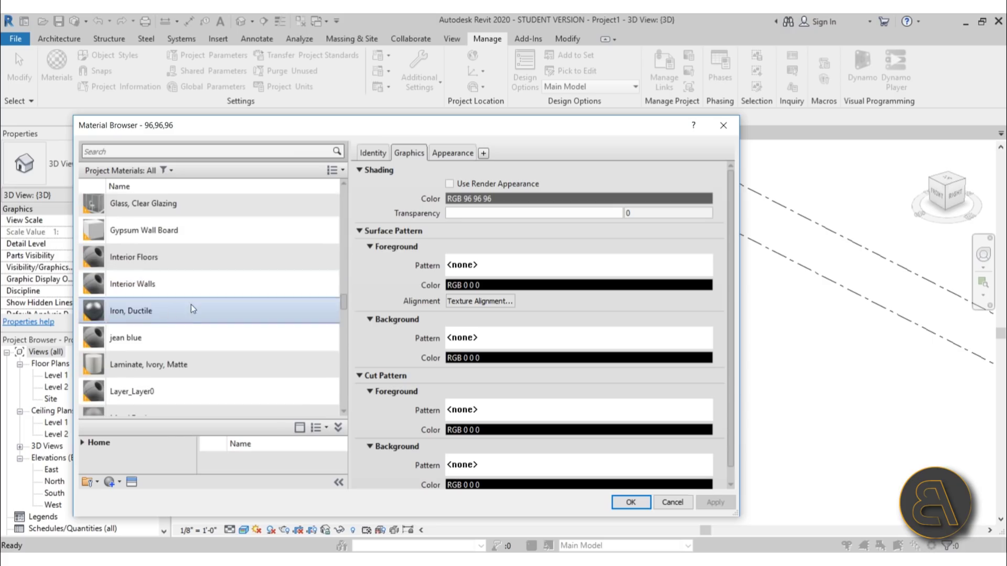
{"action": "scroll", "coordinate": [183, 312], "scroll_direction": "down", "scroll_amount": 3}
{"action": "left_click", "coordinate": [175, 267]}
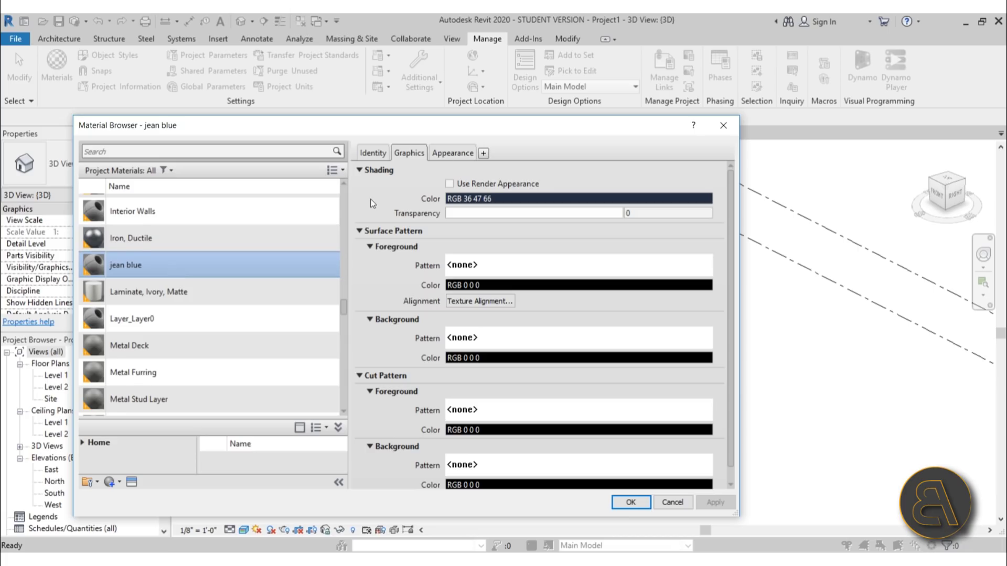
{"action": "scroll", "coordinate": [146, 259], "scroll_direction": "down", "scroll_amount": 3}
{"action": "left_click", "coordinate": [146, 251]}
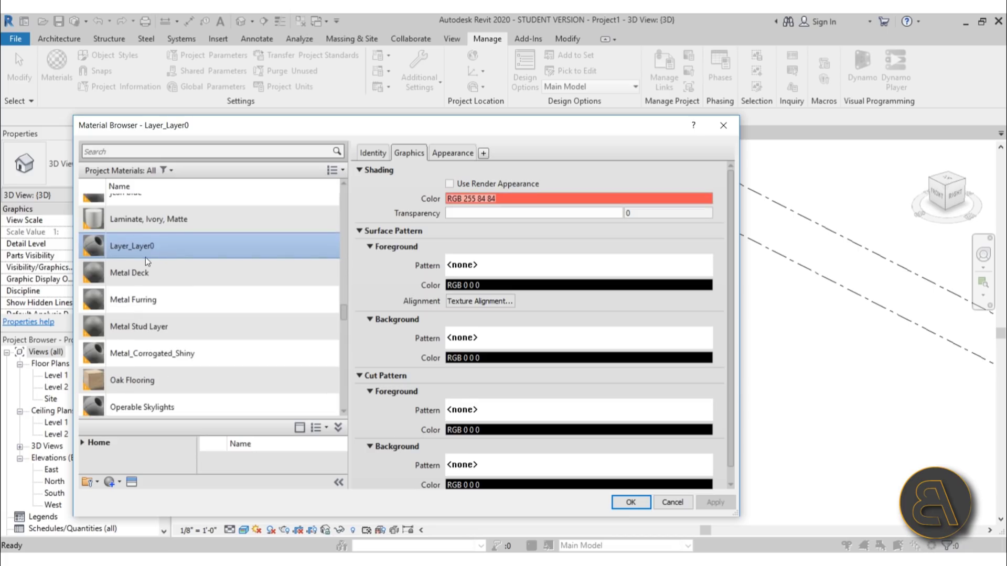
{"action": "left_click", "coordinate": [145, 325]}
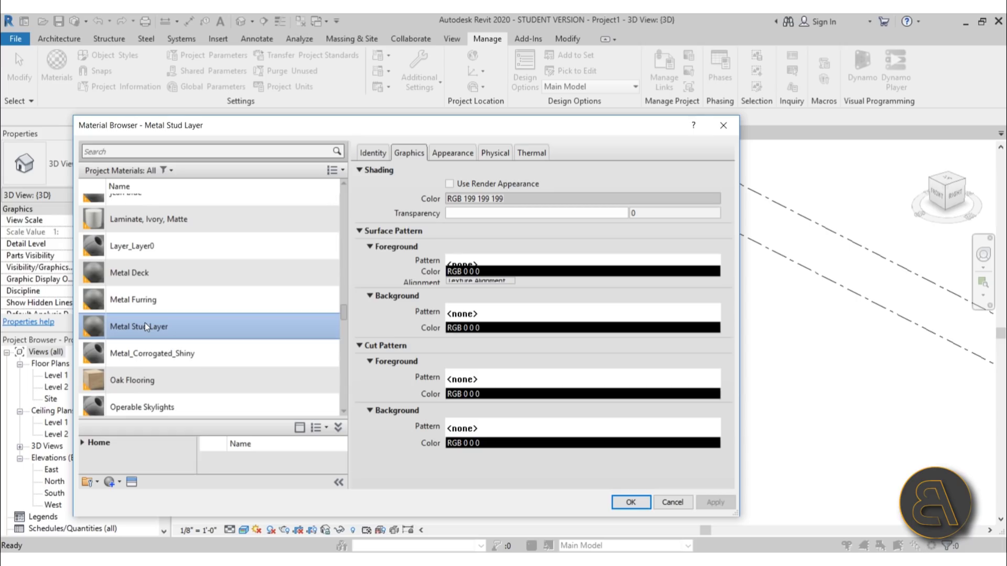
{"action": "left_click", "coordinate": [132, 255]}
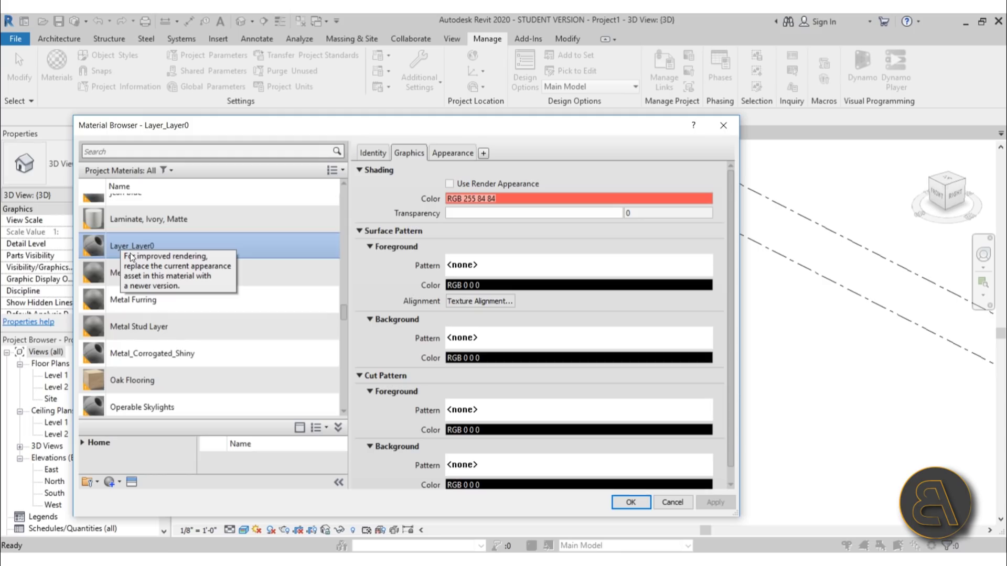
{"action": "left_click", "coordinate": [453, 153]}
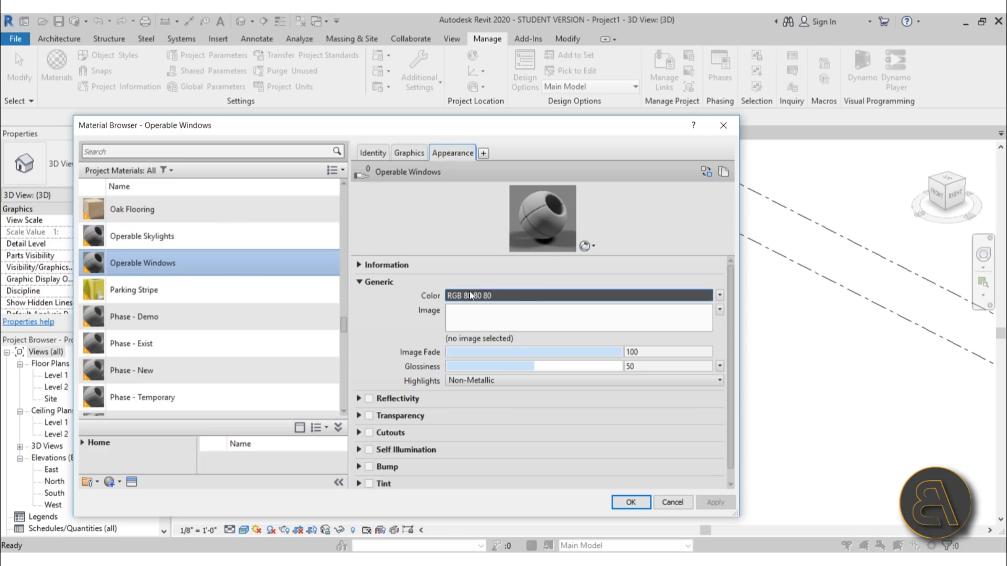
Set the Operable Windows appearance colour to light blue, RGB 150 204 233
{"action": "left_click", "coordinate": [405, 154]}
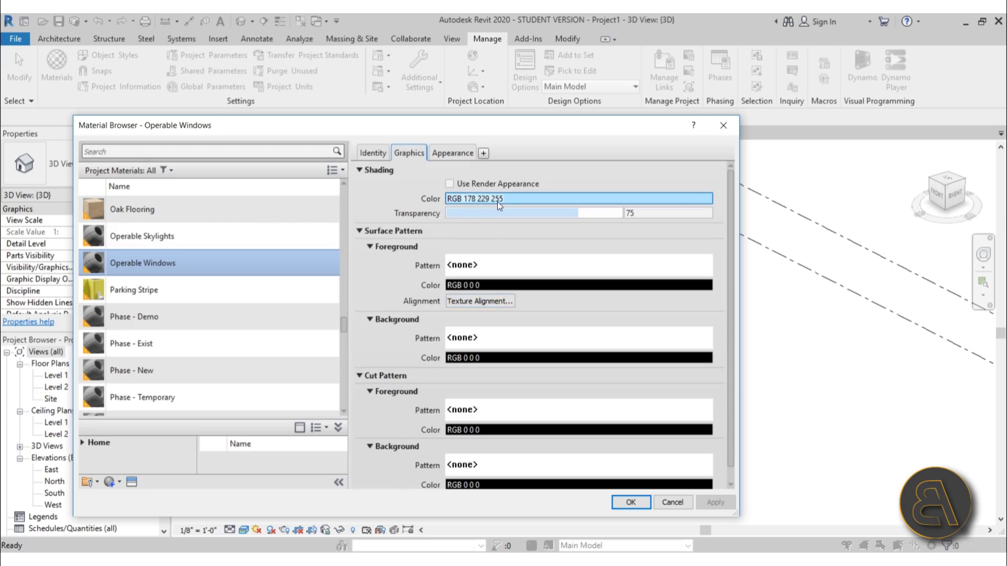
{"action": "left_click", "coordinate": [448, 153]}
{"action": "left_click", "coordinate": [529, 297]}
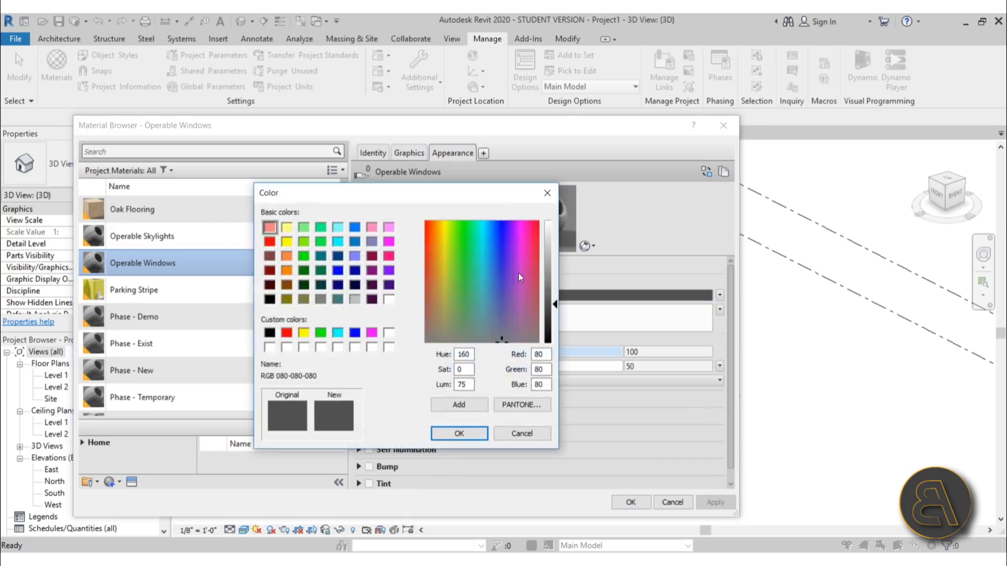
{"action": "left_click_drag", "start_coordinate": [492, 291], "coordinate": [489, 264]}
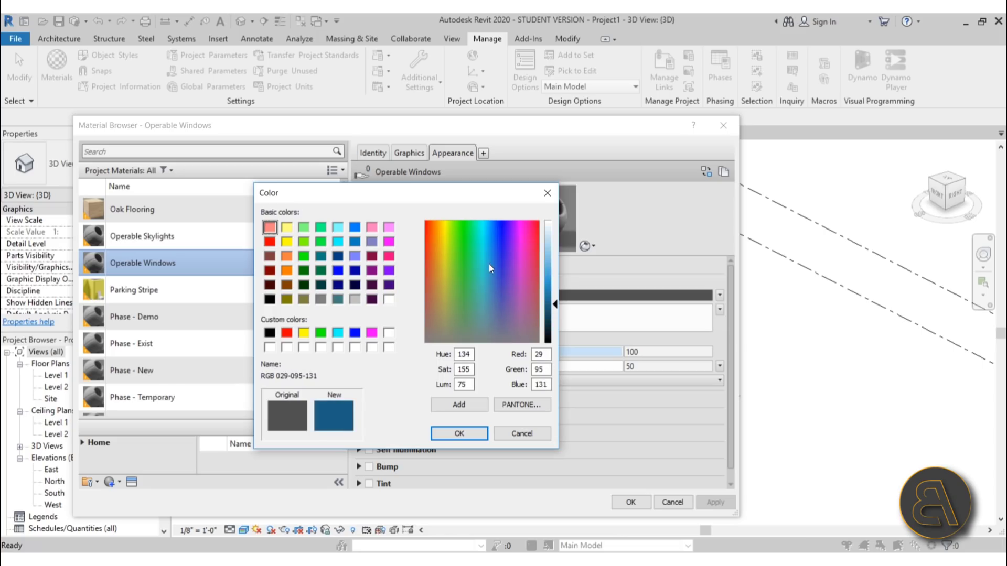
{"action": "left_click", "coordinate": [546, 255]}
{"action": "left_click", "coordinate": [471, 431]}
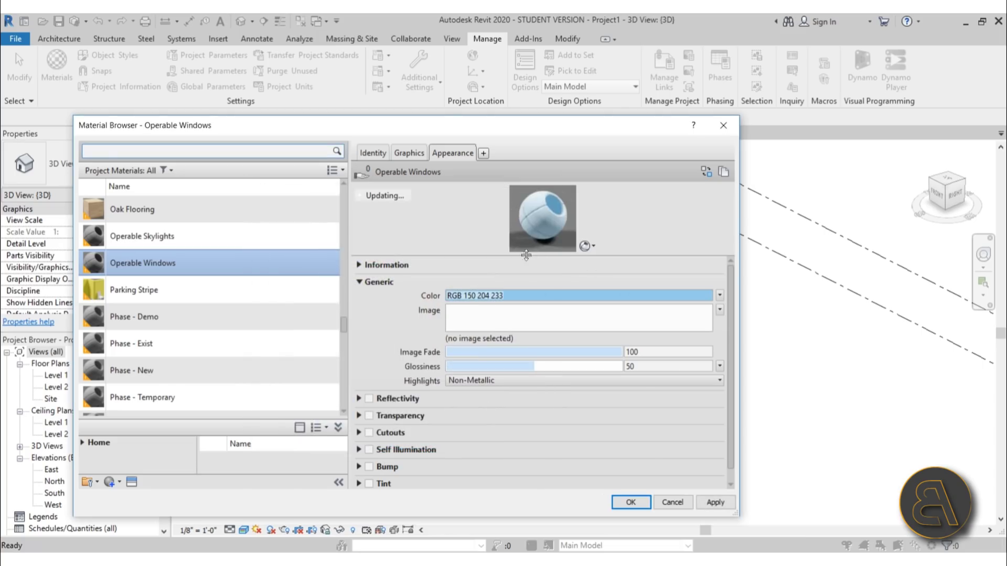
Set the Operable Skylights appearance colour to light blue, RGB 125 189 227
{"action": "left_click", "coordinate": [220, 236]}
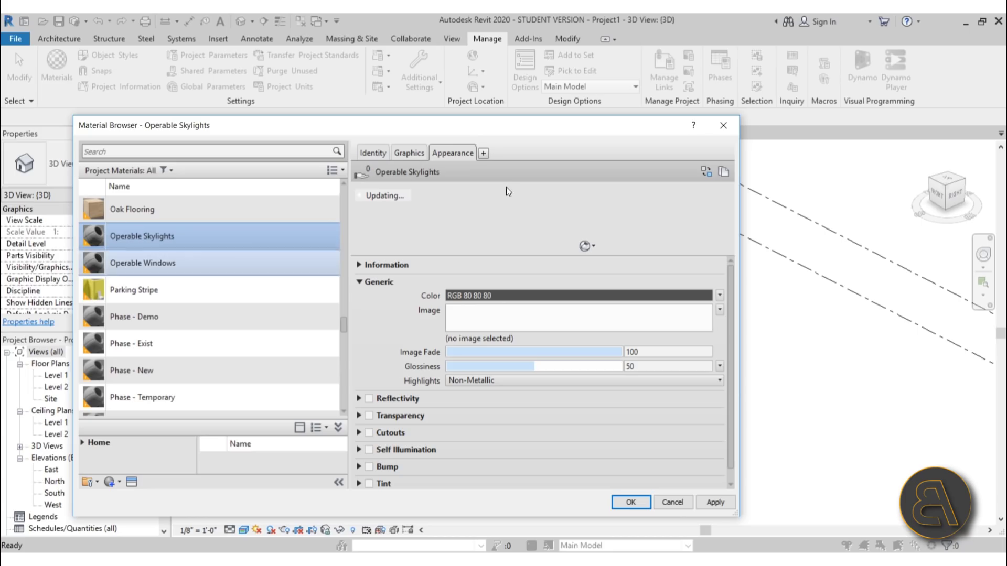
{"action": "left_click", "coordinate": [579, 296]}
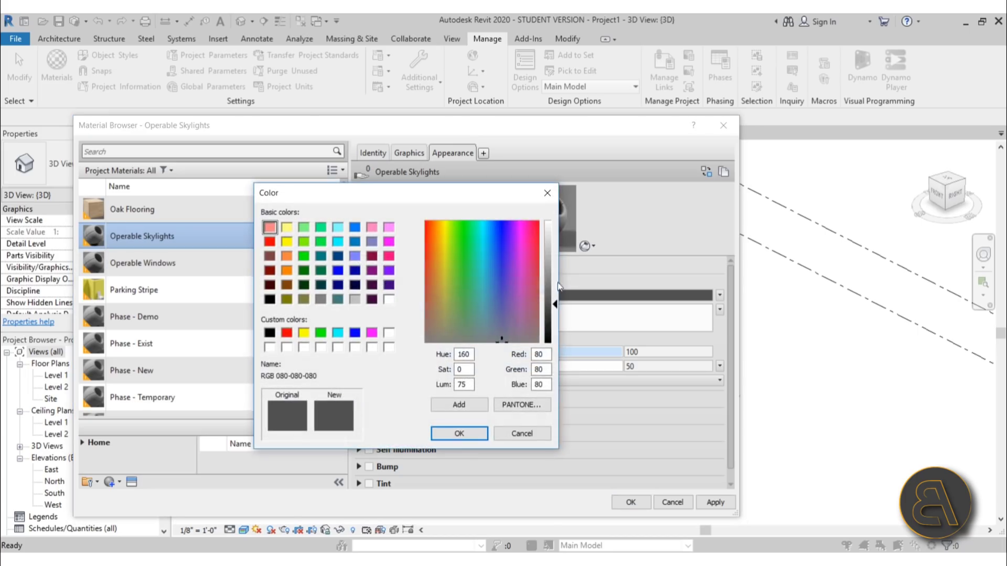
{"action": "left_click", "coordinate": [490, 265]}
{"action": "left_click", "coordinate": [554, 262]}
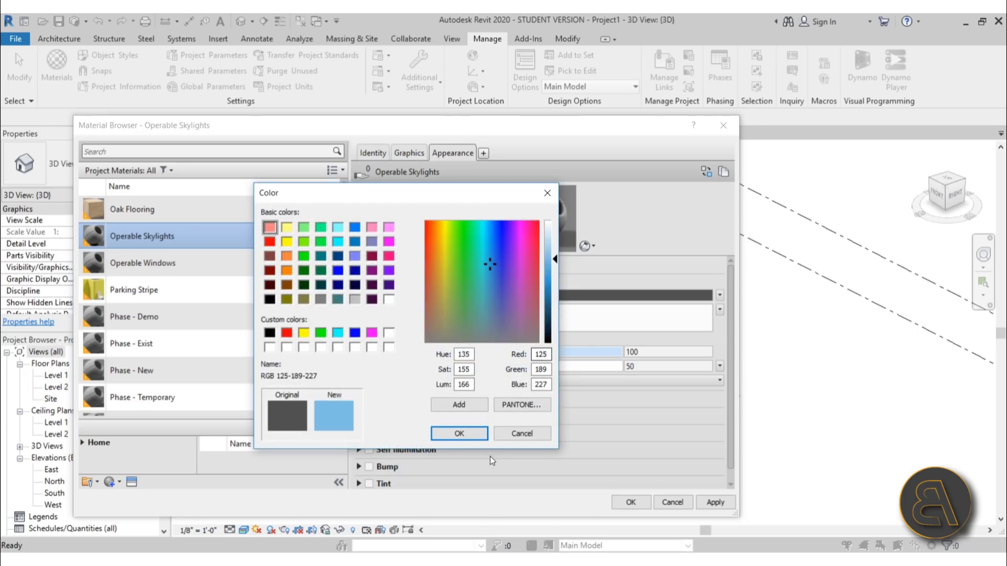
{"action": "left_click", "coordinate": [460, 433]}
Set the Wood_Floor_Light appearance colour to beige, RGB 207 206 150
{"action": "scroll", "coordinate": [199, 278], "scroll_direction": "down", "scroll_amount": 1}
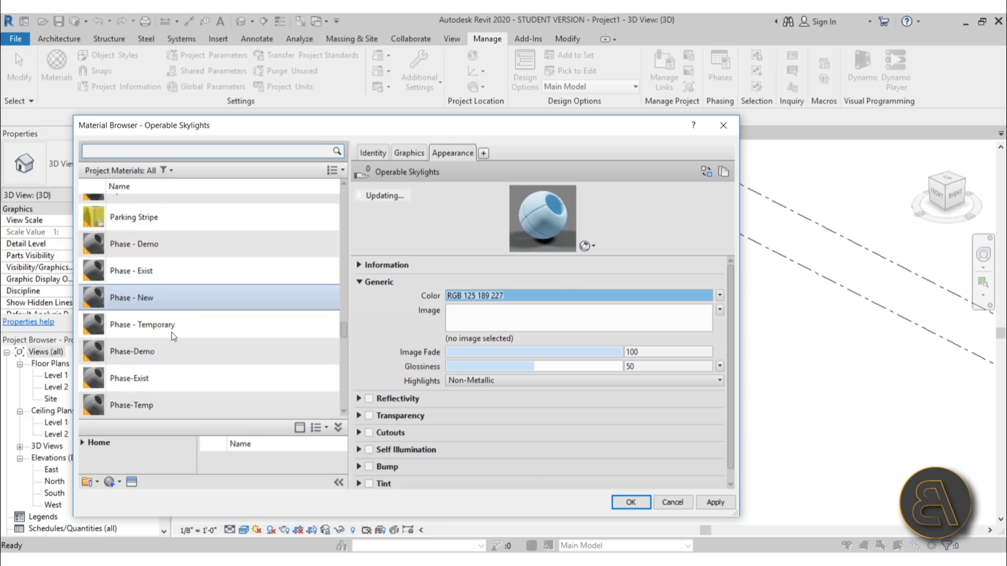
{"action": "scroll", "coordinate": [171, 332], "scroll_direction": "down", "scroll_amount": 10}
{"action": "scroll", "coordinate": [237, 359], "scroll_direction": "down", "scroll_amount": 3}
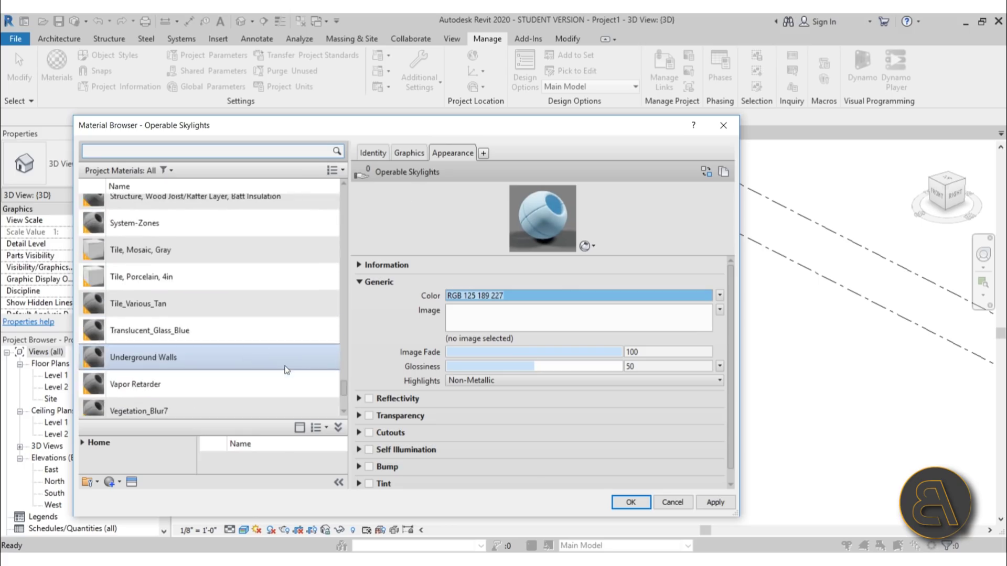
{"action": "scroll", "coordinate": [222, 320], "scroll_direction": "down", "scroll_amount": 1}
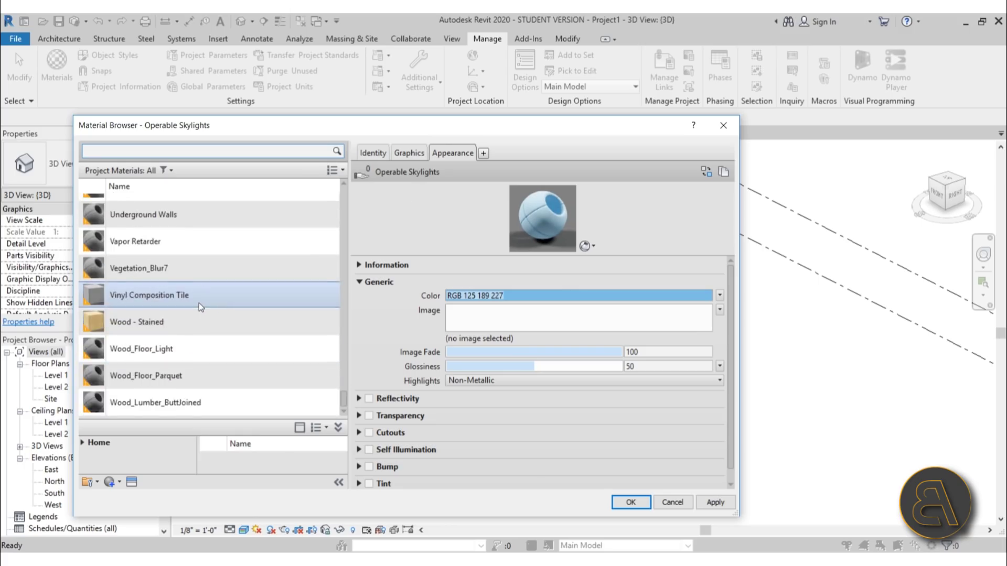
{"action": "left_click", "coordinate": [216, 355]}
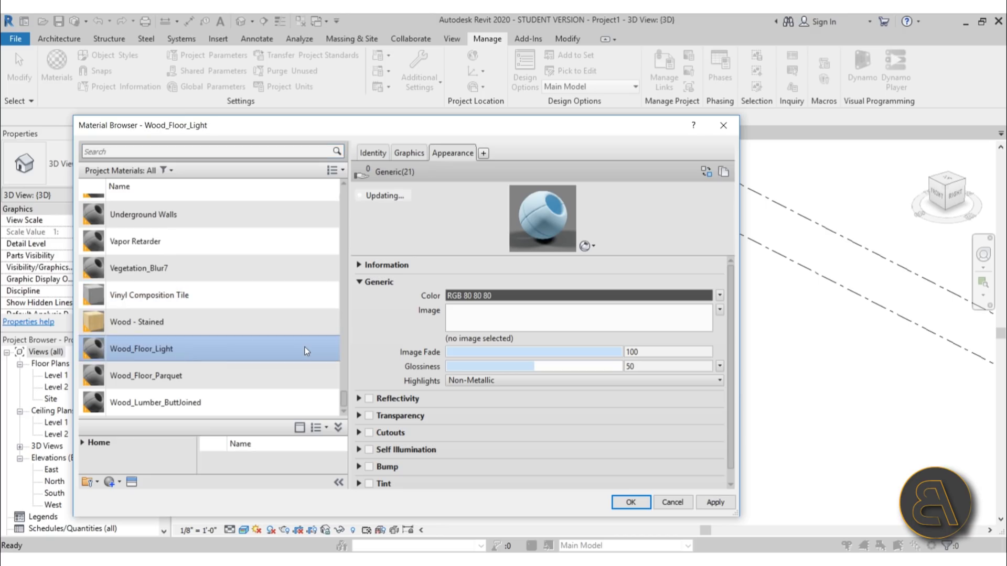
{"action": "left_click", "coordinate": [471, 295]}
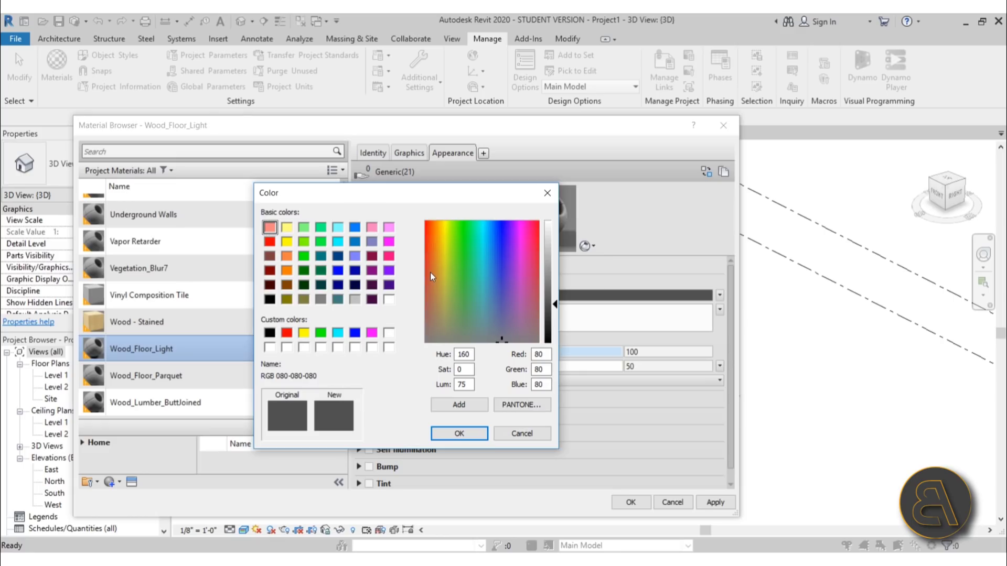
{"action": "left_click", "coordinate": [444, 297]}
{"action": "left_click", "coordinate": [548, 258]}
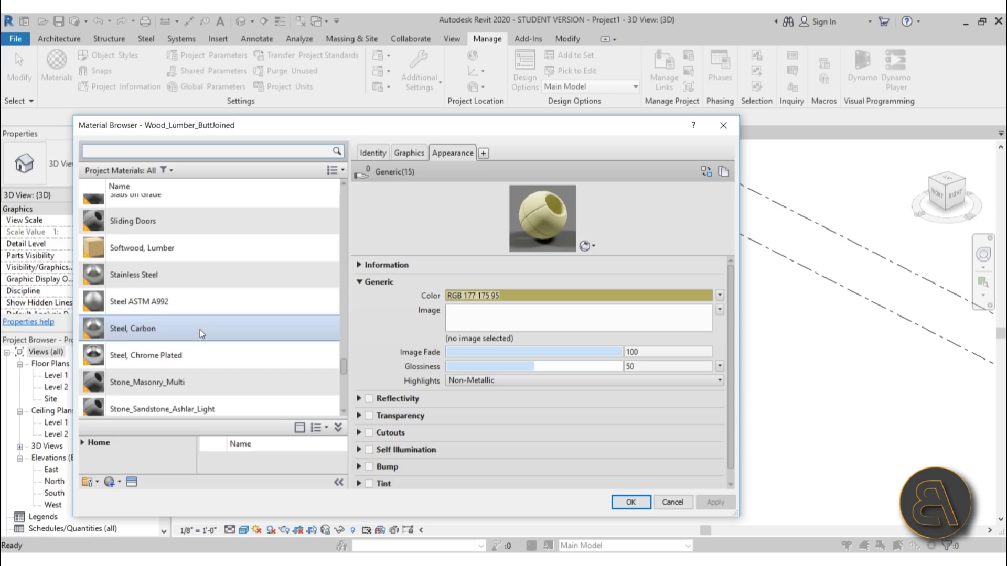
Browse the grey materials and give <Beige>1 a green appearance colour
{"action": "scroll", "coordinate": [200, 329], "scroll_direction": "up", "scroll_amount": 20}
{"action": "left_click", "coordinate": [184, 316]}
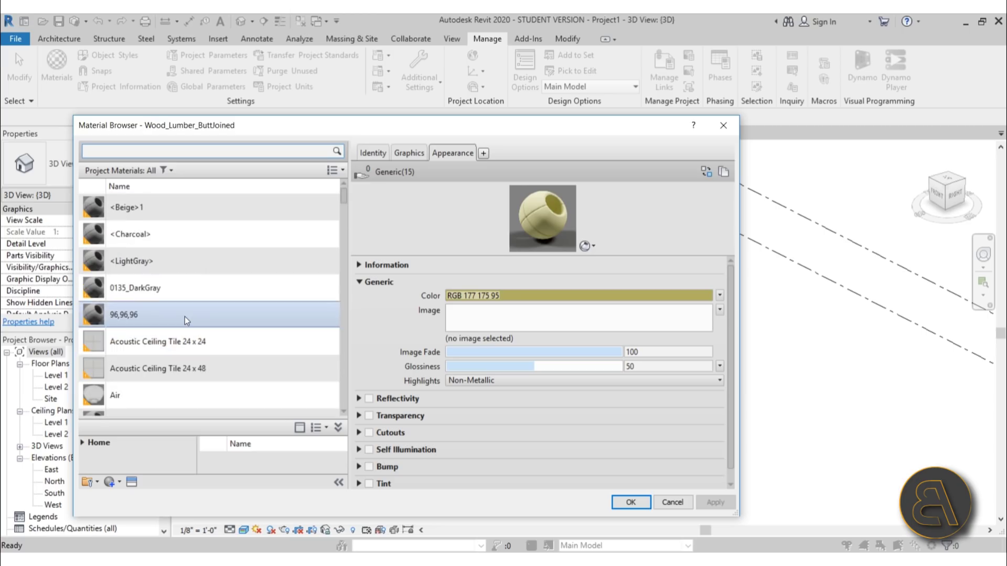
{"action": "left_click", "coordinate": [188, 285]}
{"action": "left_click", "coordinate": [171, 236]}
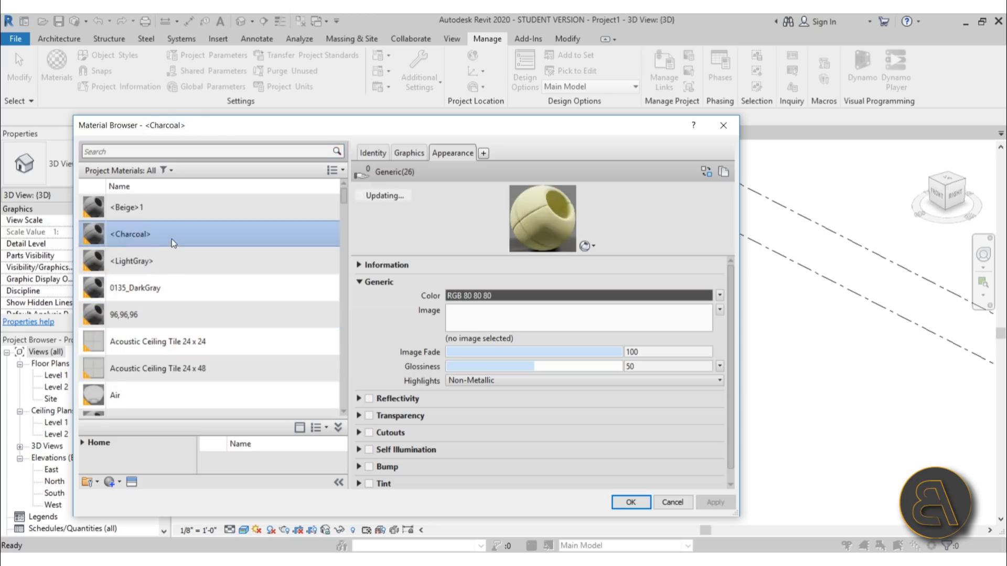
{"action": "left_click", "coordinate": [184, 210]}
{"action": "left_click", "coordinate": [412, 153]}
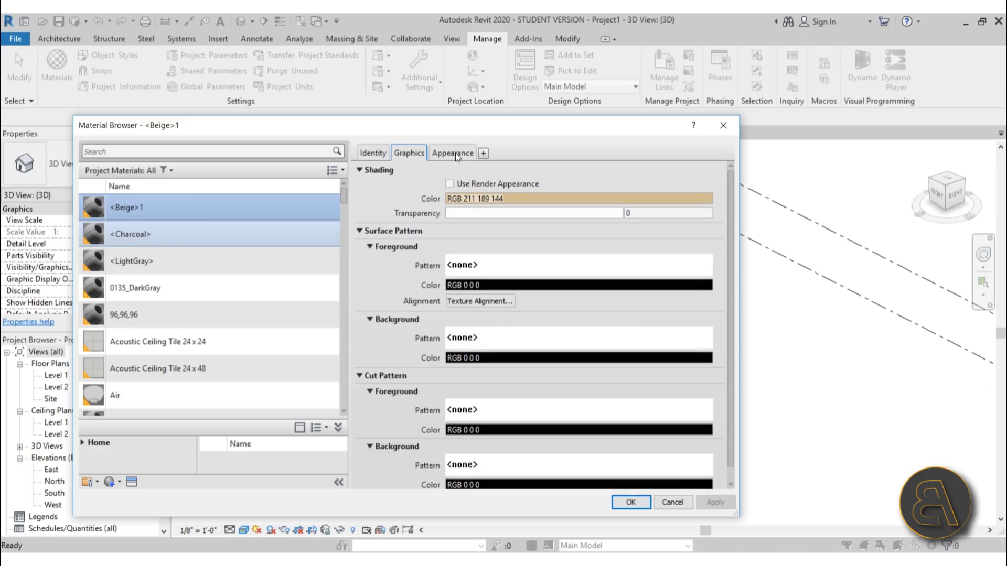
{"action": "left_click", "coordinate": [455, 152]}
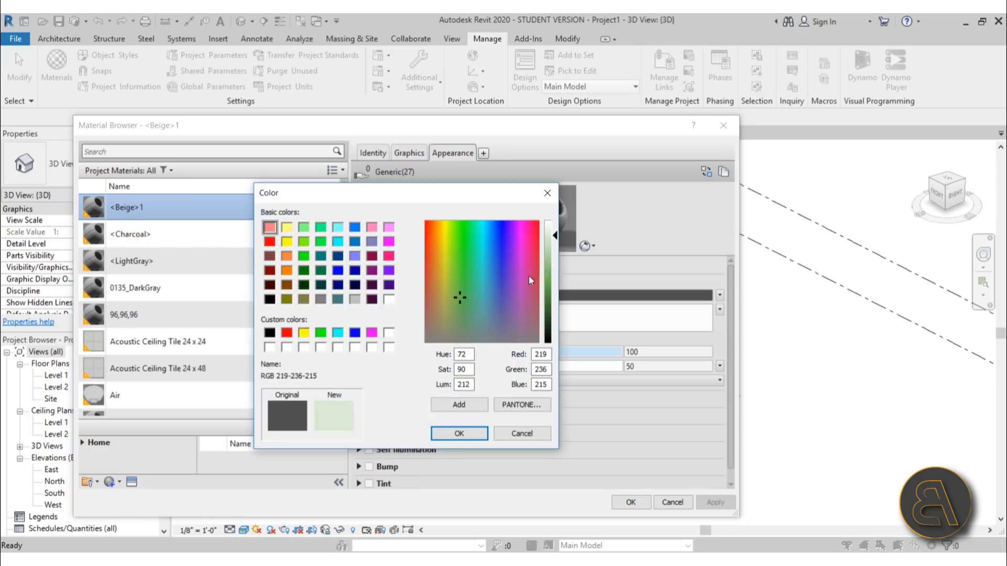
{"action": "left_click_drag", "start_coordinate": [528, 276], "coordinate": [553, 277]}
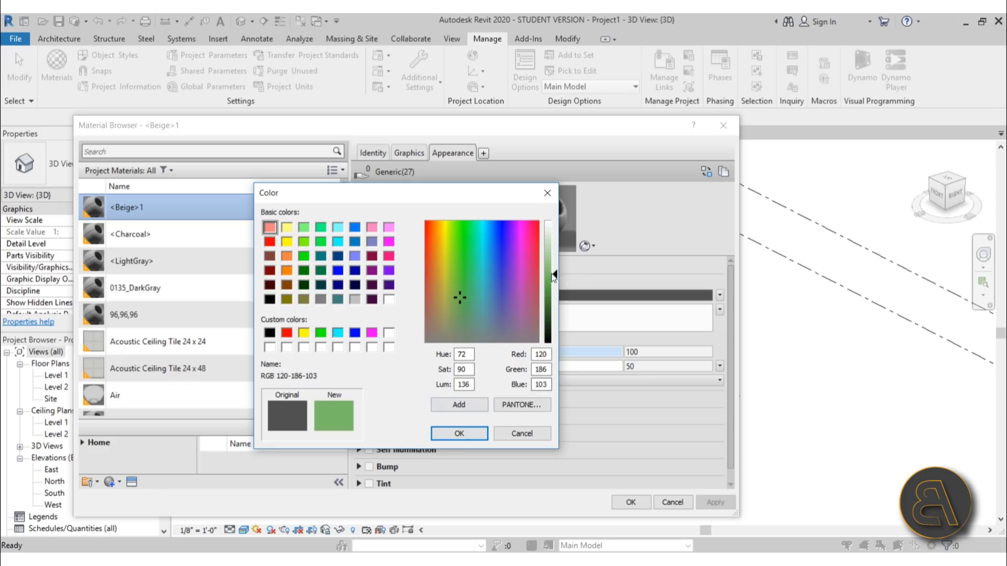
{"action": "left_click", "coordinate": [464, 433]}
Set the LightGray material's appearance colour to pink, RGB 222 141 193
{"action": "left_click", "coordinate": [185, 244]}
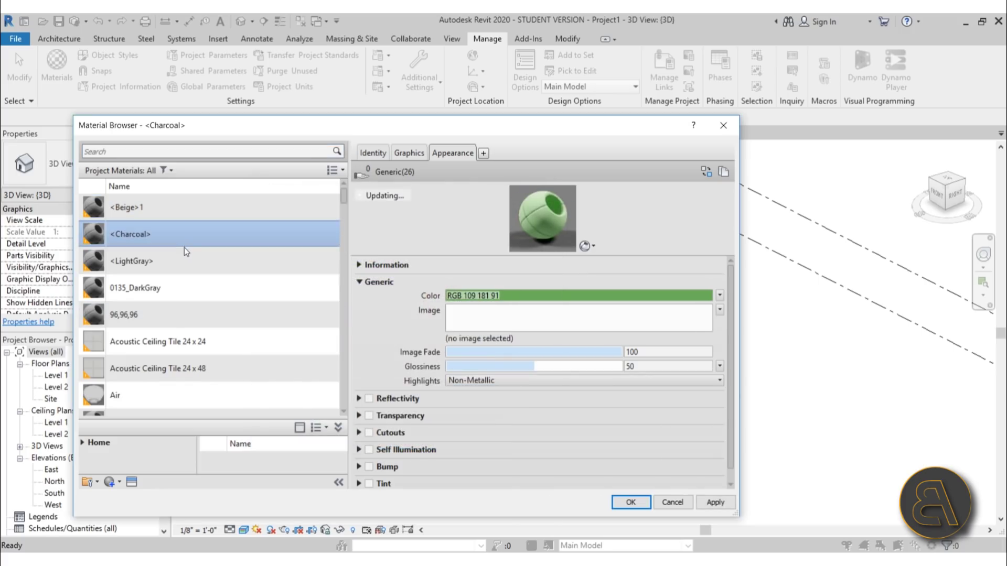
{"action": "left_click", "coordinate": [181, 259]}
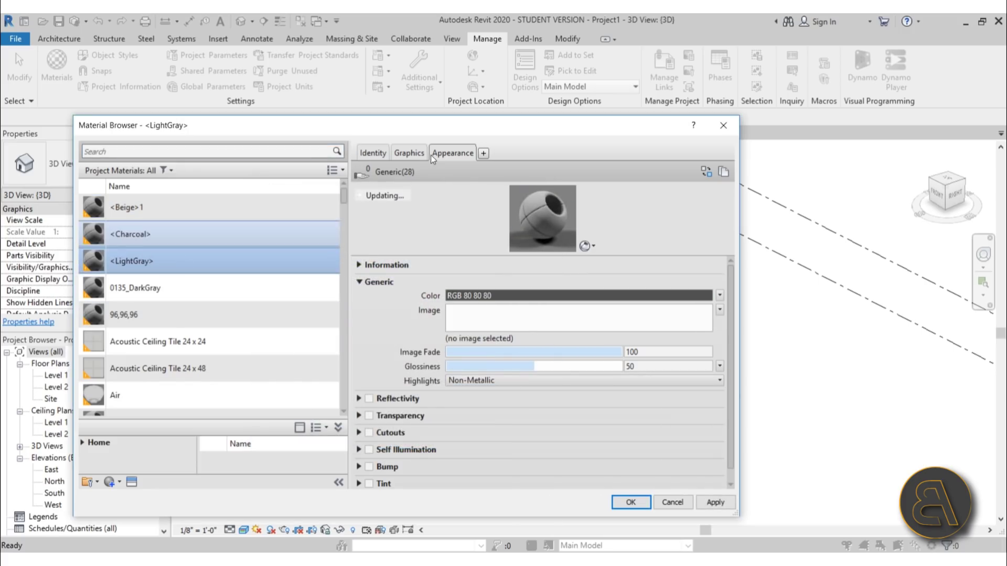
{"action": "left_click", "coordinate": [427, 153]}
{"action": "left_click", "coordinate": [153, 295]}
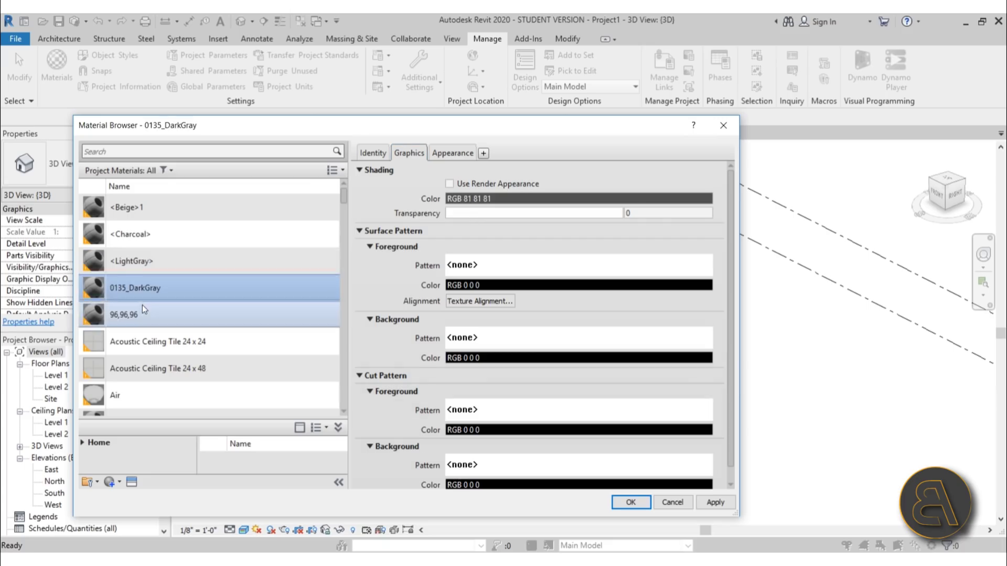
{"action": "left_click", "coordinate": [142, 308]}
{"action": "left_click", "coordinate": [145, 280]}
{"action": "left_click", "coordinate": [189, 261]}
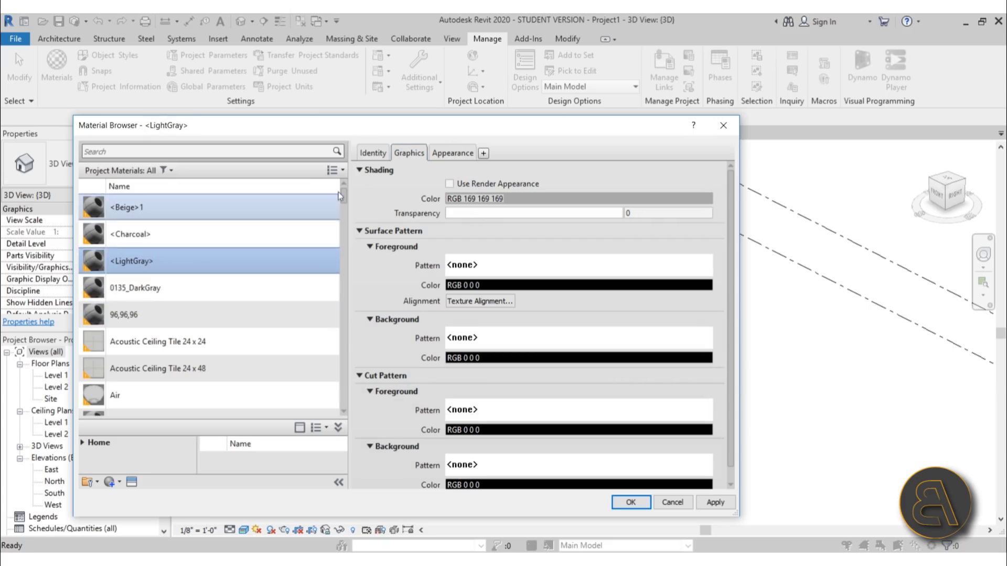
{"action": "left_click", "coordinate": [451, 153]}
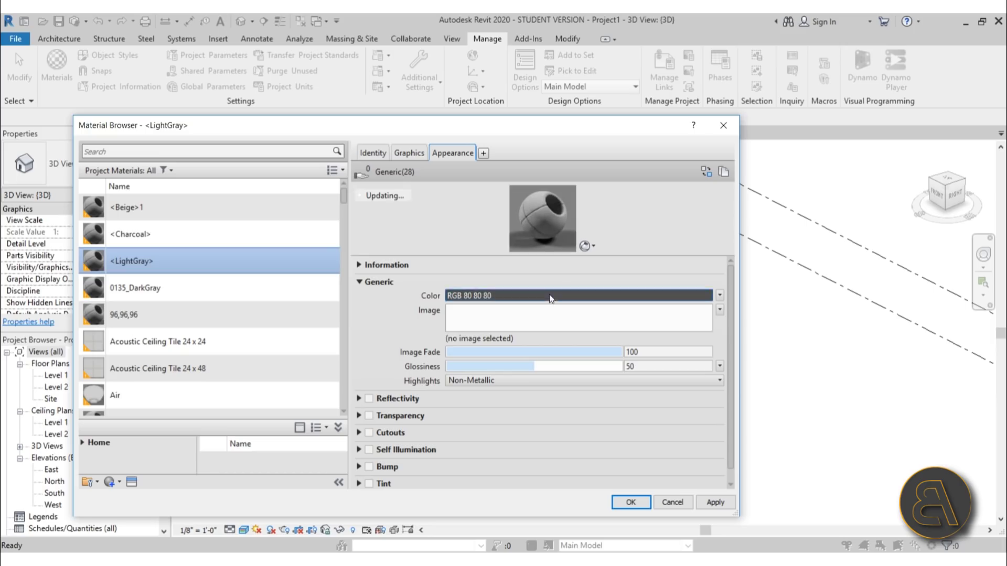
{"action": "left_click", "coordinate": [549, 295]}
{"action": "left_click", "coordinate": [527, 276]}
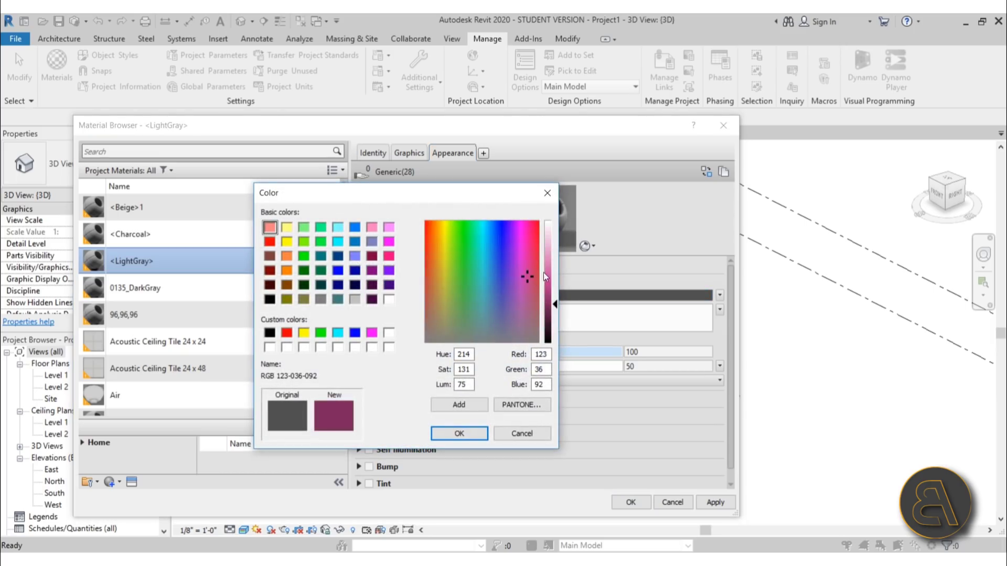
{"action": "left_click", "coordinate": [551, 255]}
{"action": "left_click", "coordinate": [458, 434]}
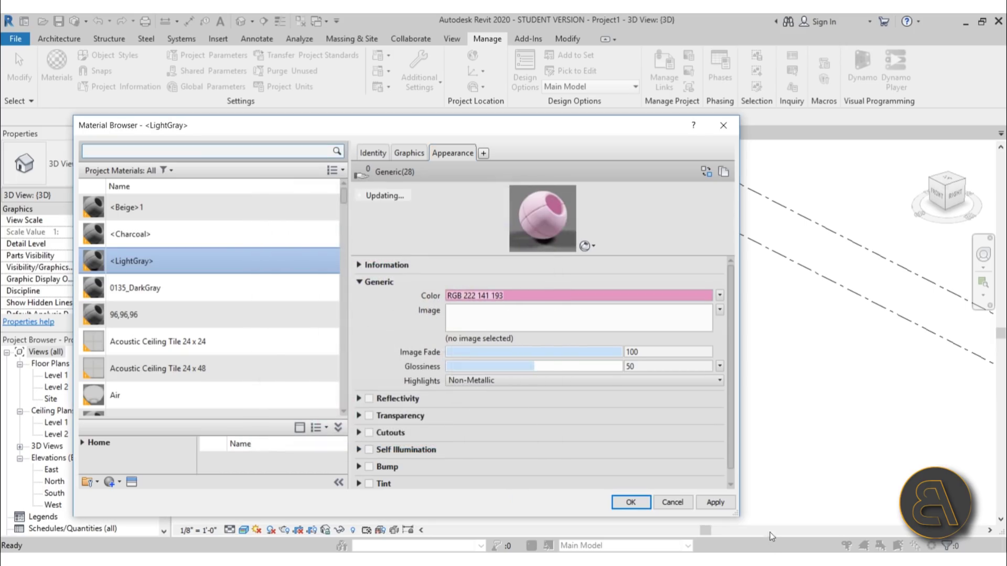
{"action": "left_click", "coordinate": [630, 502]}
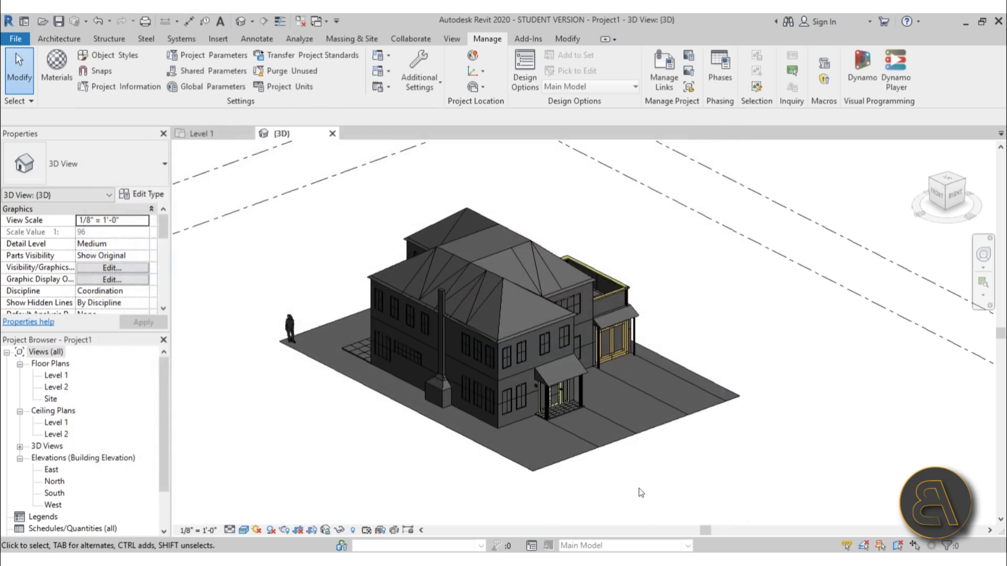
{"action": "middle_click_drag", "start_coordinate": [711, 458], "coordinate": [487, 400], "text": "shift"}
{"action": "scroll", "coordinate": [530, 348], "scroll_direction": "up", "scroll_amount": 5}
{"action": "middle_click_drag", "start_coordinate": [517, 369], "coordinate": [406, 340], "text": "shift"}
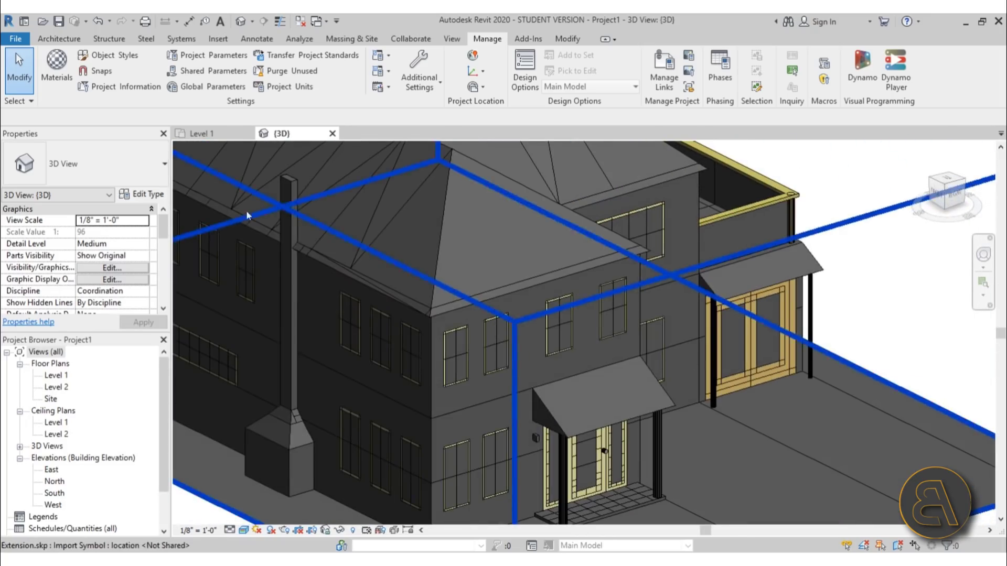
{"action": "left_click", "coordinate": [56, 61]}
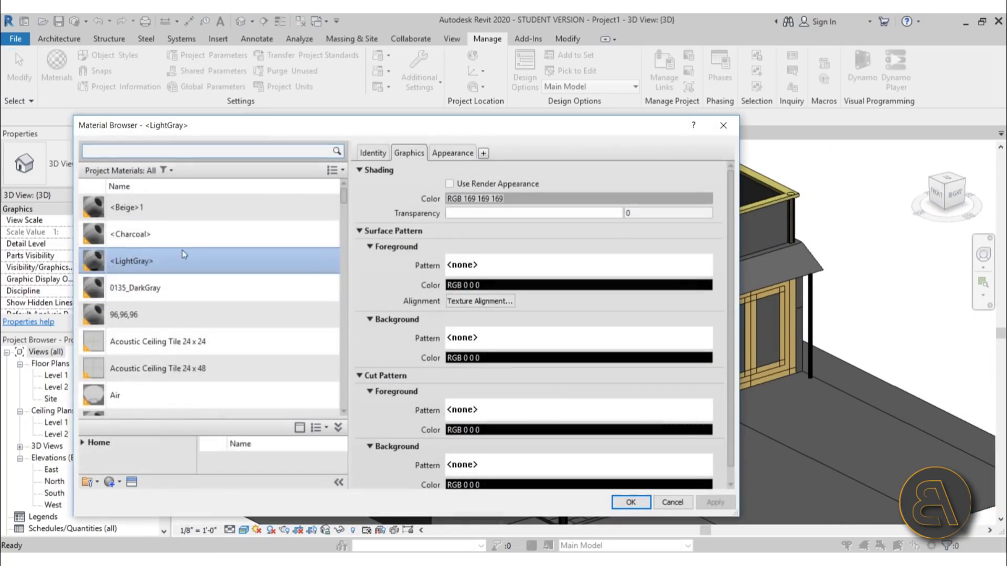
{"action": "scroll", "coordinate": [182, 252], "scroll_direction": "down", "scroll_amount": 5}
{"action": "scroll", "coordinate": [177, 260], "scroll_direction": "down", "scroll_amount": 2}
{"action": "scroll", "coordinate": [212, 289], "scroll_direction": "up", "scroll_amount": 1}
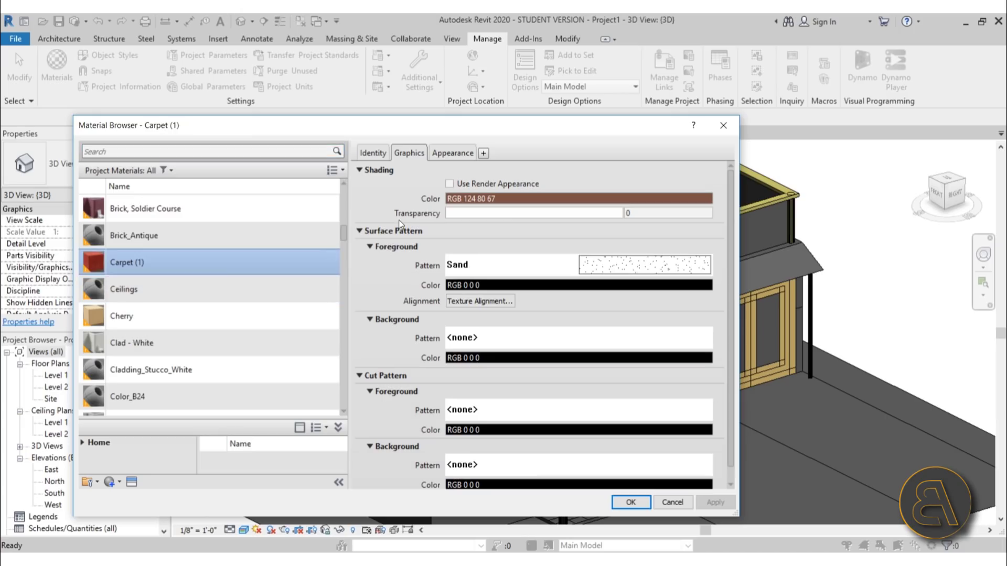
{"action": "left_click", "coordinate": [452, 153]}
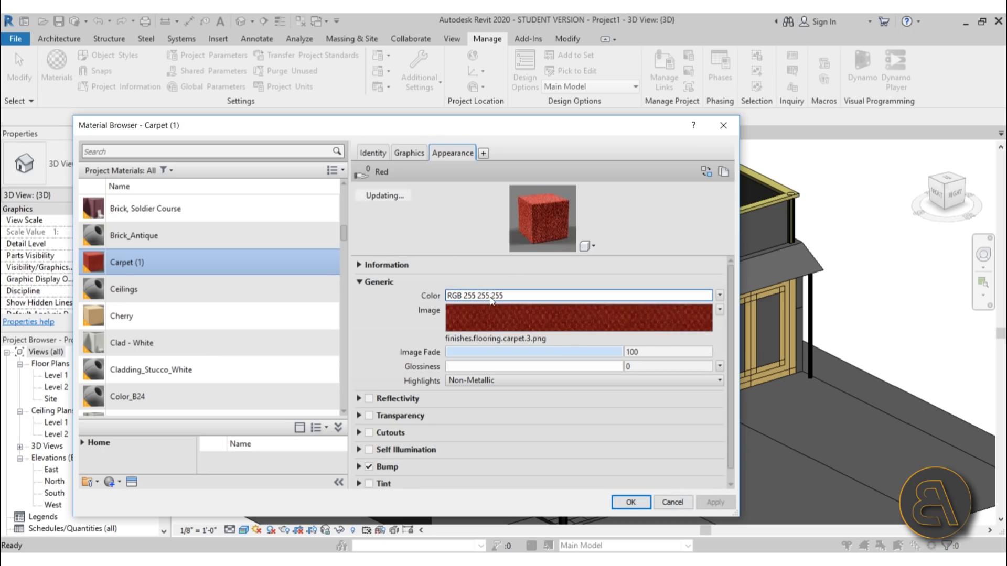
{"action": "left_click", "coordinate": [630, 503]}
{"action": "scroll", "coordinate": [574, 256], "scroll_direction": "down", "scroll_amount": 5}
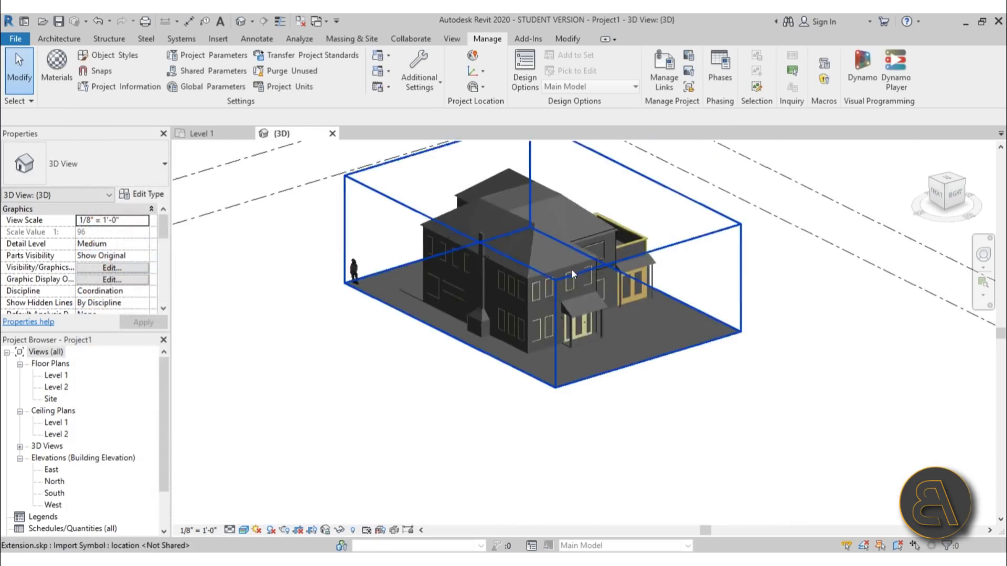
Switch the 3D view's visual style to Realistic and orbit the house to inspect it
{"action": "middle_click_drag", "start_coordinate": [598, 330], "coordinate": [367, 341], "text": "shift"}
{"action": "left_click", "coordinate": [245, 531]}
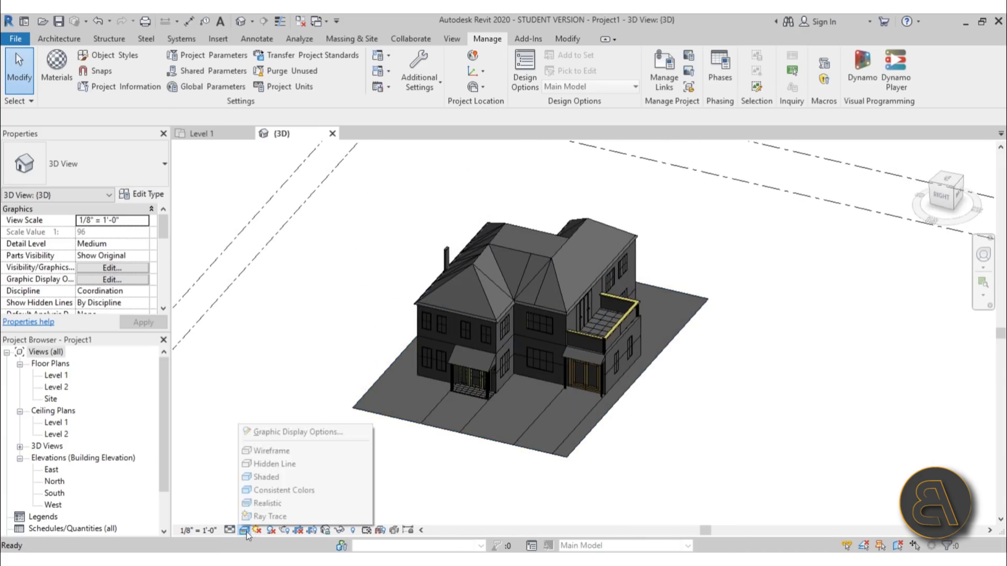
{"action": "left_click", "coordinate": [258, 504]}
{"action": "middle_click_drag", "start_coordinate": [589, 410], "coordinate": [625, 419], "text": "shift"}
{"action": "scroll", "coordinate": [561, 337], "scroll_direction": "up", "scroll_amount": 5}
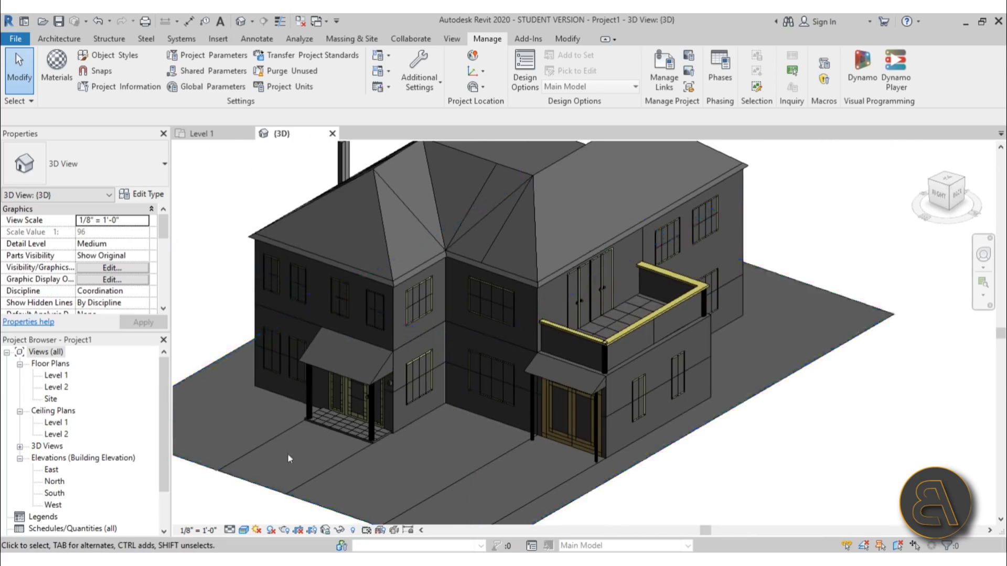
{"action": "left_click", "coordinate": [243, 530]}
{"action": "left_click", "coordinate": [290, 476]}
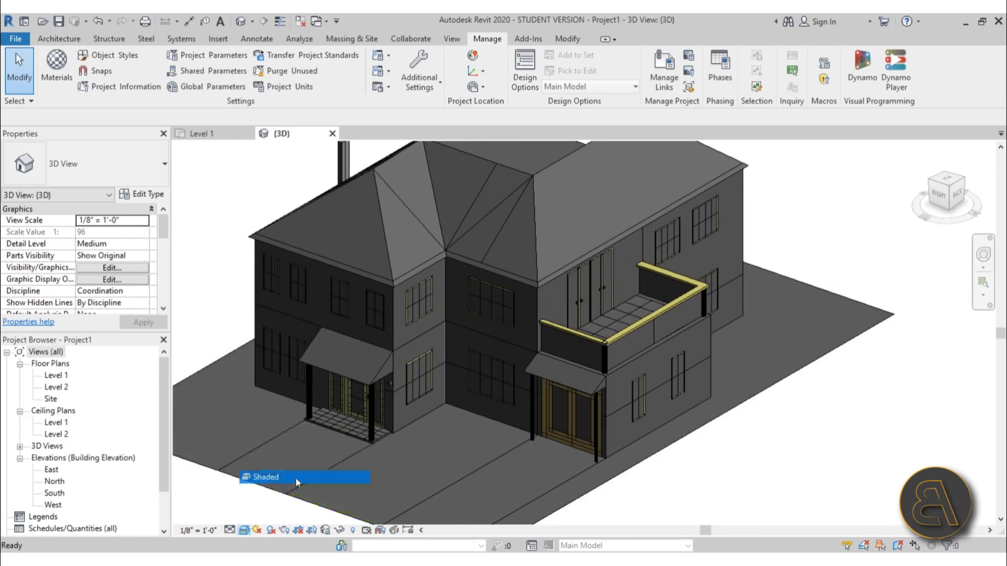
{"action": "middle_click_drag", "start_coordinate": [520, 254], "coordinate": [529, 255], "text": "shift"}
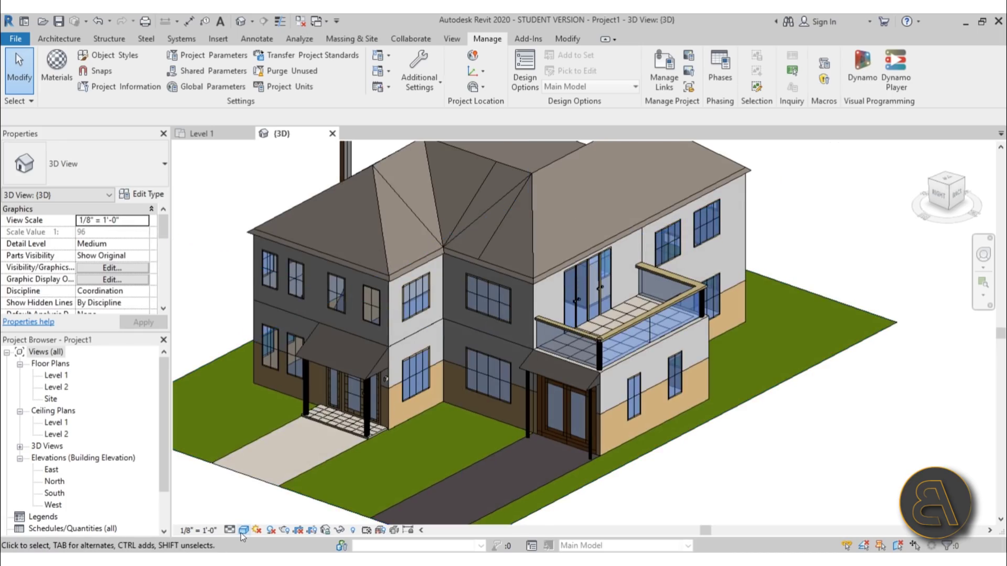
{"action": "left_click", "coordinate": [243, 530]}
{"action": "left_click", "coordinate": [268, 477]}
{"action": "mouse_move", "coordinate": [459, 305]}
{"action": "middle_mouse_down", "text": "shift"}
{"action": "mouse_move", "coordinate": [544, 360]}
{"action": "mouse_move", "coordinate": [514, 372]}
{"action": "mouse_move", "coordinate": [482, 363]}
{"action": "middle_mouse_up", "text": "shift"}
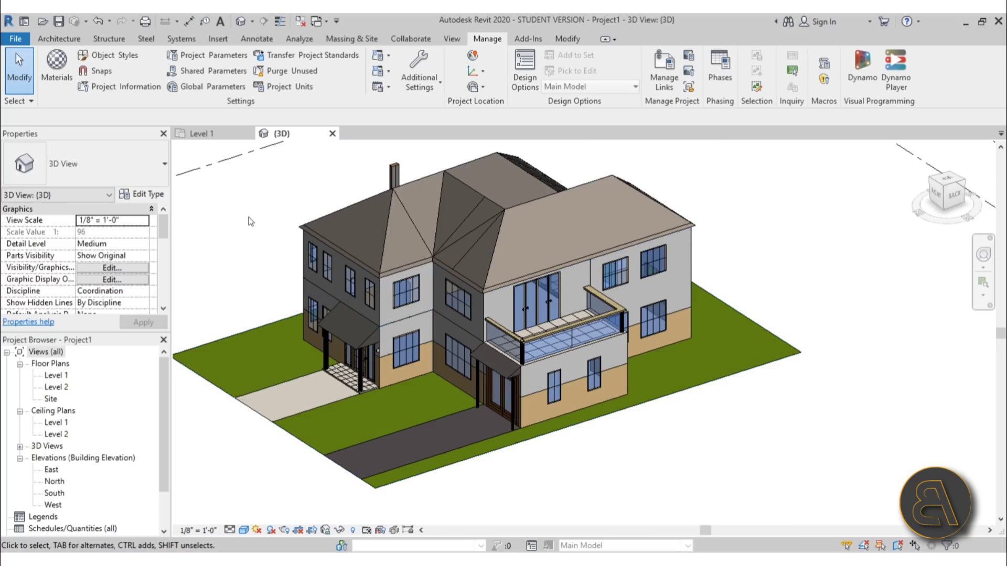
Open the Material Browser, enlarge its library area and open the AEC Materials library
{"action": "left_click", "coordinate": [67, 79]}
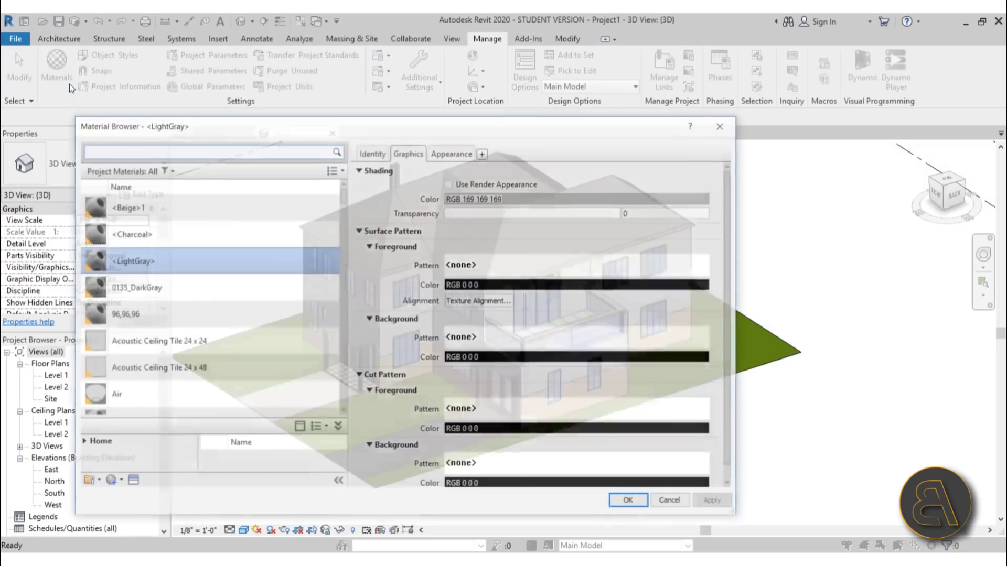
{"action": "left_click_drag", "start_coordinate": [274, 126], "coordinate": [303, 66]}
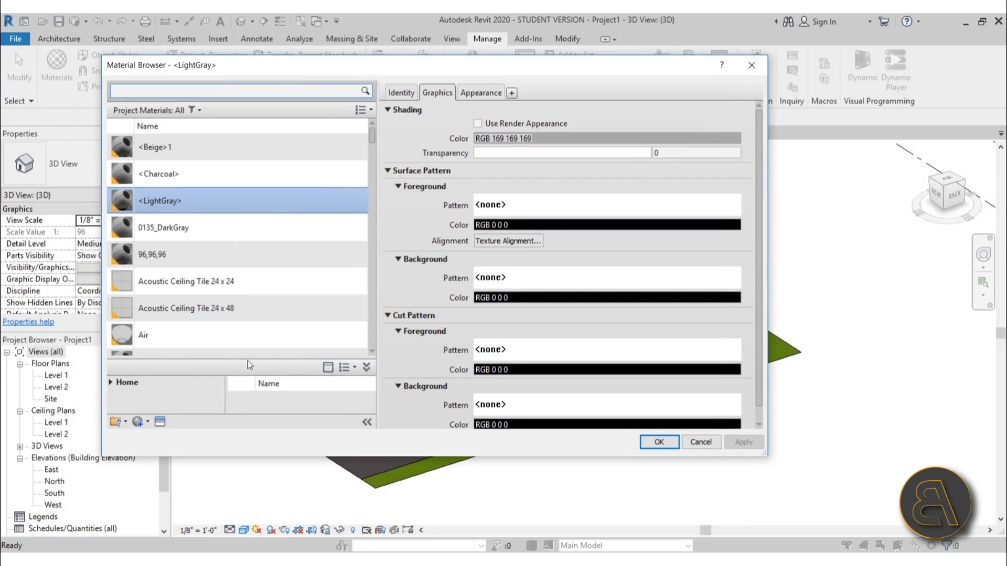
{"action": "left_click_drag", "start_coordinate": [248, 360], "coordinate": [247, 230]}
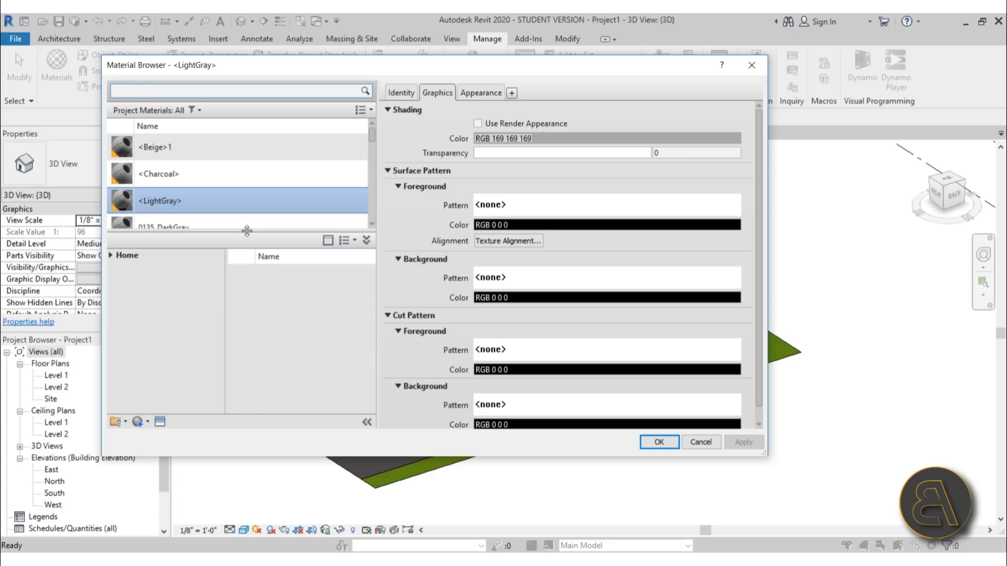
{"action": "left_click", "coordinate": [127, 254]}
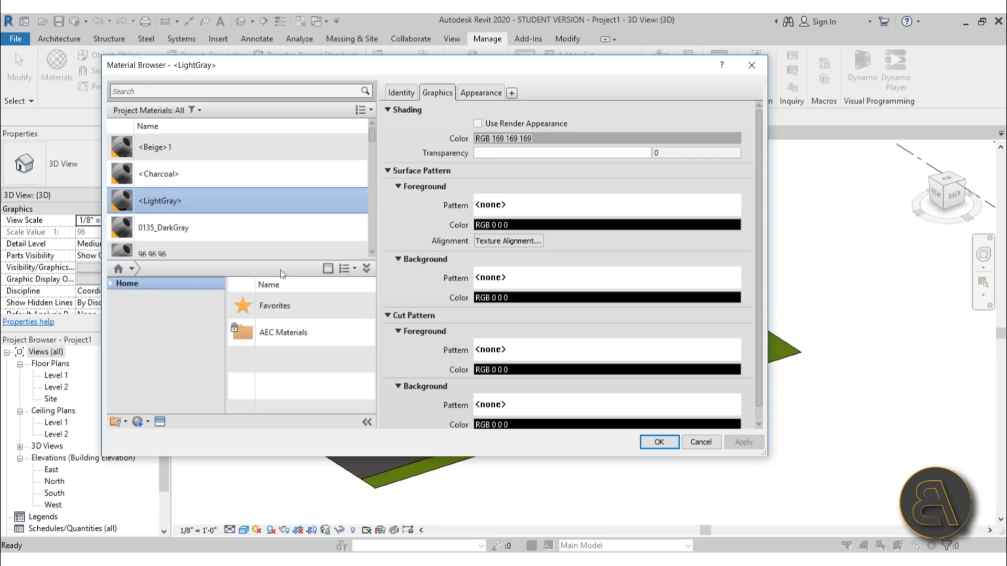
{"action": "left_click", "coordinate": [111, 283]}
{"action": "left_click", "coordinate": [165, 309]}
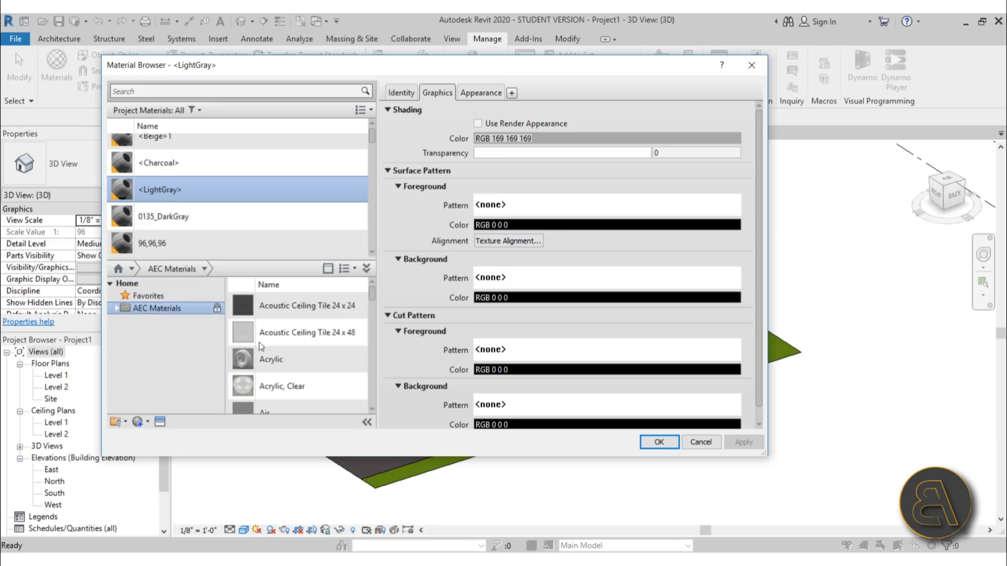
Preview the Brick, Soldier Course and Brick, Modular library materials
{"action": "left_click_drag", "start_coordinate": [277, 259], "coordinate": [276, 202]}
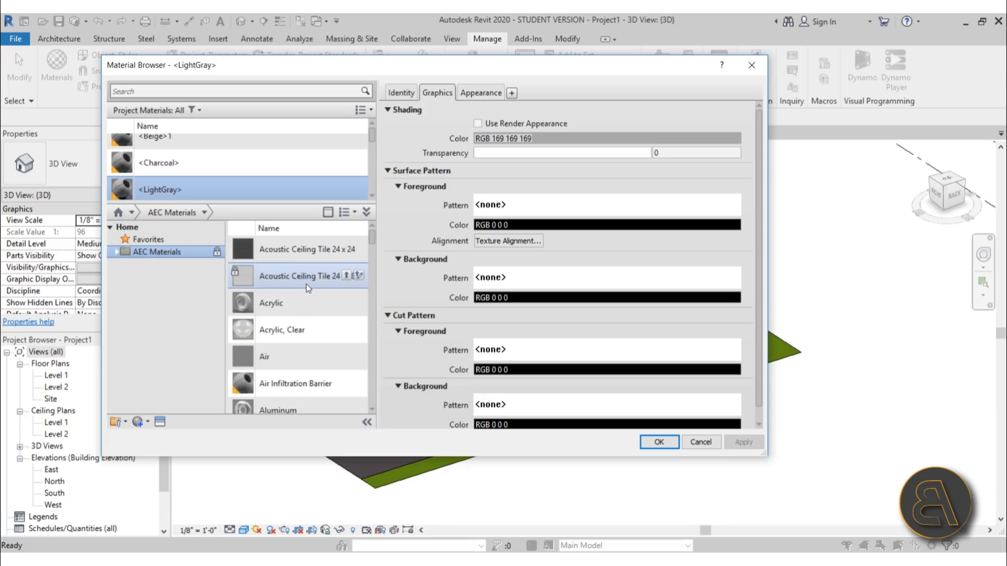
{"action": "scroll", "coordinate": [308, 288], "scroll_direction": "down", "scroll_amount": 10}
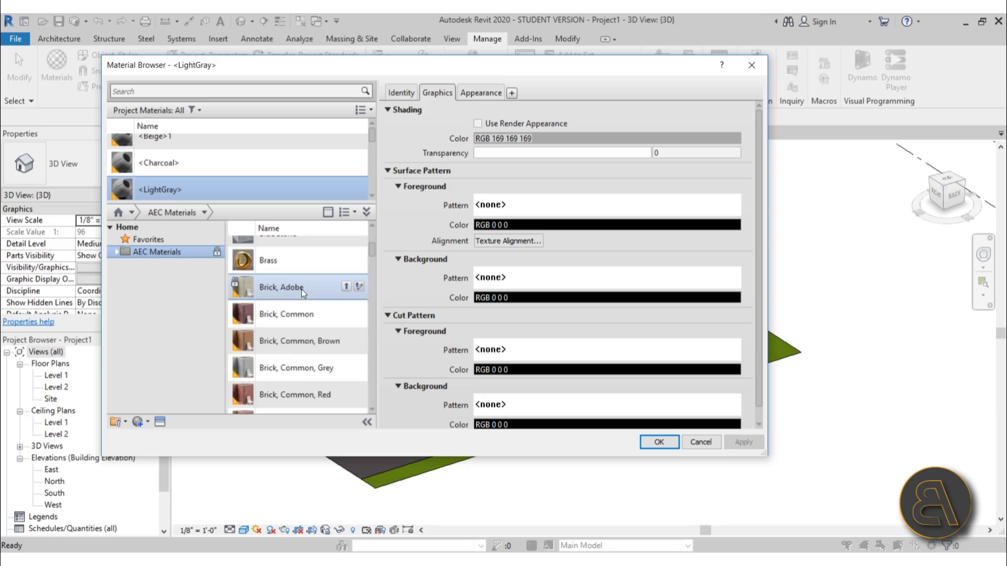
{"action": "scroll", "coordinate": [301, 290], "scroll_direction": "down", "scroll_amount": 3}
{"action": "mouse_move", "coordinate": [234, 304]}
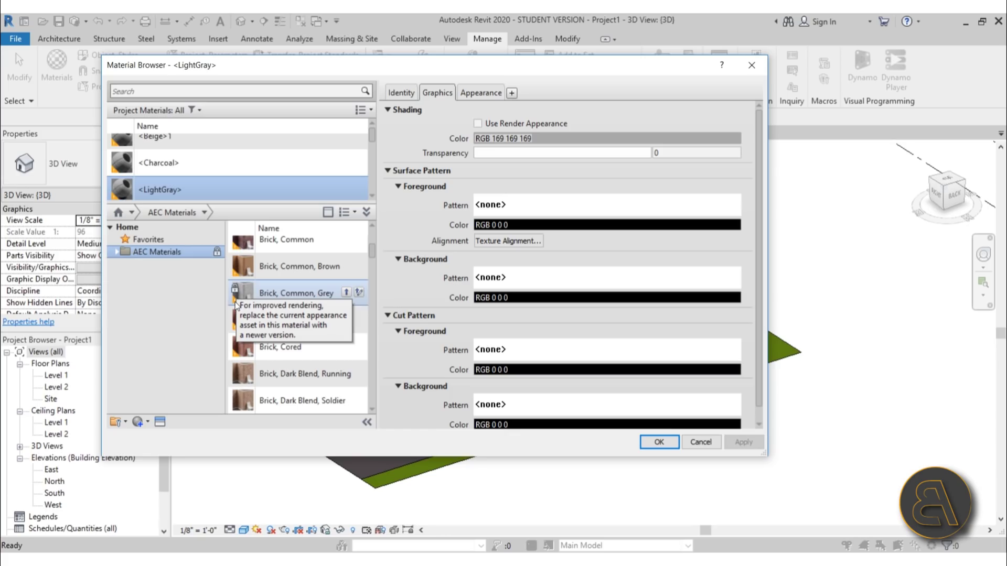
{"action": "scroll", "coordinate": [237, 325], "scroll_direction": "down", "scroll_amount": 1}
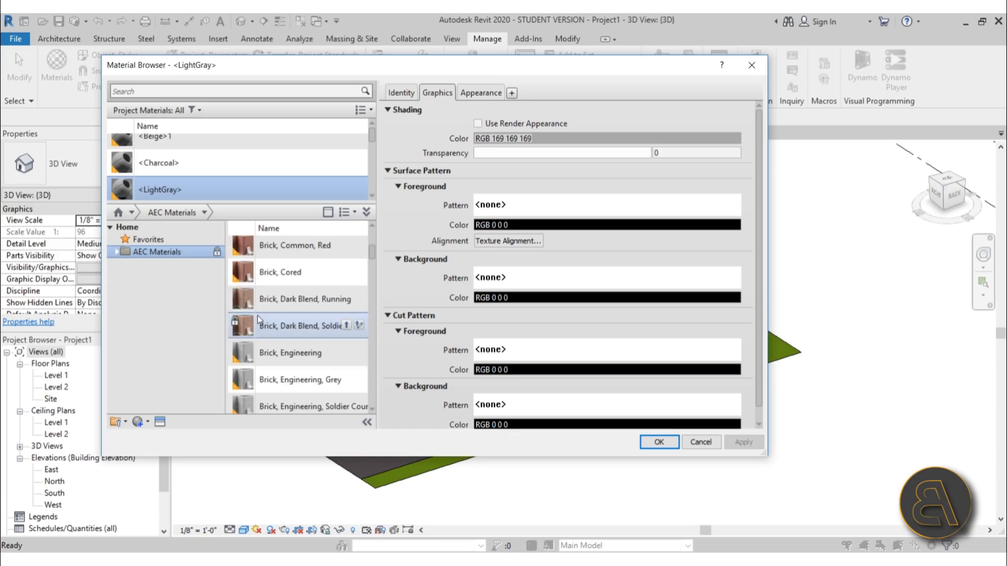
{"action": "scroll", "coordinate": [296, 309], "scroll_direction": "up", "scroll_amount": 2}
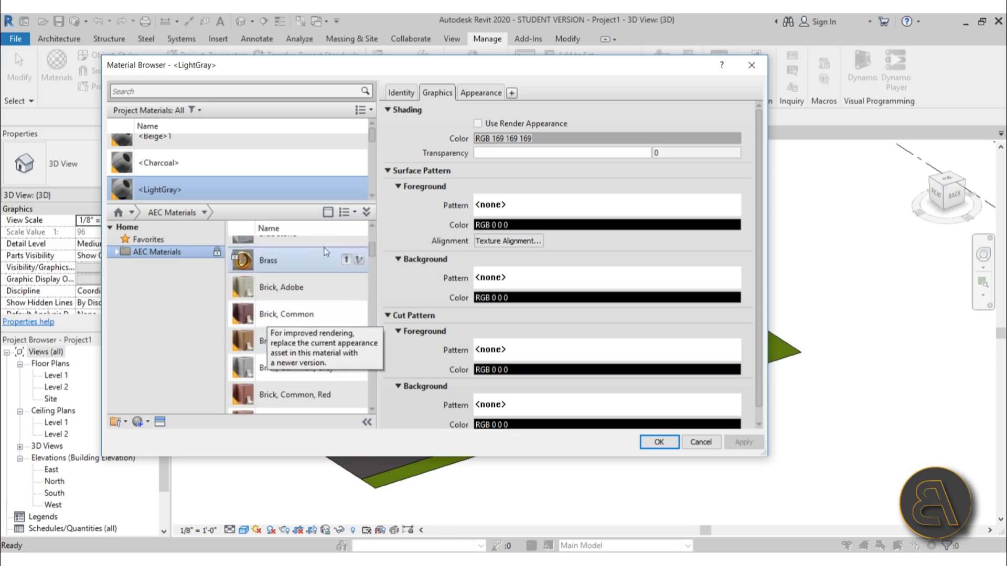
{"action": "scroll", "coordinate": [294, 314], "scroll_direction": "down", "scroll_amount": 6}
{"action": "scroll", "coordinate": [285, 336], "scroll_direction": "up", "scroll_amount": 1}
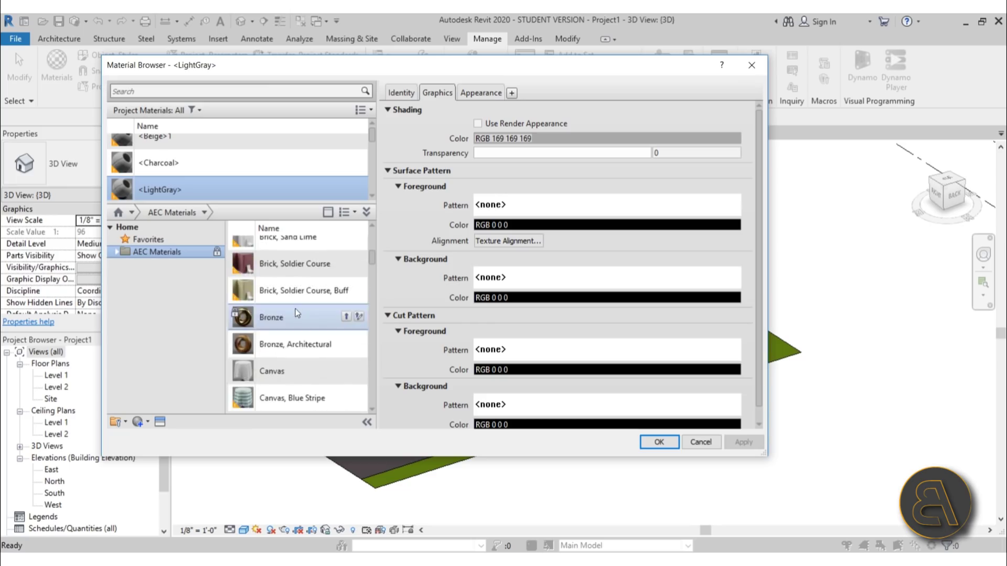
{"action": "scroll", "coordinate": [281, 349], "scroll_direction": "down", "scroll_amount": 1}
{"action": "scroll", "coordinate": [282, 350], "scroll_direction": "up", "scroll_amount": 1}
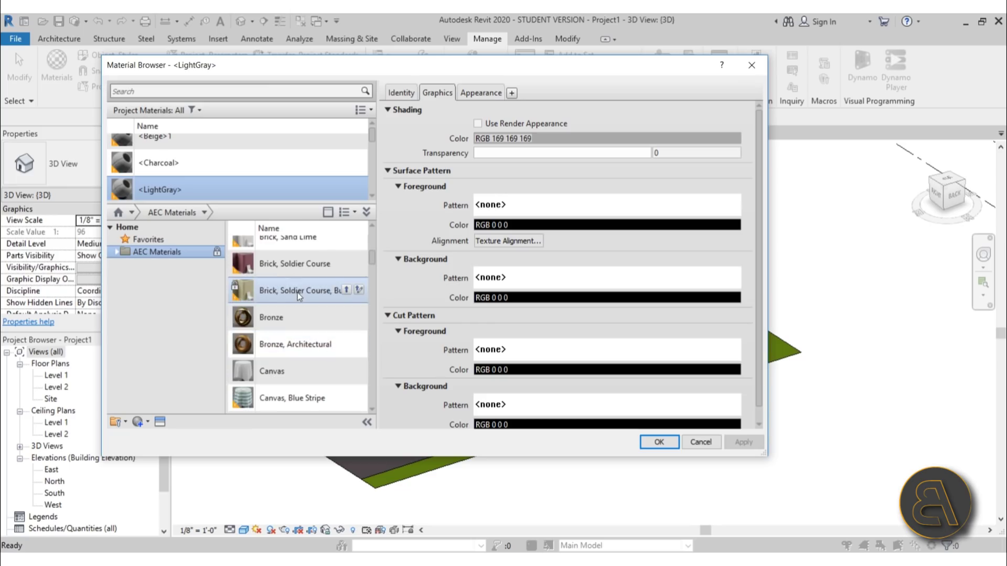
{"action": "left_click", "coordinate": [299, 265]}
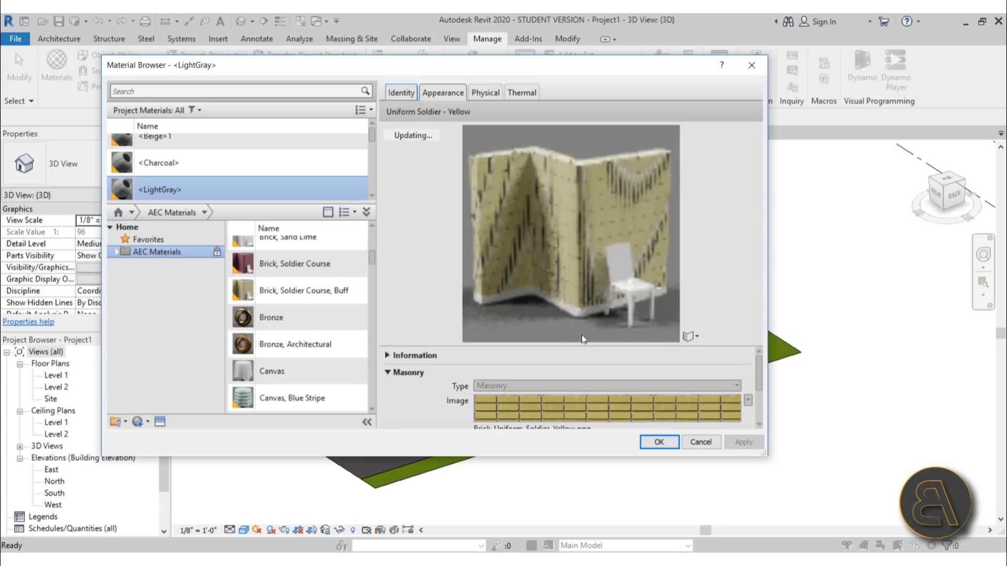
{"action": "scroll", "coordinate": [326, 320], "scroll_direction": "up", "scroll_amount": 1}
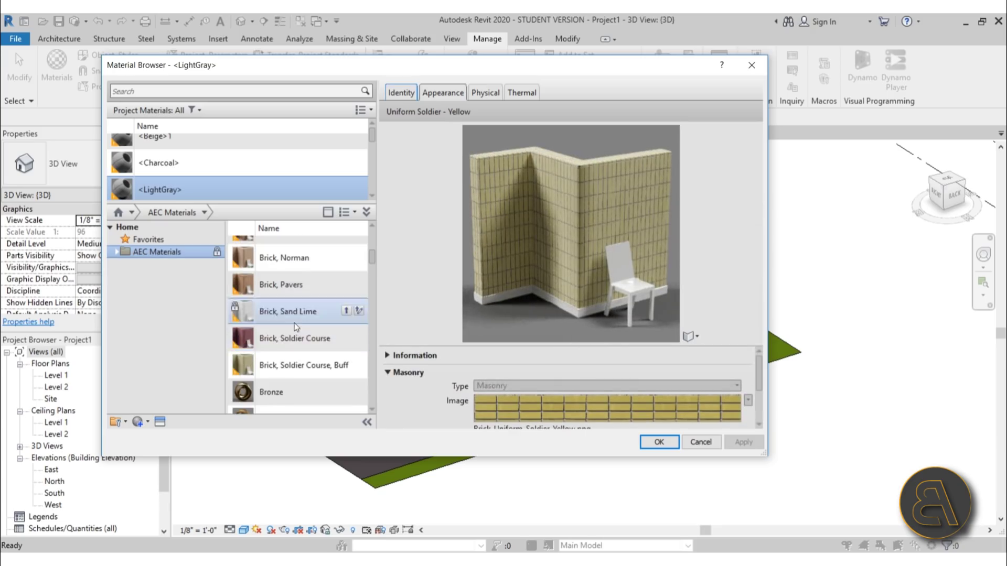
{"action": "scroll", "coordinate": [287, 322], "scroll_direction": "up", "scroll_amount": 1}
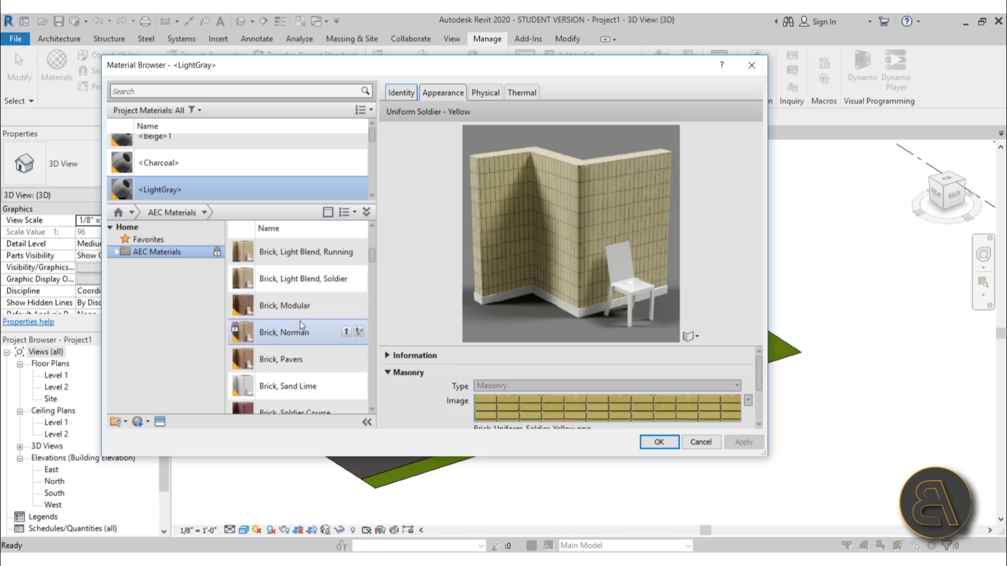
{"action": "left_click", "coordinate": [283, 307]}
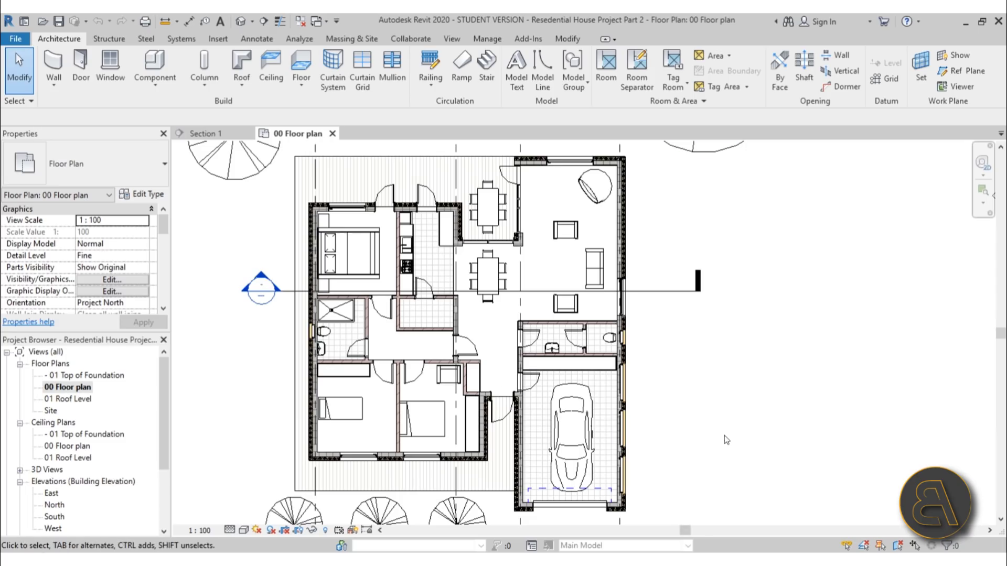
Switch to the Analyze tab and pan and zoom out to frame the 00 Floor plan
{"action": "middle_click_drag", "start_coordinate": [725, 435], "coordinate": [720, 434]}
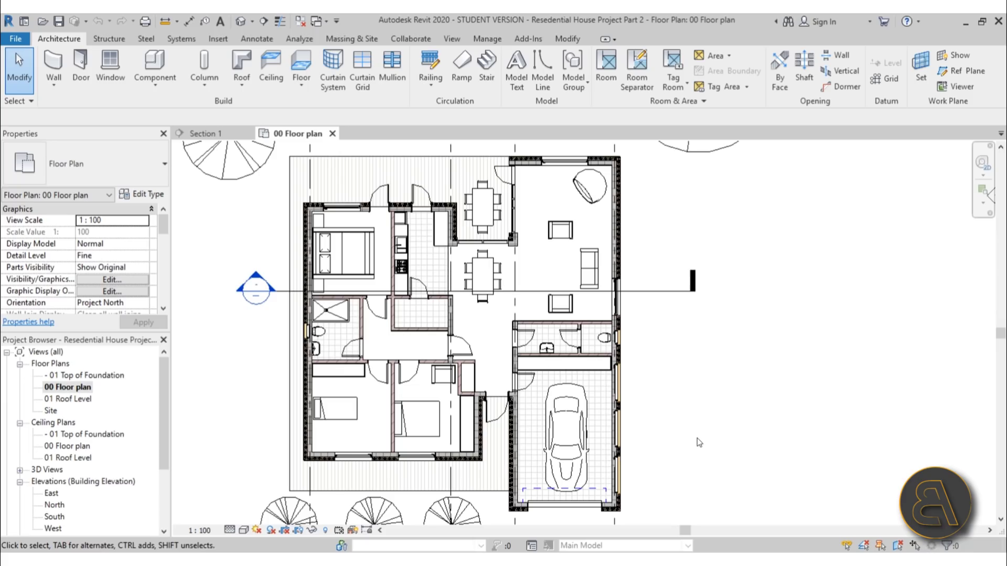
{"action": "left_click", "coordinate": [302, 41]}
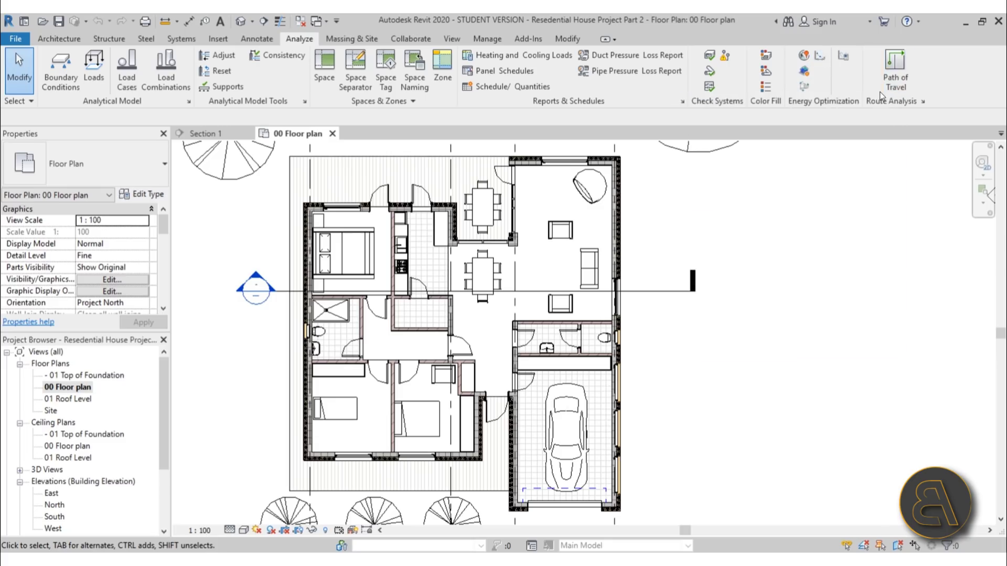
{"action": "middle_click_drag", "start_coordinate": [386, 424], "coordinate": [373, 439]}
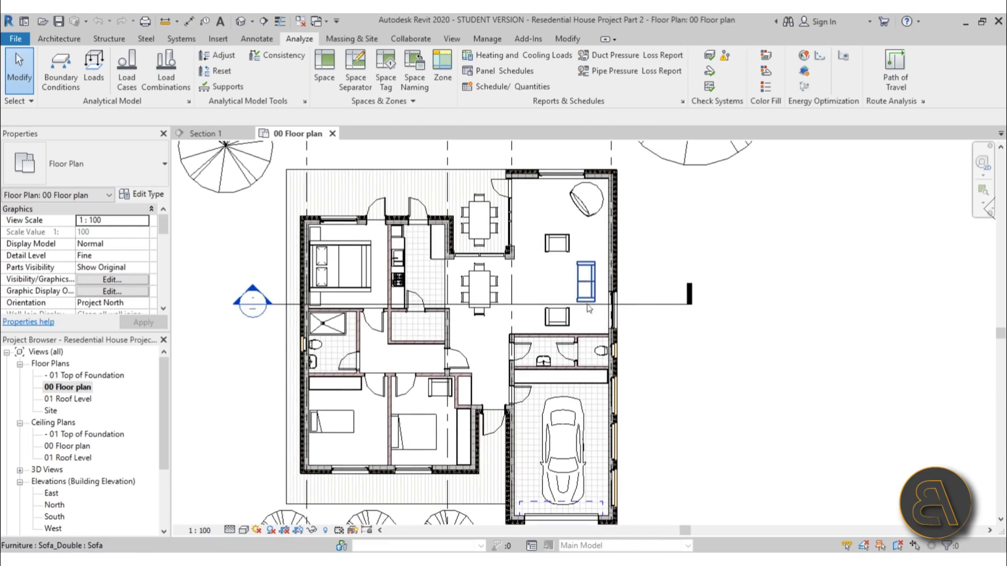
{"action": "scroll", "coordinate": [582, 320], "scroll_direction": "down", "scroll_amount": 1}
{"action": "middle_click_drag", "start_coordinate": [579, 334], "coordinate": [570, 327]}
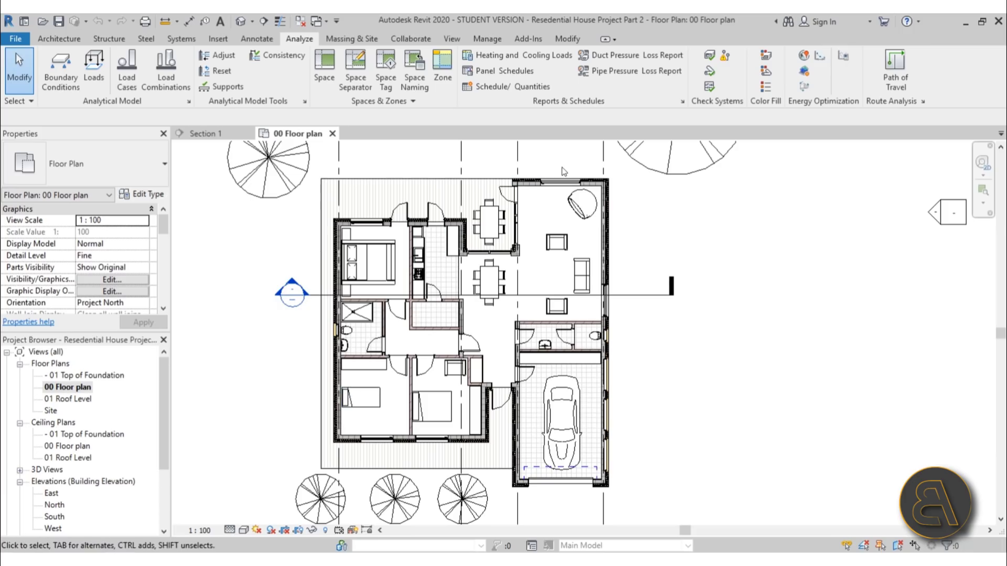
{"action": "middle_click_drag", "start_coordinate": [571, 162], "coordinate": [575, 166]}
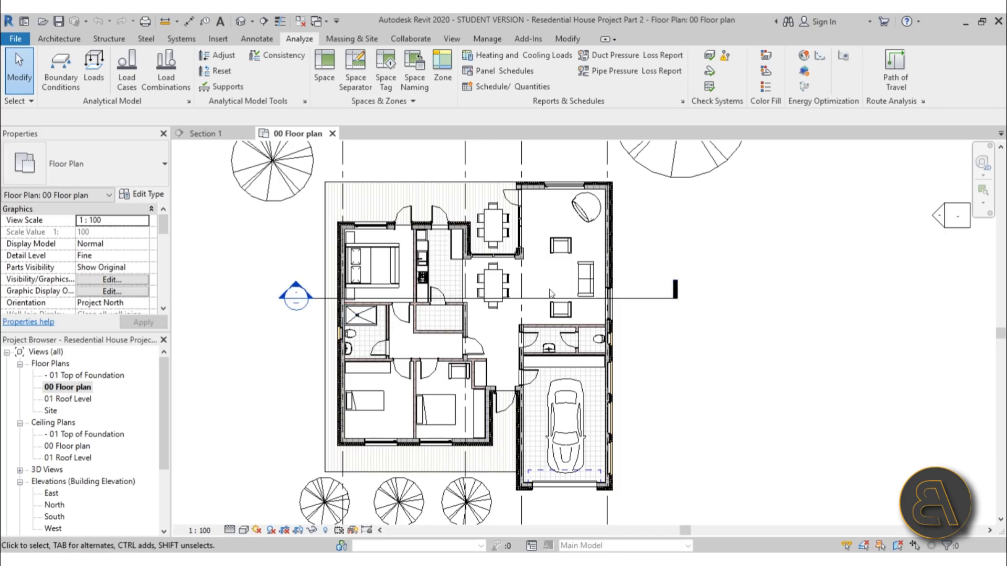
{"action": "middle_click_drag", "start_coordinate": [710, 376], "coordinate": [706, 373]}
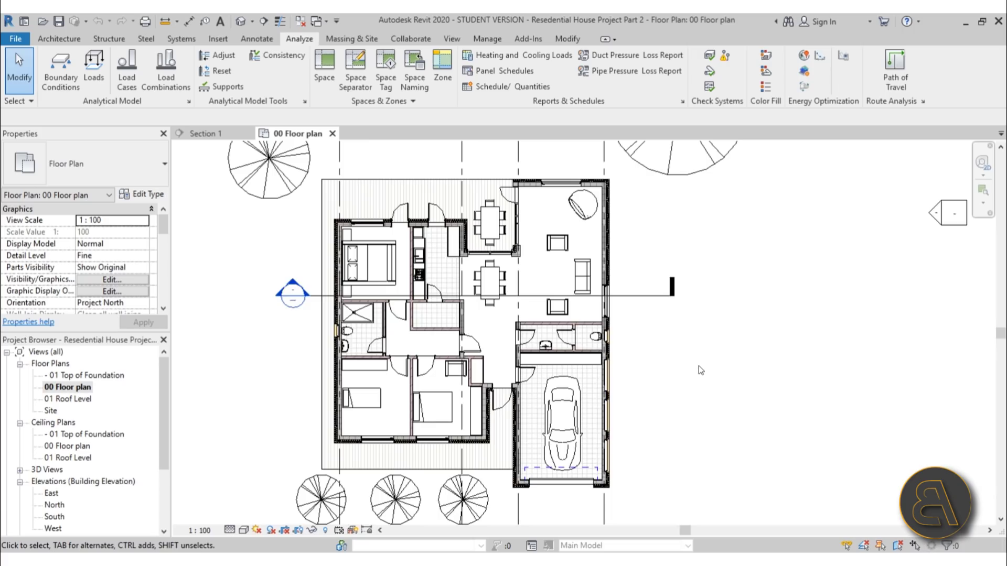
{"action": "scroll", "coordinate": [698, 366], "scroll_direction": "down", "scroll_amount": 2}
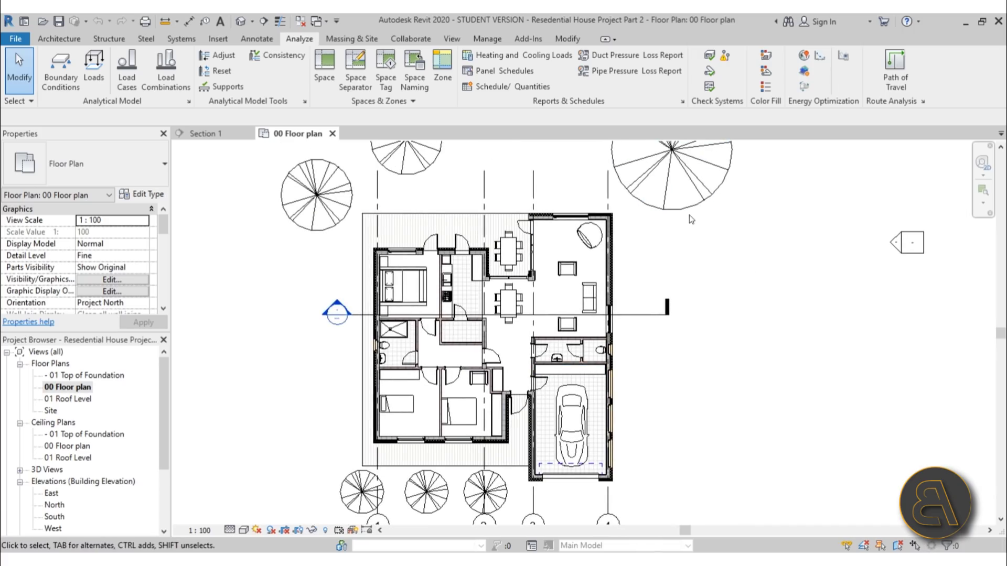
{"action": "left_click", "coordinate": [895, 68]}
{"action": "scroll", "coordinate": [437, 380], "scroll_direction": "up", "scroll_amount": 3}
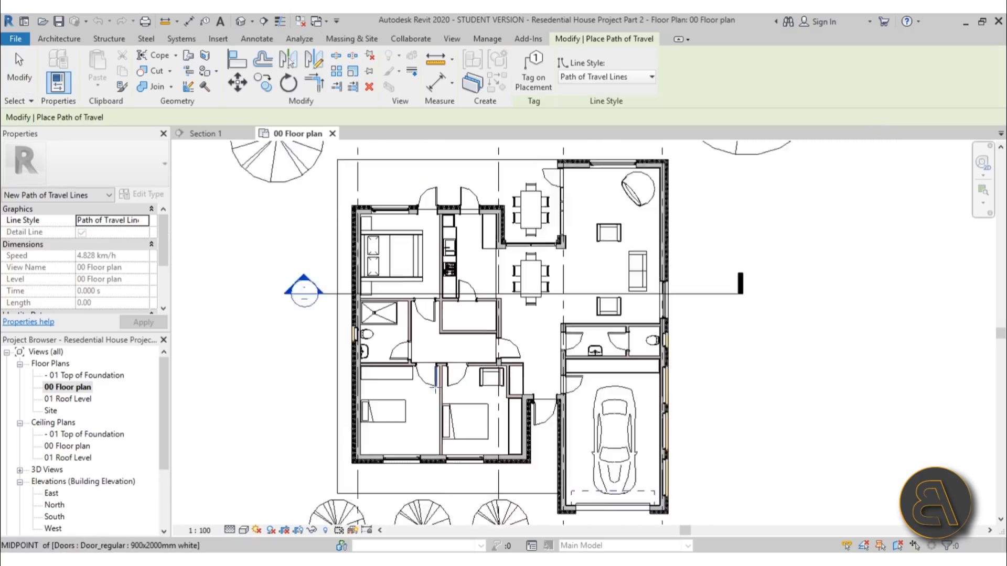
{"action": "left_click", "coordinate": [374, 446]}
{"action": "scroll", "coordinate": [454, 439], "scroll_direction": "down", "scroll_amount": 1}
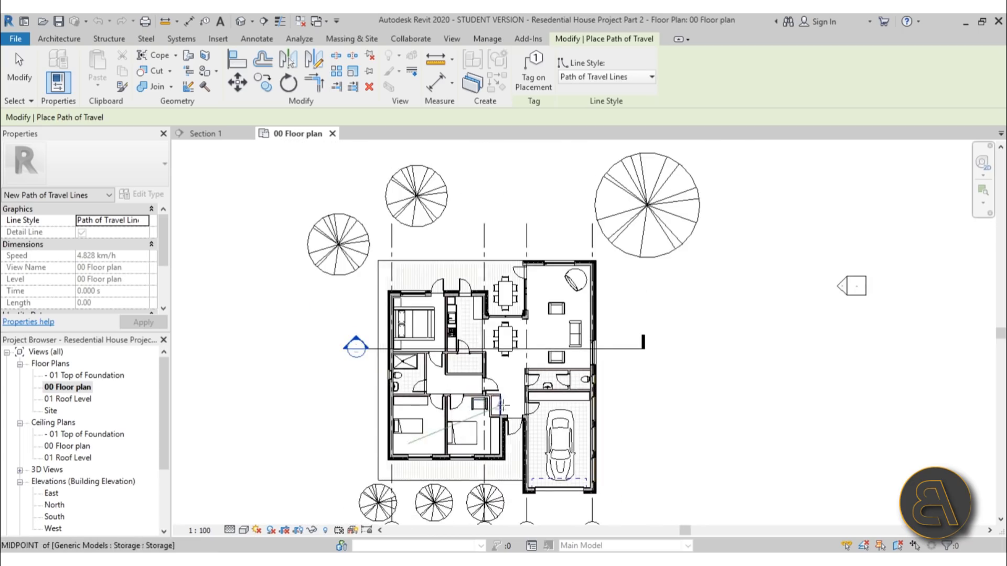
{"action": "left_click", "coordinate": [408, 444]}
{"action": "left_click", "coordinate": [556, 241]}
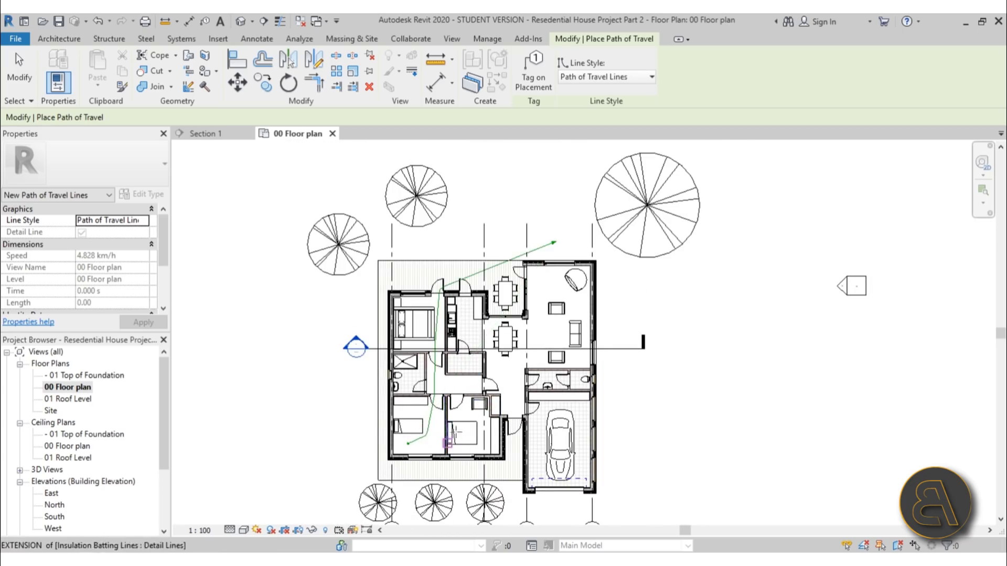
{"action": "scroll", "coordinate": [440, 408], "scroll_direction": "up", "scroll_amount": 3}
{"action": "middle_click_drag", "start_coordinate": [440, 520], "coordinate": [438, 457]}
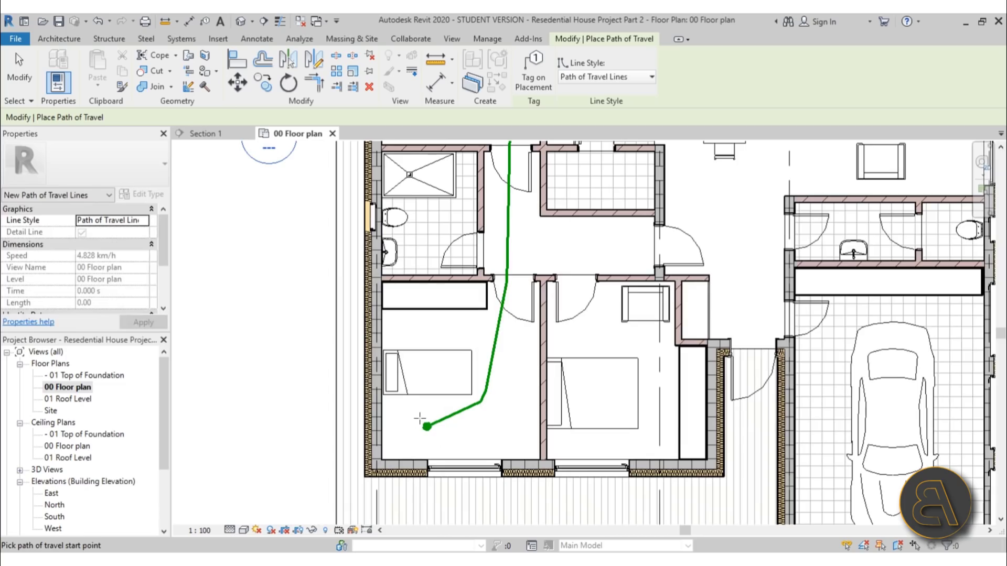
{"action": "middle_click_drag", "start_coordinate": [503, 304], "coordinate": [443, 498]}
{"action": "middle_click_drag", "start_coordinate": [448, 295], "coordinate": [401, 405]}
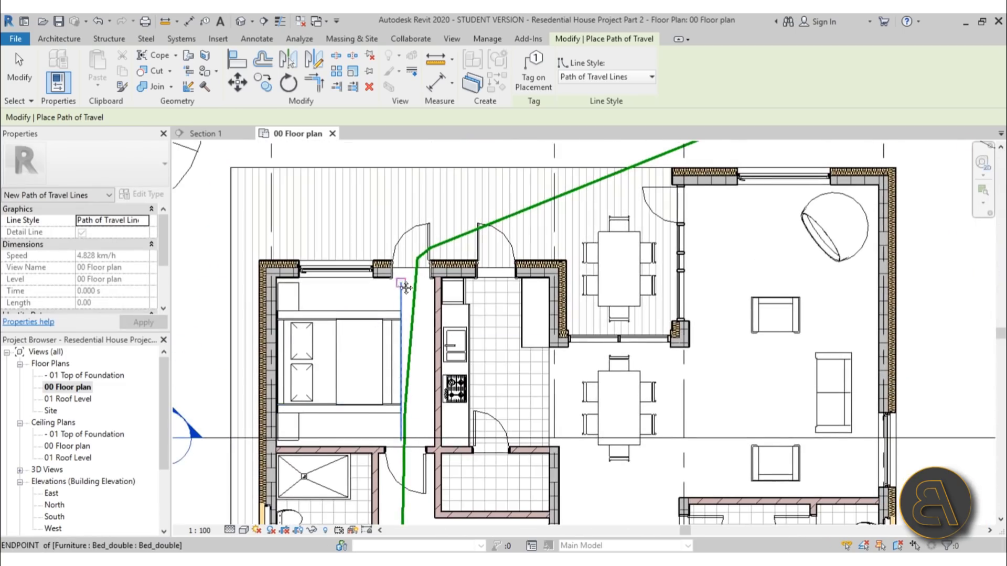
{"action": "middle_click_drag", "start_coordinate": [591, 199], "coordinate": [493, 354]}
{"action": "scroll", "coordinate": [668, 266], "scroll_direction": "down", "scroll_amount": 5}
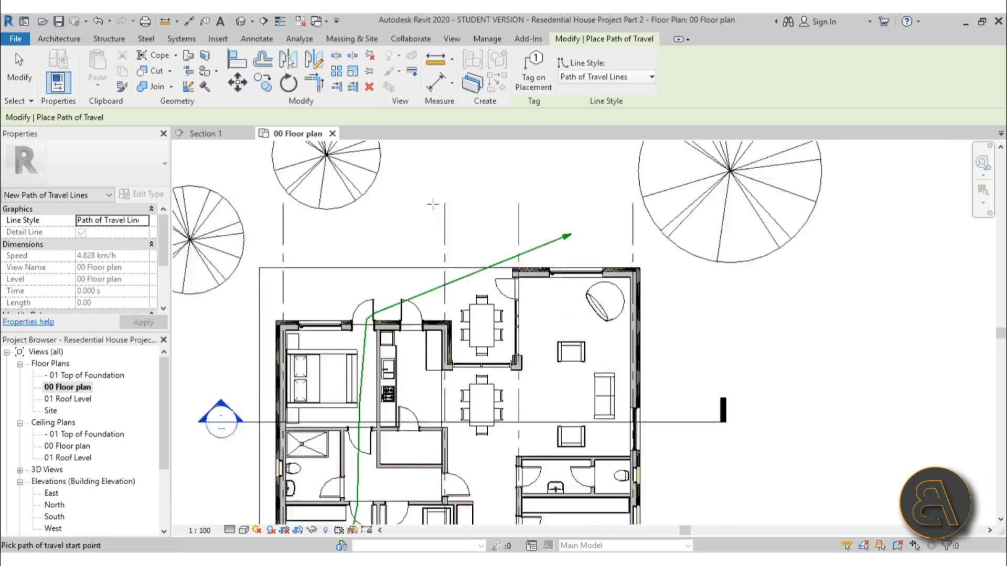
{"action": "left_click", "coordinate": [20, 71]}
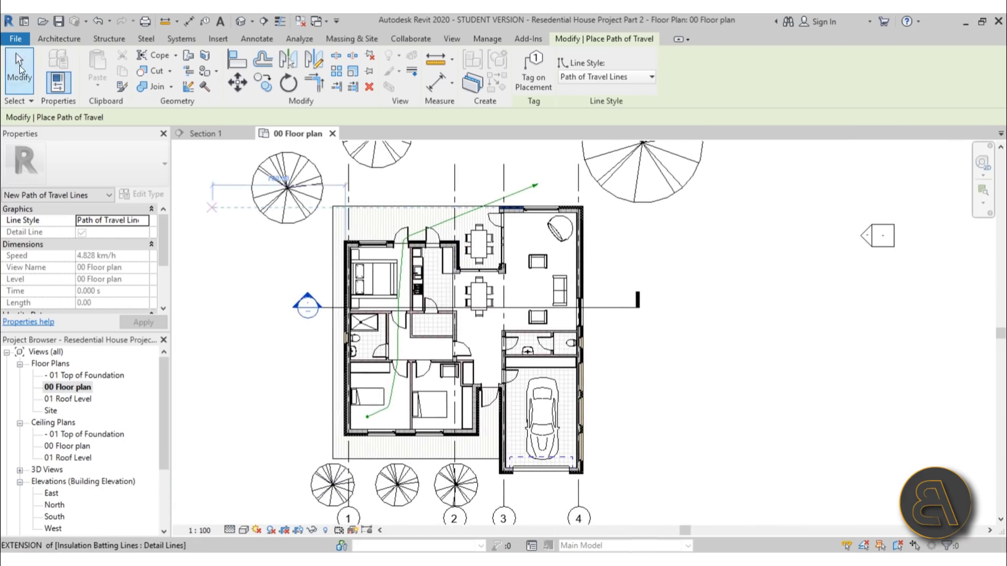
{"action": "left_click", "coordinate": [435, 226]}
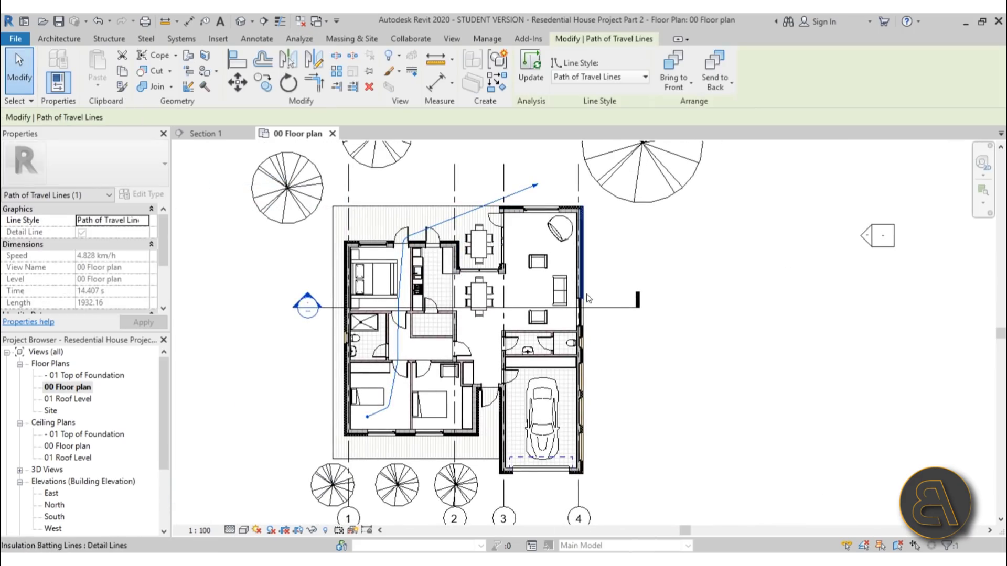
{"action": "key", "text": "Delete"}
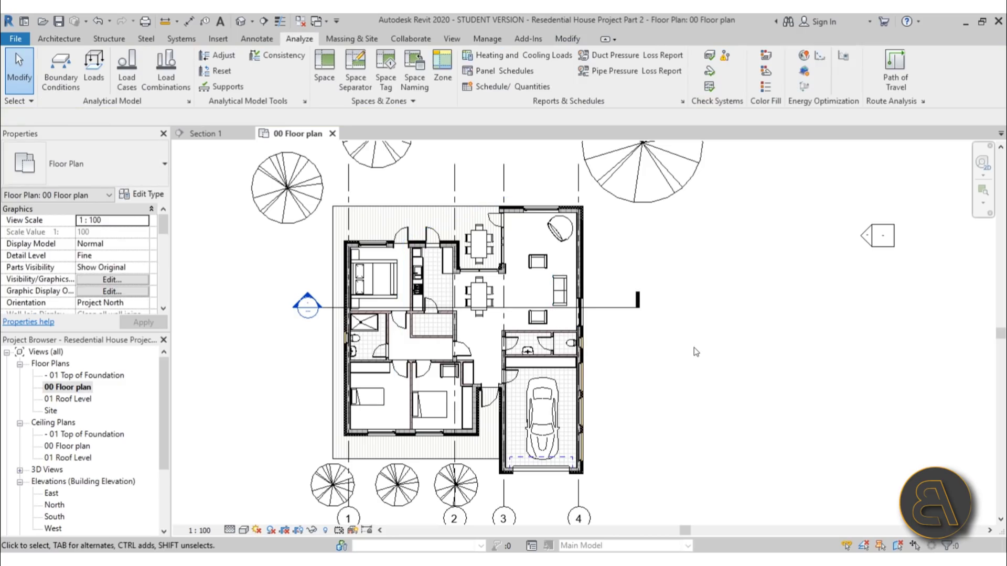
Check the garage door, frame the bedroom and dining area, and switch to the View tab
{"action": "left_click", "coordinate": [559, 477]}
{"action": "left_click", "coordinate": [695, 465]}
{"action": "scroll", "coordinate": [367, 322], "scroll_direction": "up", "scroll_amount": 4}
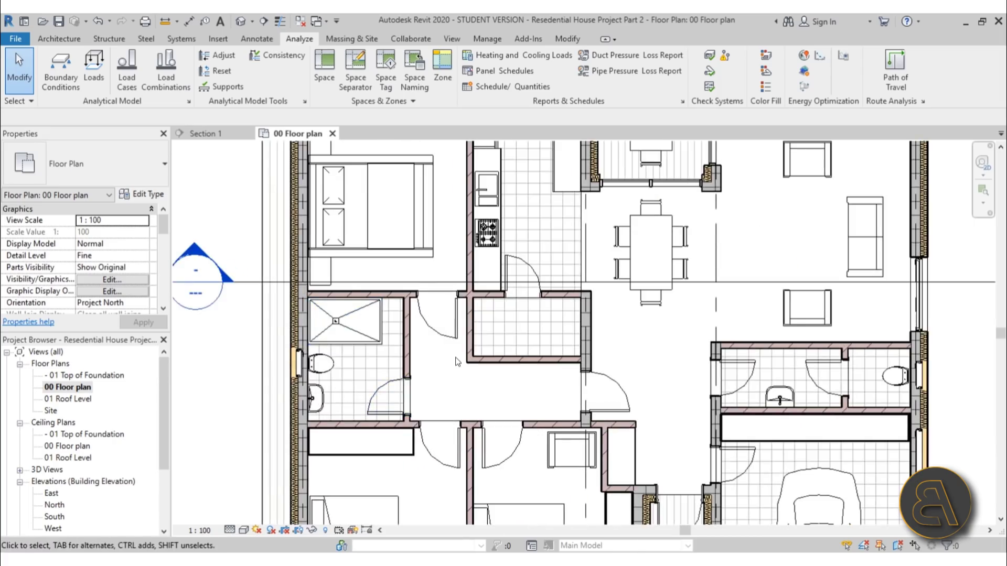
{"action": "middle_click_drag", "start_coordinate": [457, 362], "coordinate": [431, 412]}
{"action": "middle_click_drag", "start_coordinate": [389, 255], "coordinate": [367, 314]}
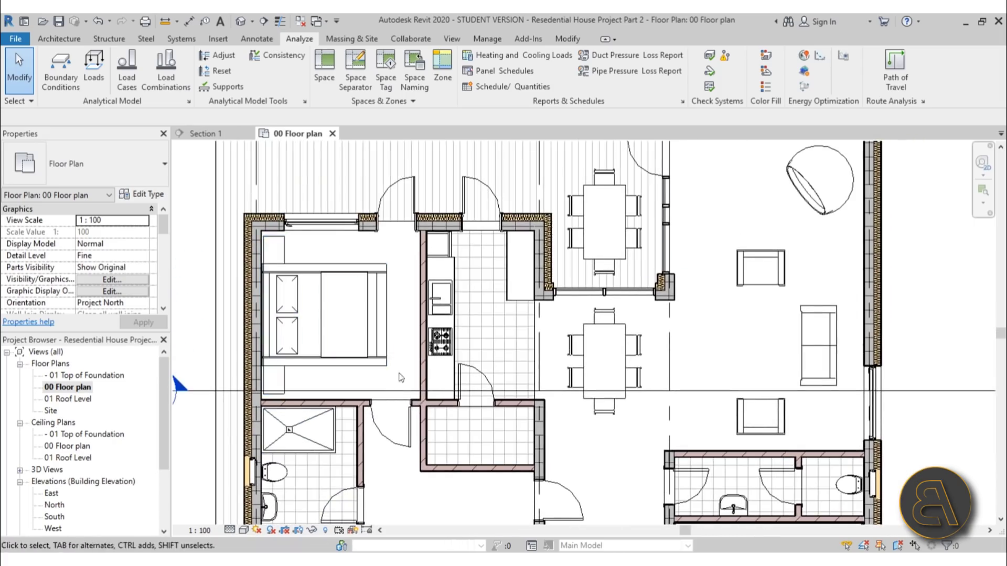
{"action": "middle_click_drag", "start_coordinate": [401, 378], "coordinate": [406, 354]}
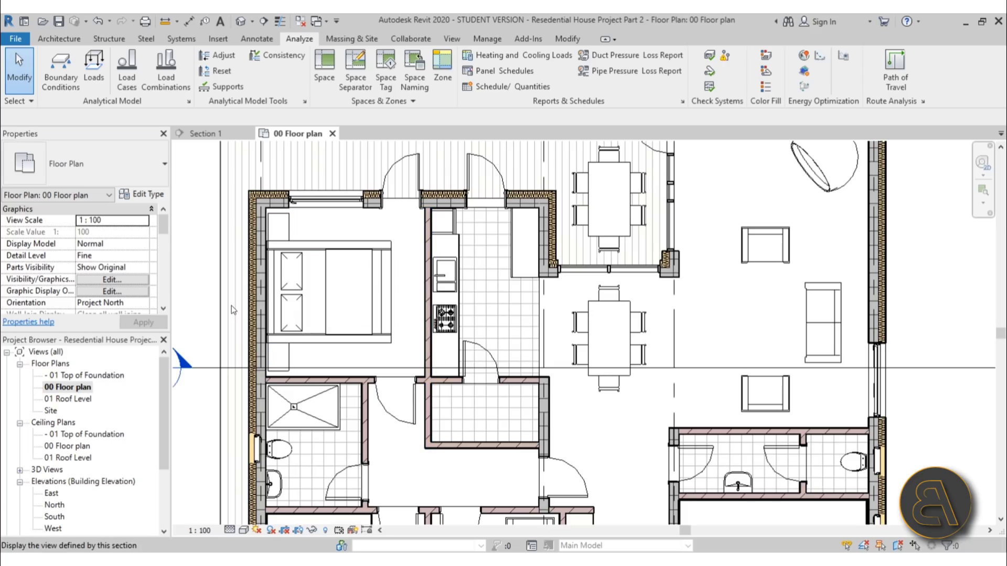
{"action": "left_click", "coordinate": [452, 38]}
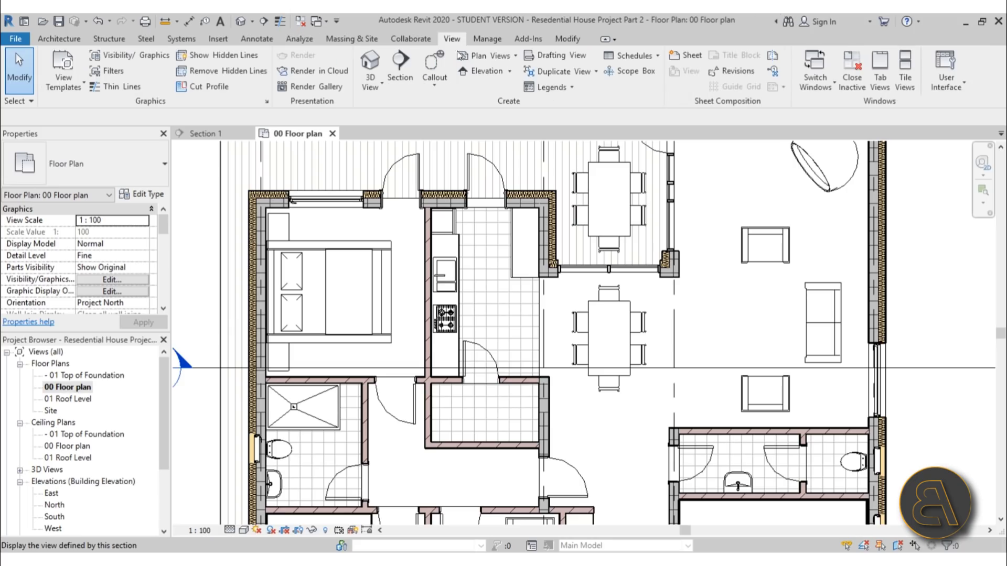
Open the view Filters and set the Interior filter's rule logic to OR
{"action": "left_click", "coordinate": [102, 71]}
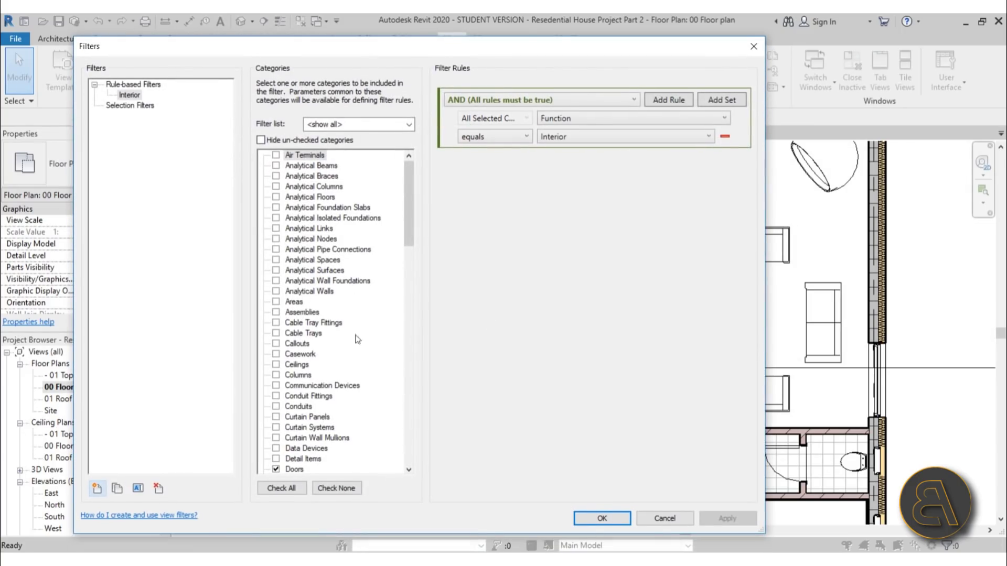
{"action": "left_click", "coordinate": [499, 101]}
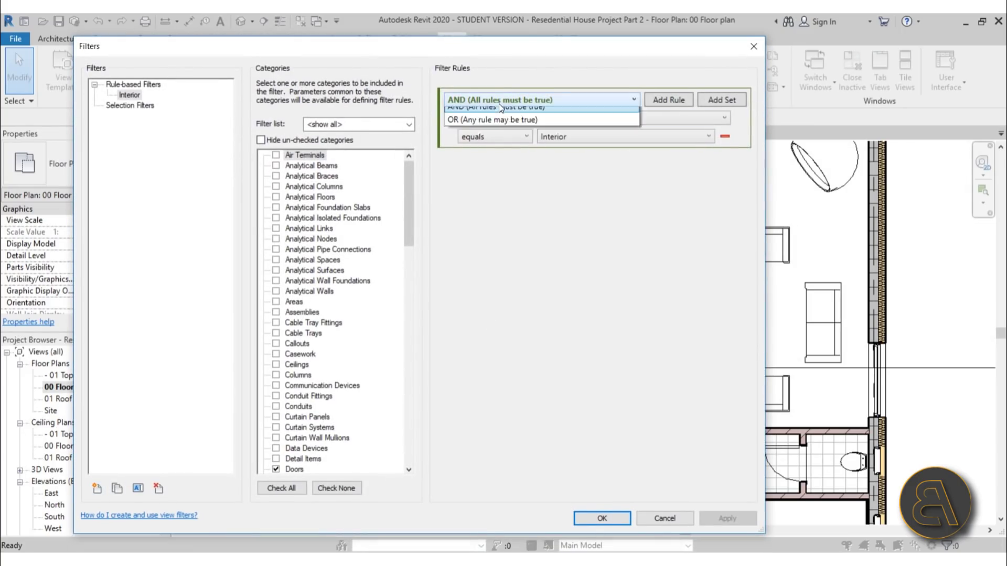
{"action": "left_click", "coordinate": [457, 129]}
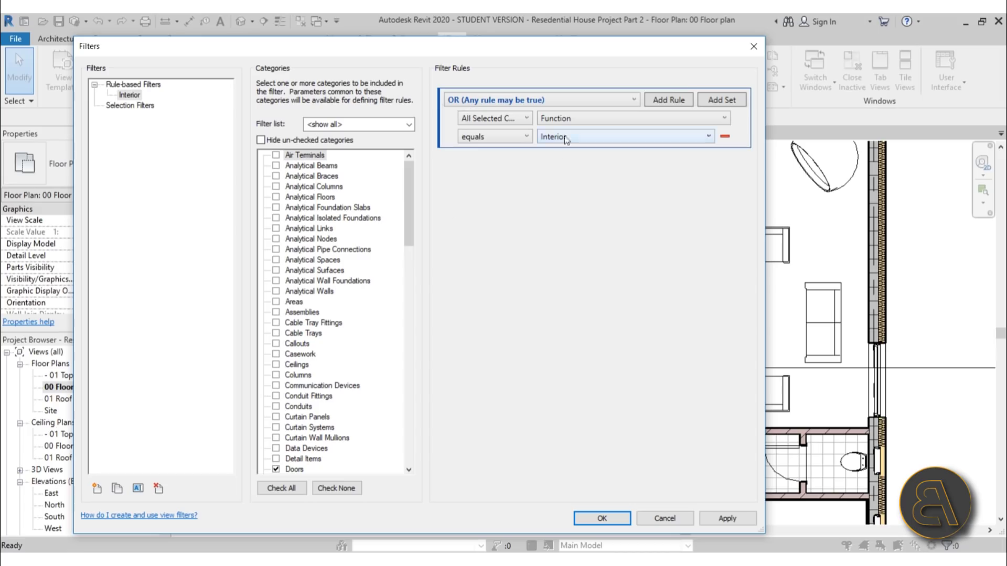
{"action": "left_click", "coordinate": [502, 99]}
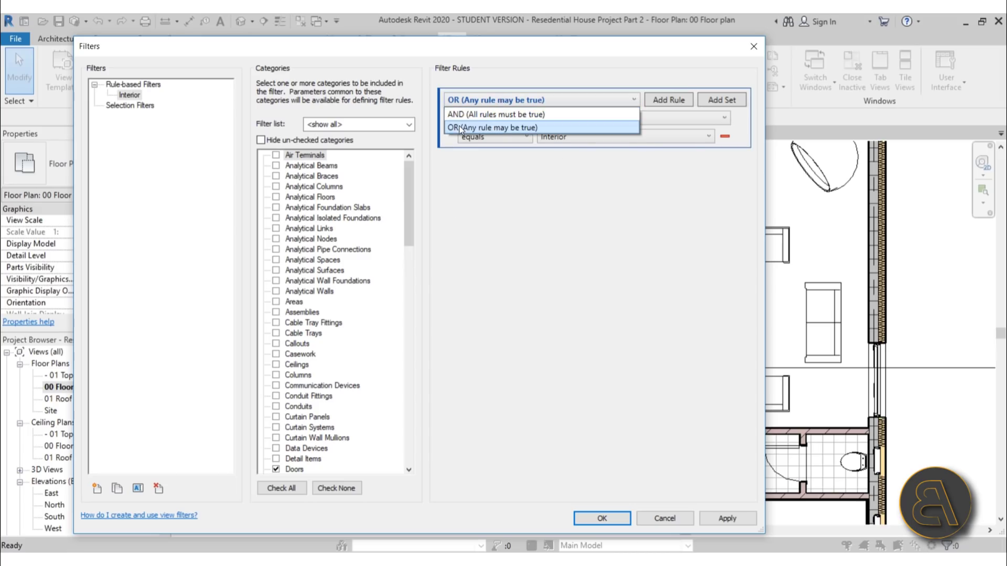
{"action": "left_click", "coordinate": [459, 128]}
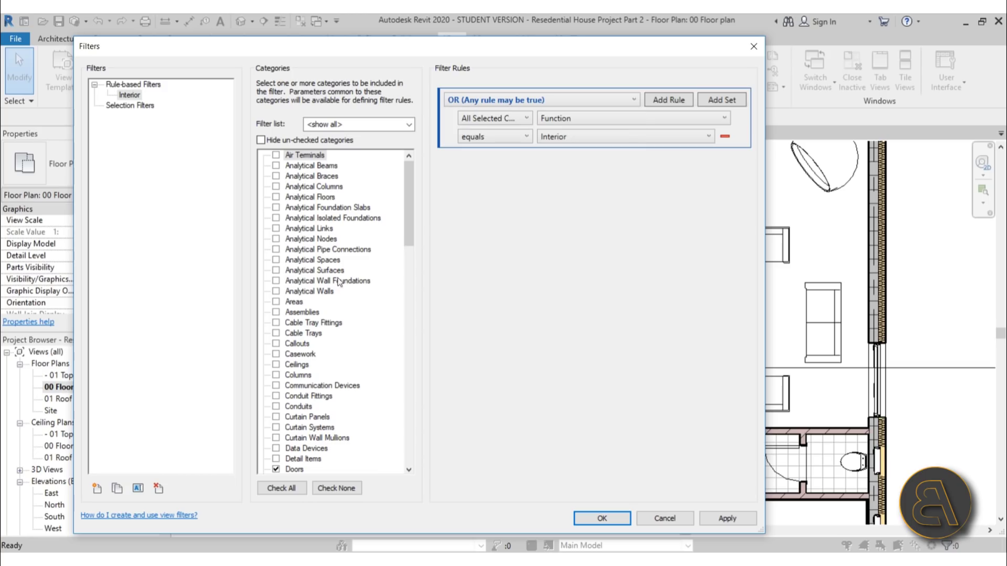
Set the rule's category to Ramps, then cancel the Filters dialog without saving
{"action": "scroll", "coordinate": [335, 284], "scroll_direction": "down", "scroll_amount": 8}
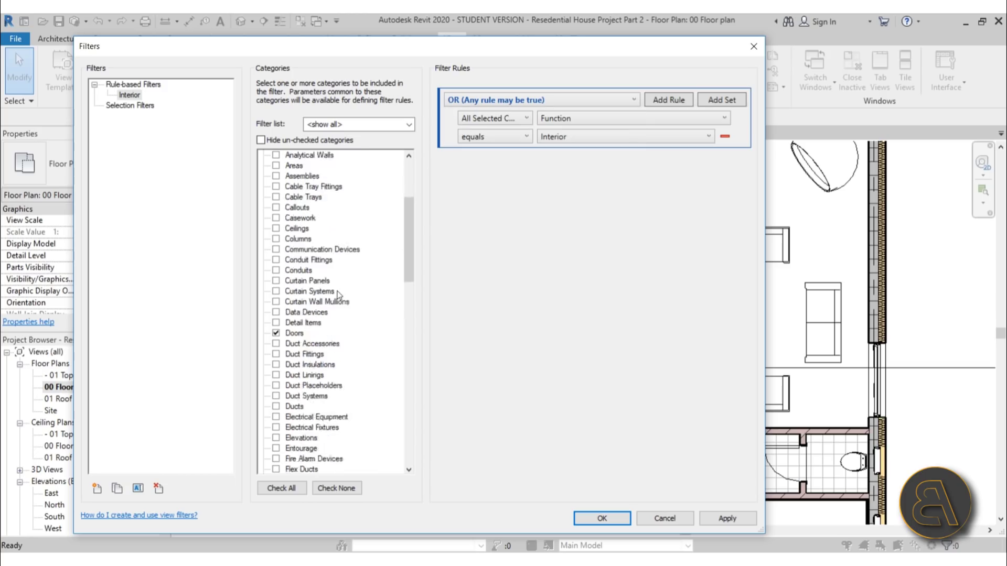
{"action": "scroll", "coordinate": [318, 367], "scroll_direction": "down", "scroll_amount": 13}
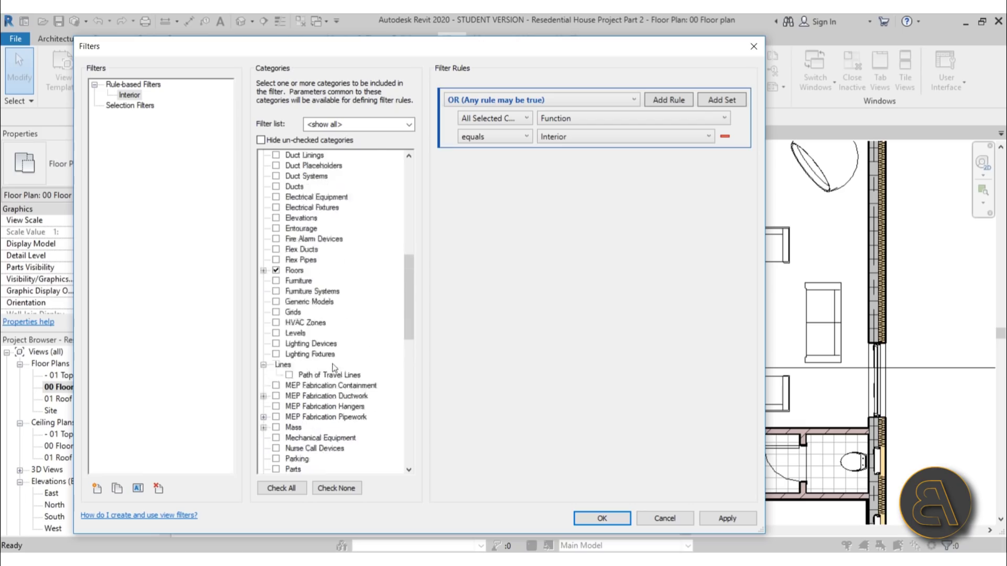
{"action": "scroll", "coordinate": [323, 361], "scroll_direction": "down", "scroll_amount": 5}
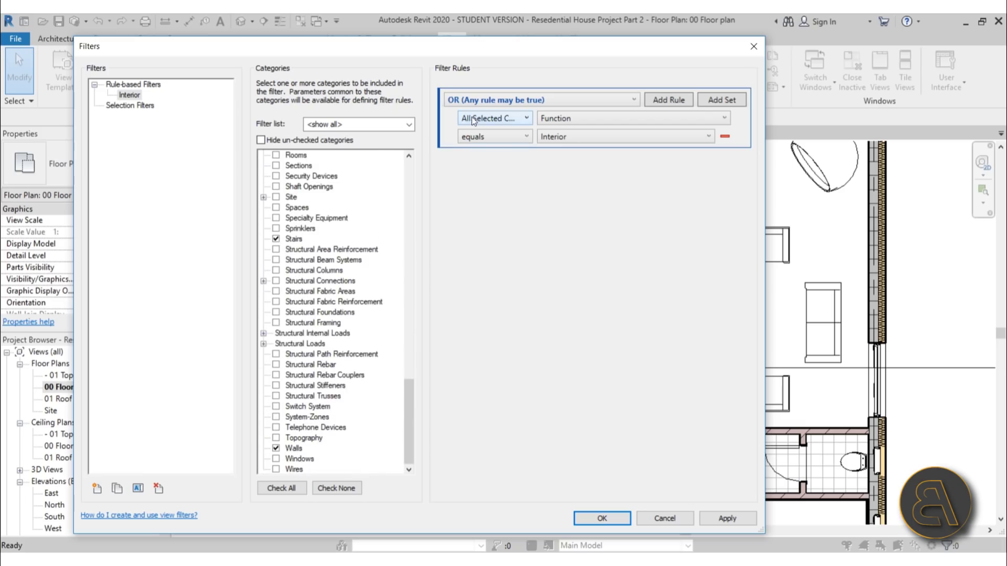
{"action": "left_click", "coordinate": [498, 119]}
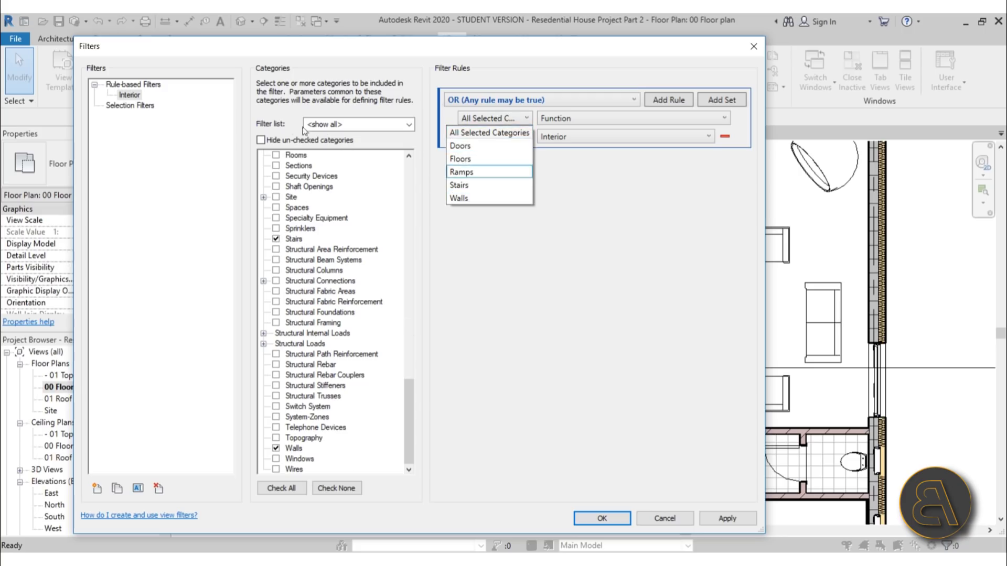
{"action": "left_click", "coordinate": [462, 173]}
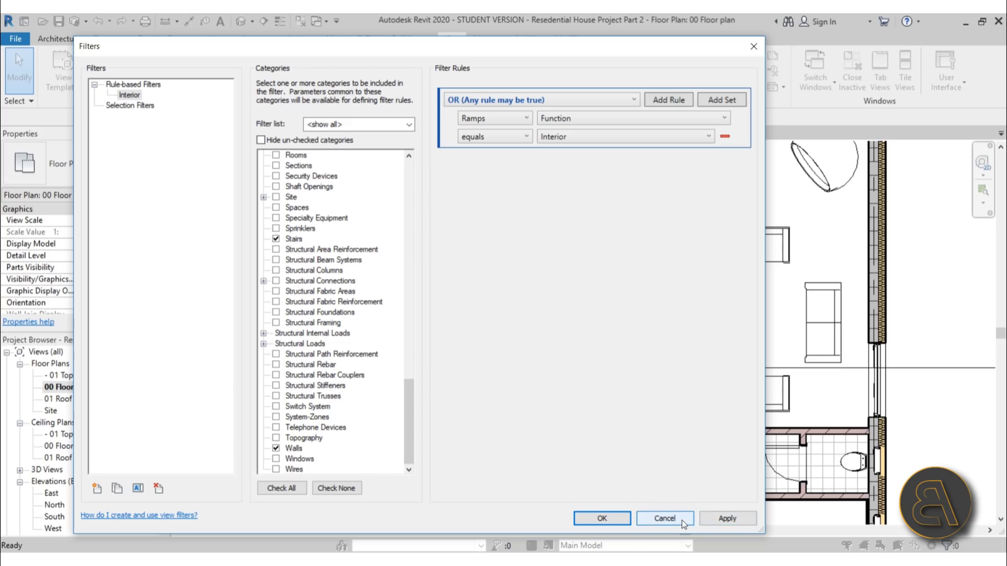
{"action": "left_click", "coordinate": [665, 519]}
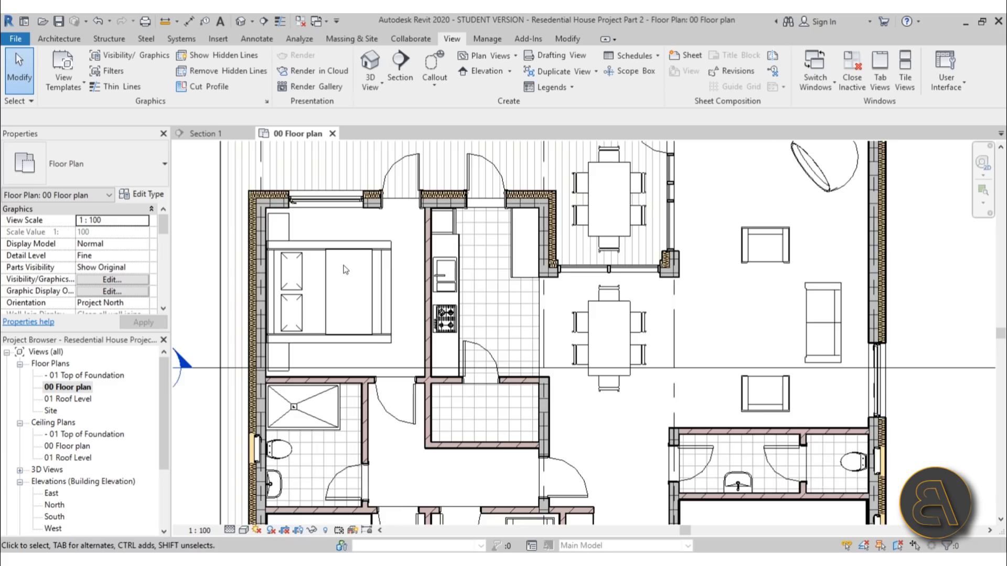
Zoom to fit the house, start the Wall tool, and pan to the empty area beside the garage
{"action": "key", "text": "z"}
{"action": "key", "text": "f"}
{"action": "middle_click_drag", "start_coordinate": [396, 315], "coordinate": [349, 304]}
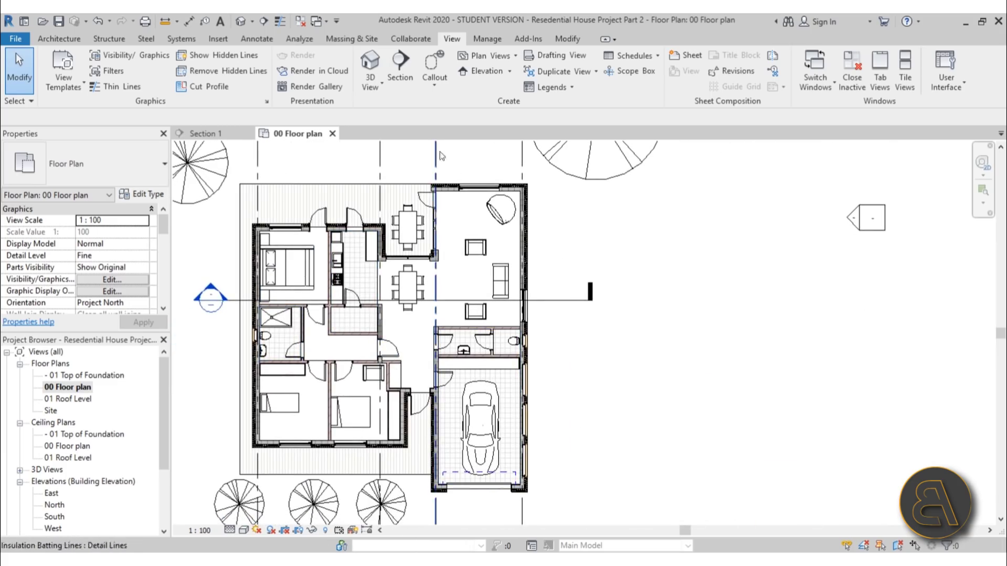
{"action": "left_click", "coordinate": [72, 42]}
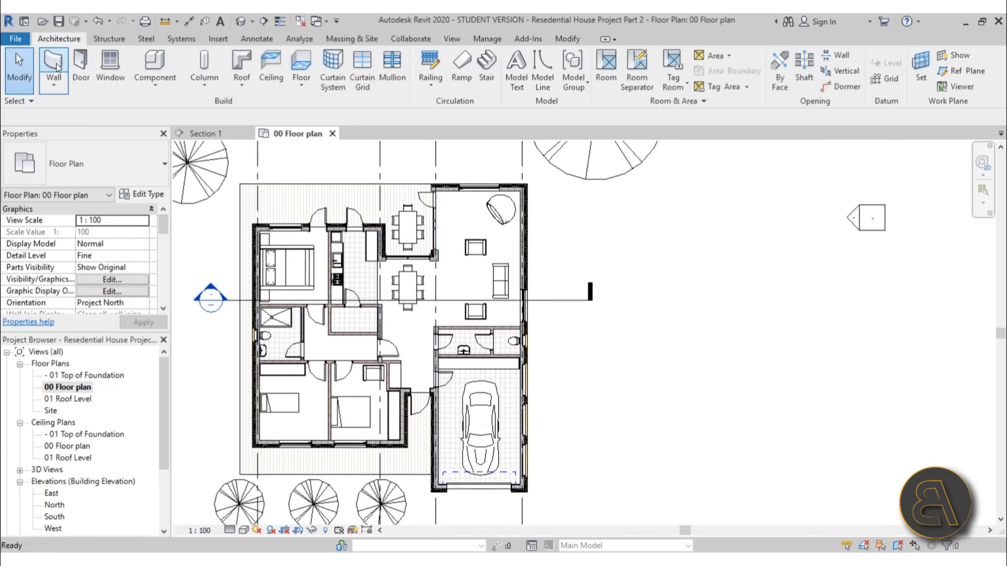
{"action": "left_click", "coordinate": [56, 62]}
{"action": "middle_click_drag", "start_coordinate": [607, 299], "coordinate": [372, 275]}
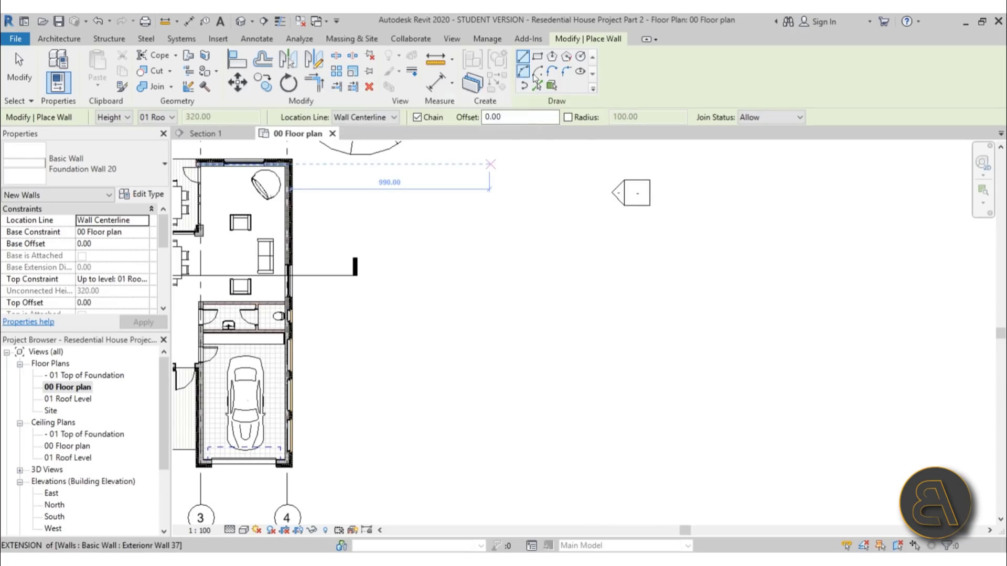
Draw an upright elliptical foundation wall (radii 320 and 690) and a flatter tilted ellipse crossing it
{"action": "left_click", "coordinate": [580, 73]}
{"action": "left_click", "coordinate": [462, 344]}
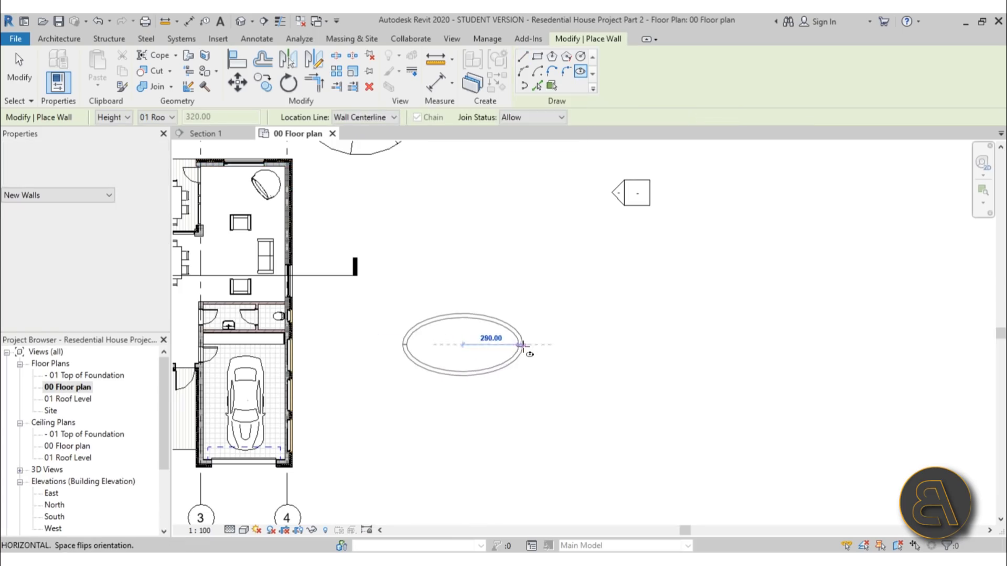
{"action": "left_click", "coordinate": [527, 345]}
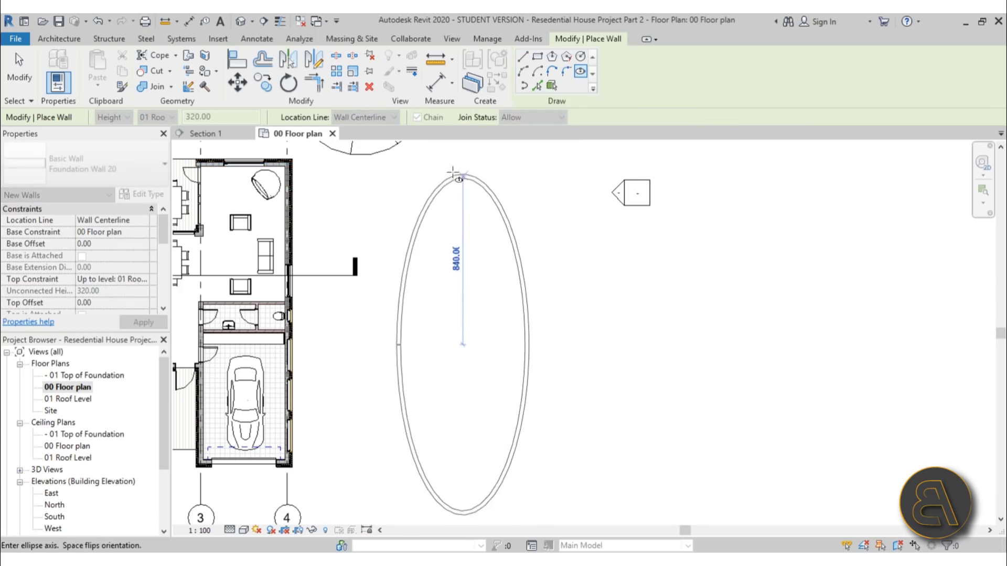
{"action": "left_click", "coordinate": [450, 483]}
{"action": "scroll", "coordinate": [445, 396], "scroll_direction": "up", "scroll_amount": 3}
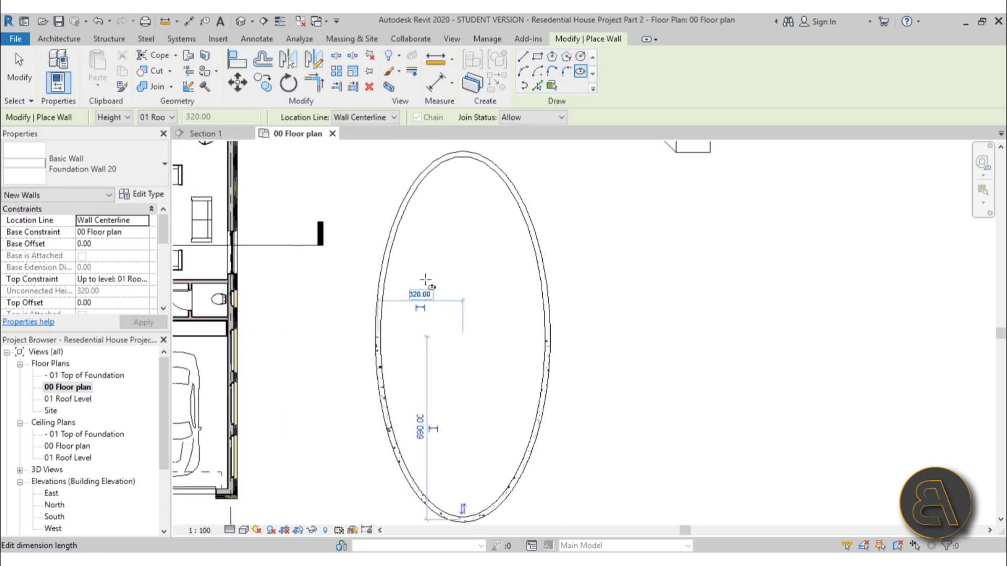
{"action": "left_click", "coordinate": [460, 264]}
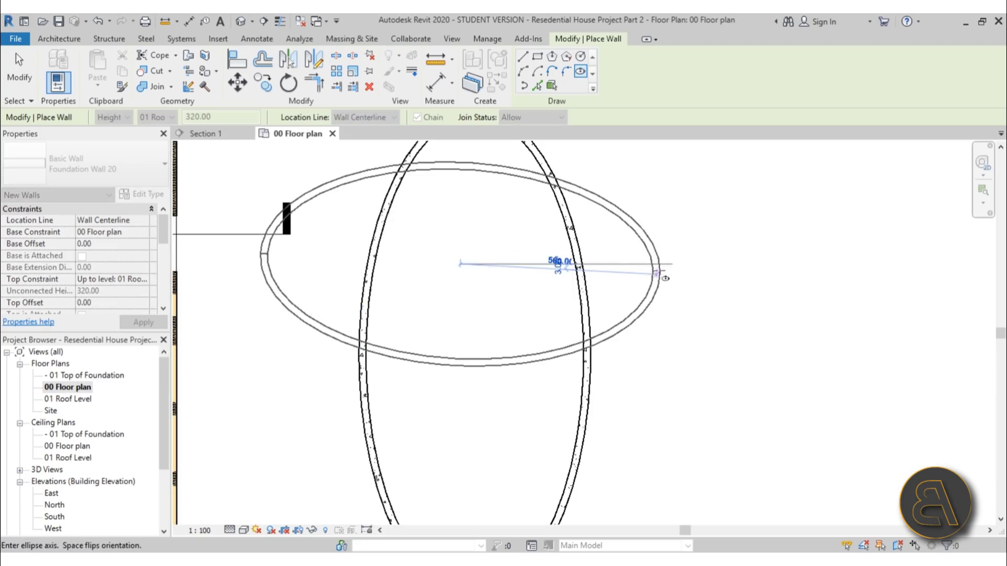
{"action": "left_click", "coordinate": [666, 336]}
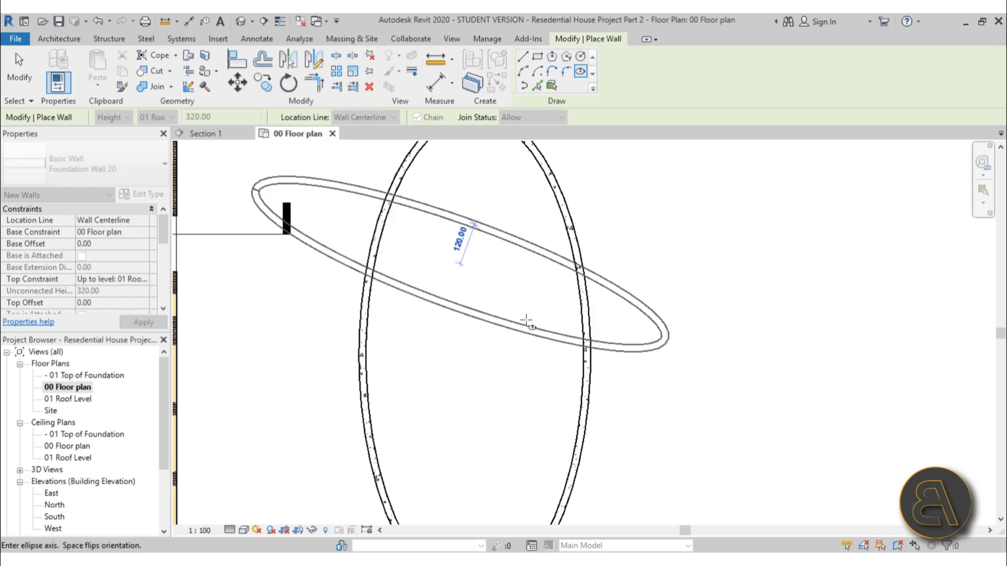
{"action": "left_click", "coordinate": [526, 321]}
{"action": "key", "text": "Escape"}
{"action": "key", "text": "Escape"}
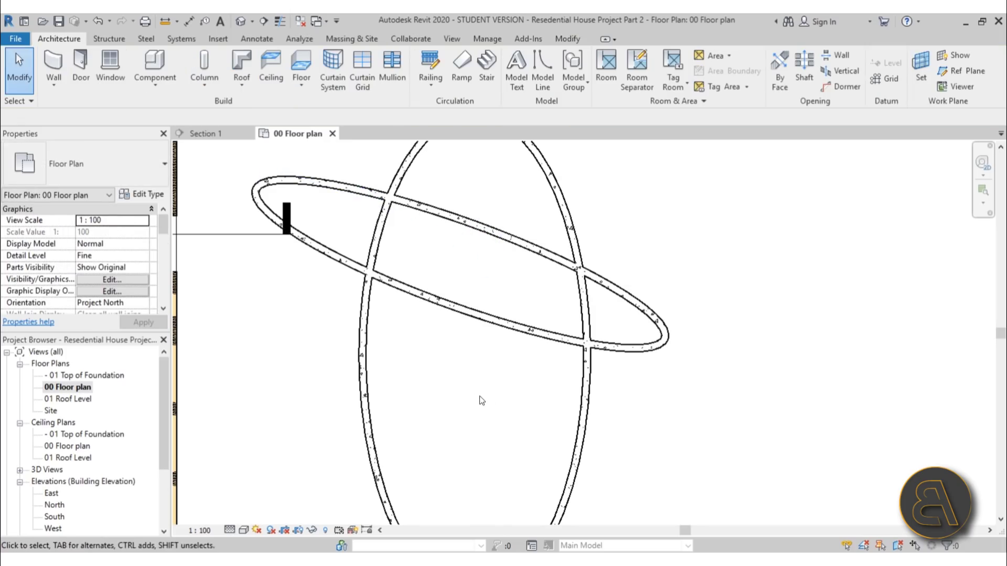
Split the elliptical wall at two points with Split Element (SL)
{"action": "key", "text": "s"}
{"action": "key", "text": "l"}
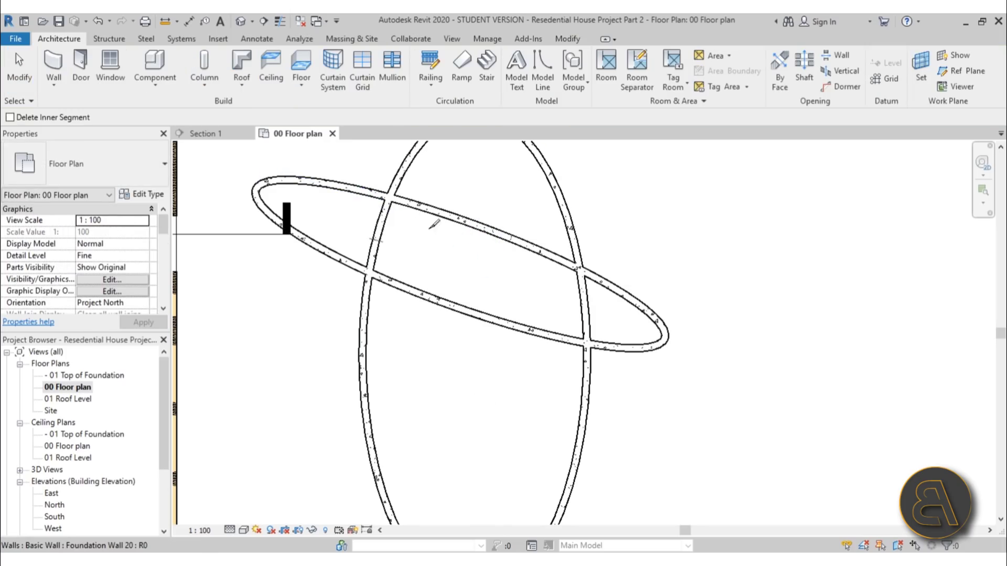
{"action": "left_click", "coordinate": [476, 224]}
{"action": "left_click", "coordinate": [473, 313]}
{"action": "key", "text": "Escape"}
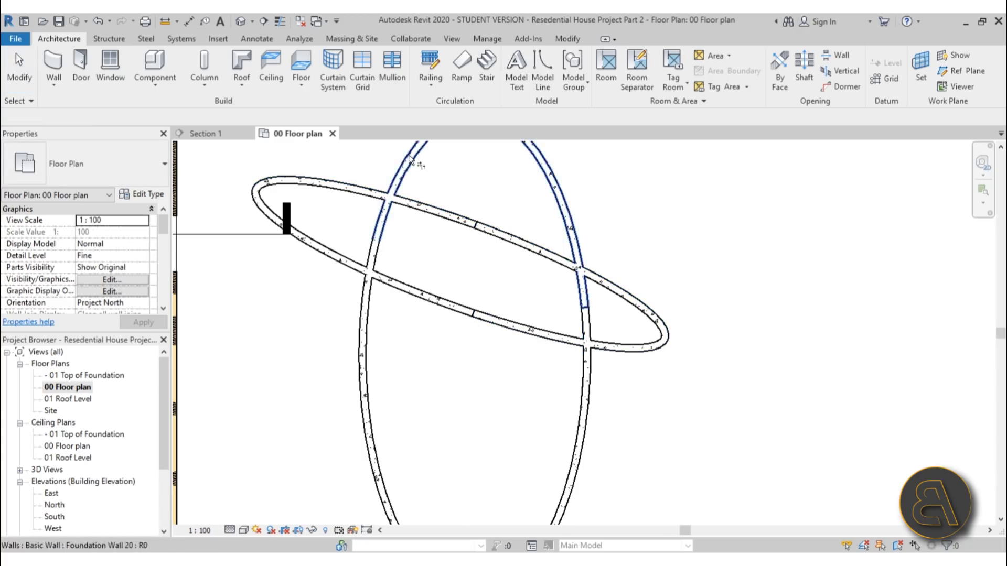
Trim the crossing wall segments to corners where they intersect
{"action": "left_click", "coordinate": [346, 266]}
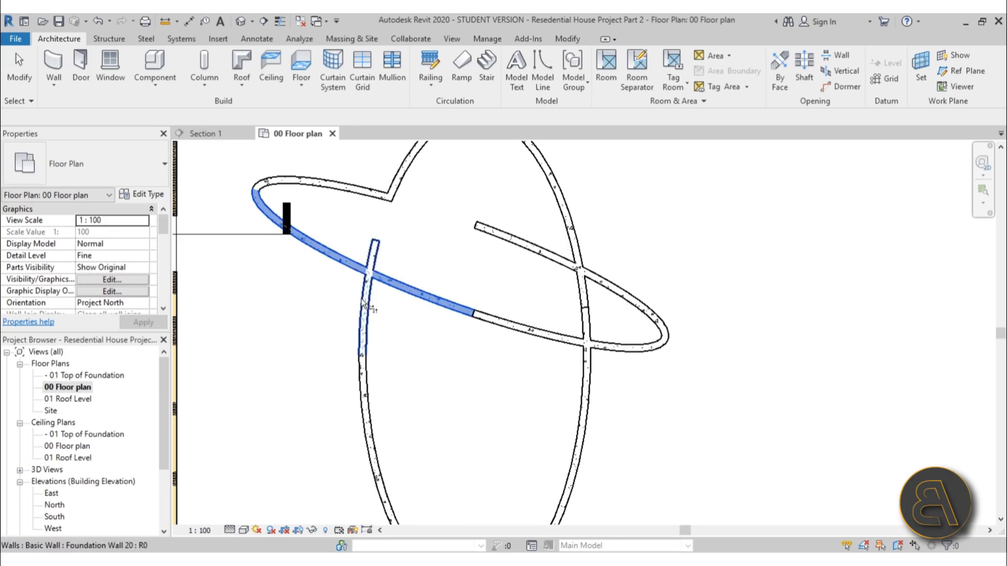
{"action": "left_click", "coordinate": [598, 343]}
{"action": "left_click", "coordinate": [588, 359]}
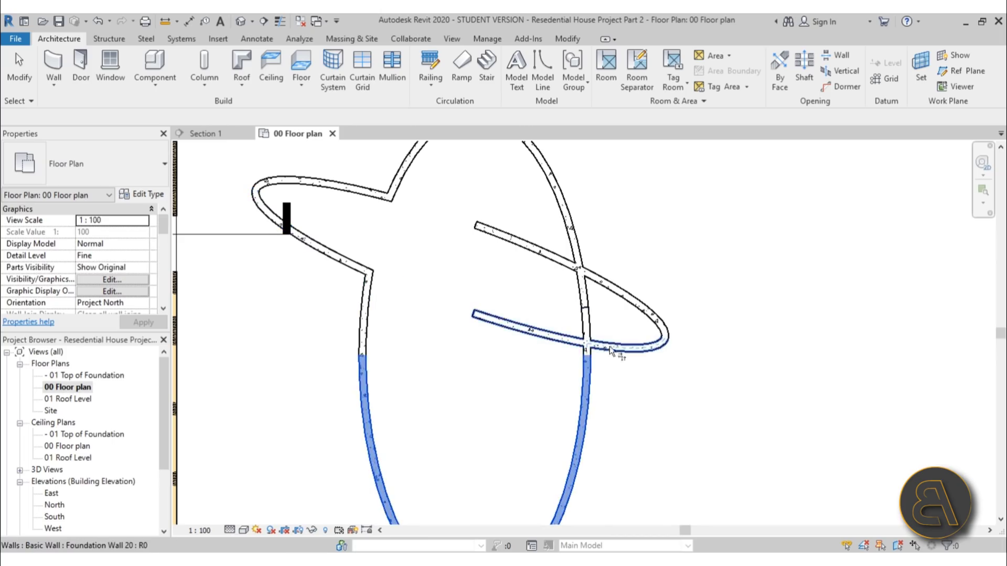
{"action": "left_click", "coordinate": [609, 346]}
{"action": "left_click", "coordinate": [601, 282]}
{"action": "scroll", "coordinate": [598, 349], "scroll_direction": "up", "scroll_amount": 3}
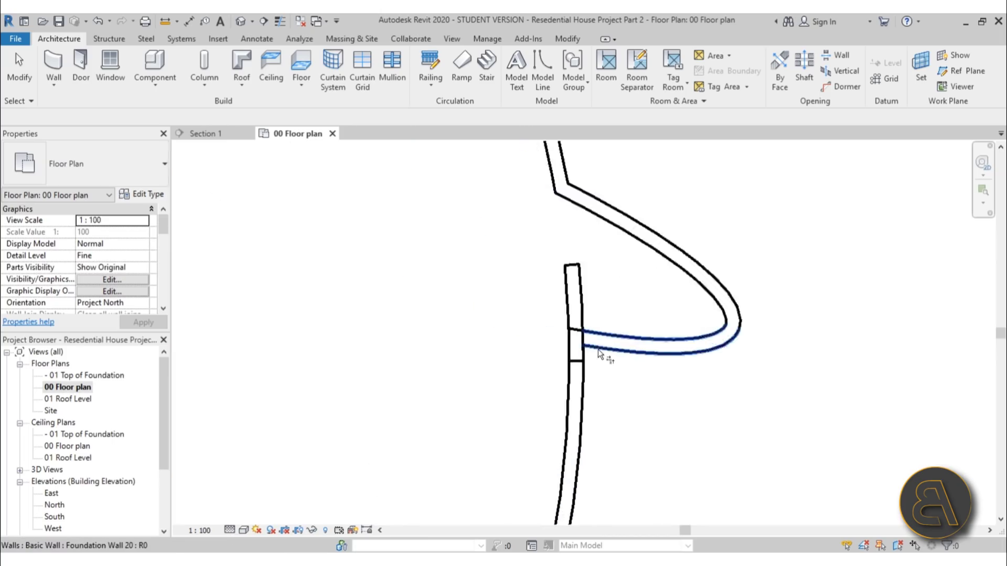
{"action": "left_click", "coordinate": [575, 351]}
{"action": "key", "text": "Escape"}
Delete the short leftover upper wall piece
{"action": "left_click", "coordinate": [582, 304]}
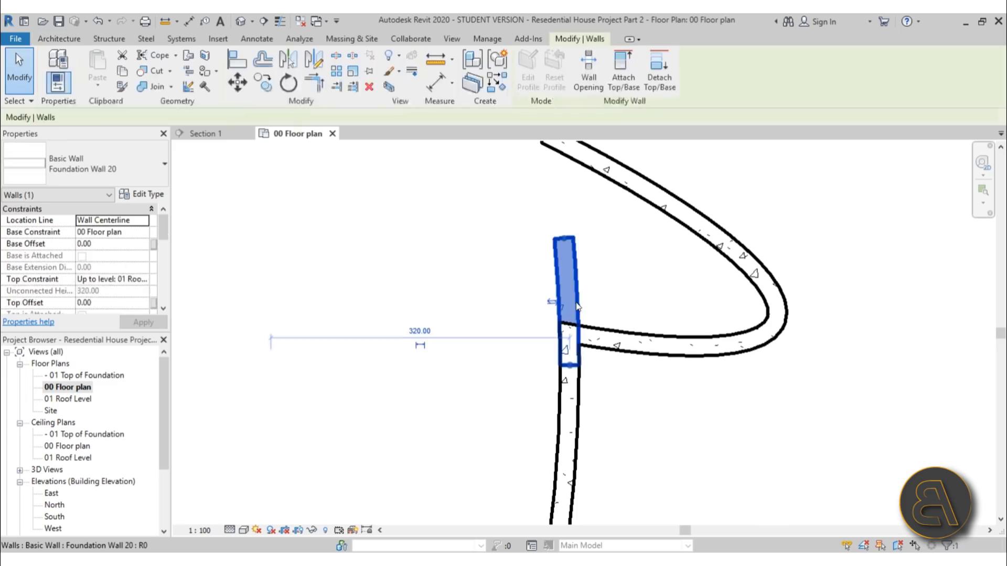
{"action": "key", "text": "Delete"}
{"action": "scroll", "coordinate": [571, 385], "scroll_direction": "down", "scroll_amount": 5}
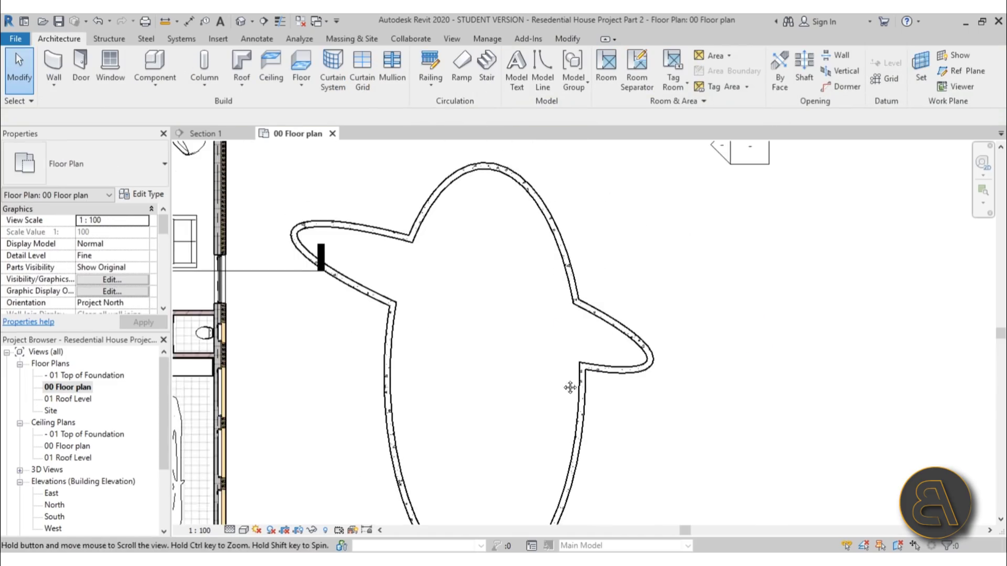
{"action": "middle_click_drag", "start_coordinate": [536, 391], "coordinate": [537, 368]}
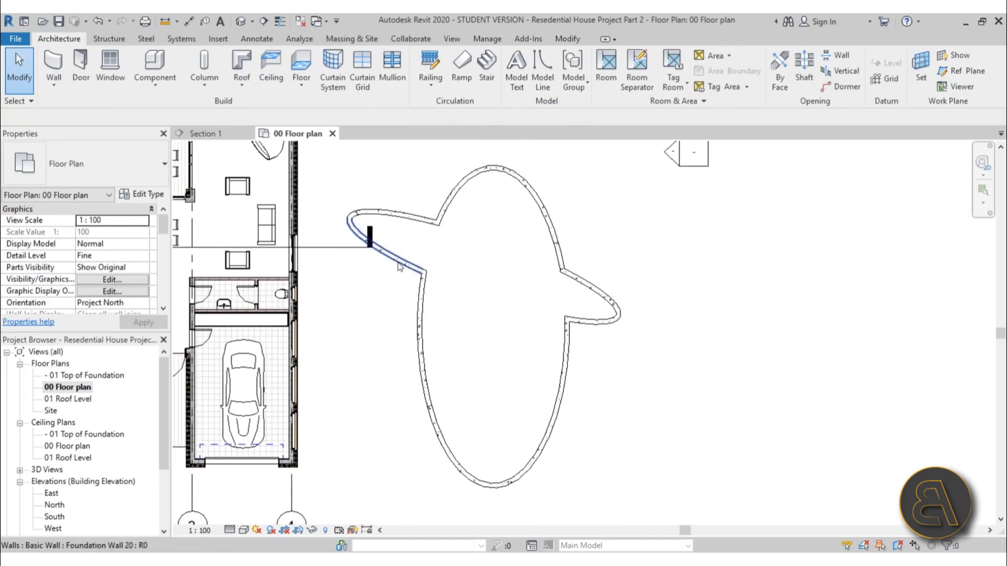
Extend the upper arc wall's end past the tall ellipse
{"action": "left_click", "coordinate": [398, 265]}
{"action": "scroll", "coordinate": [372, 221], "scroll_direction": "up", "scroll_amount": 3}
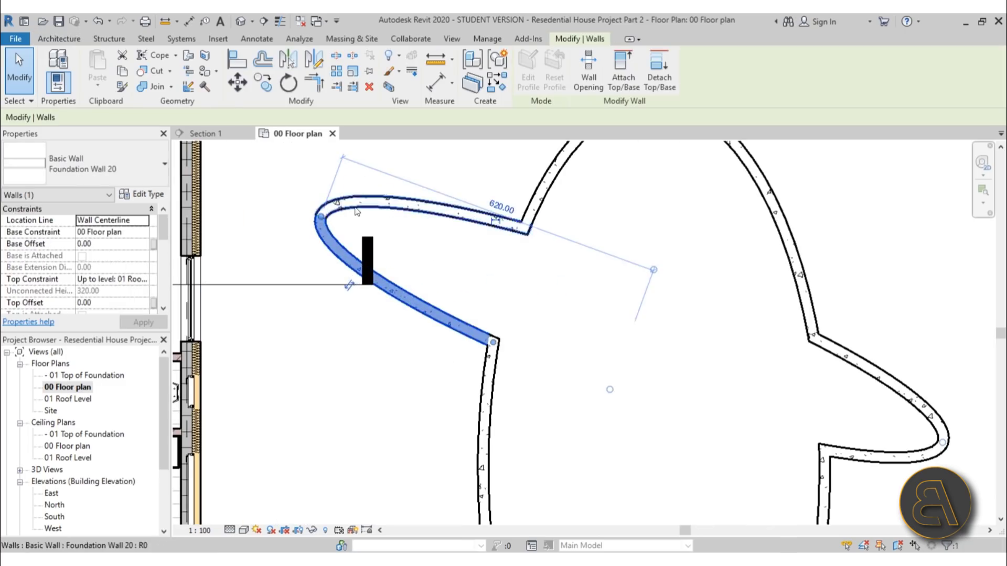
{"action": "left_click", "coordinate": [520, 226]}
{"action": "left_click_drag", "start_coordinate": [529, 233], "coordinate": [743, 309]}
{"action": "left_click", "coordinate": [603, 404]}
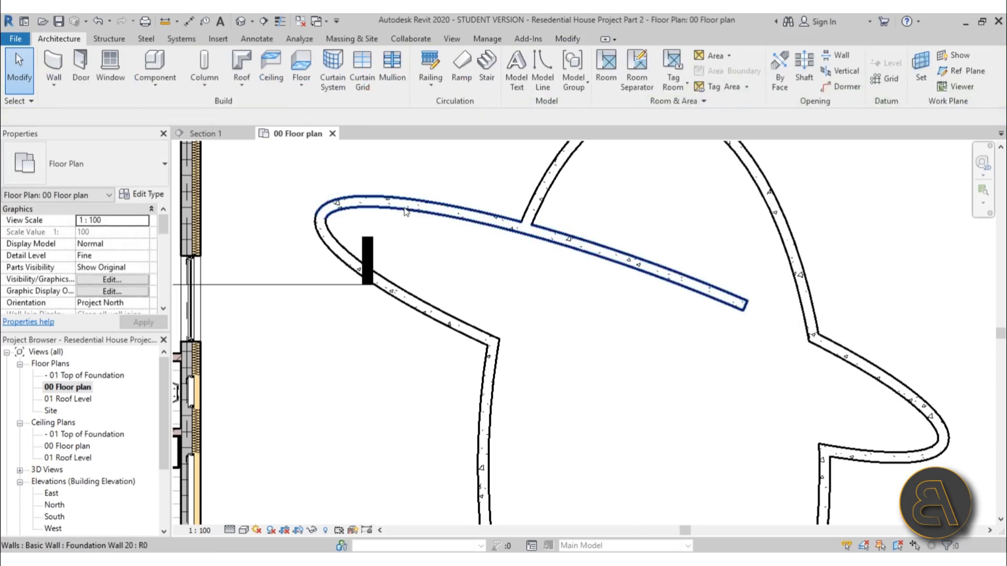
{"action": "left_click", "coordinate": [336, 204]}
{"action": "left_click", "coordinate": [341, 332]}
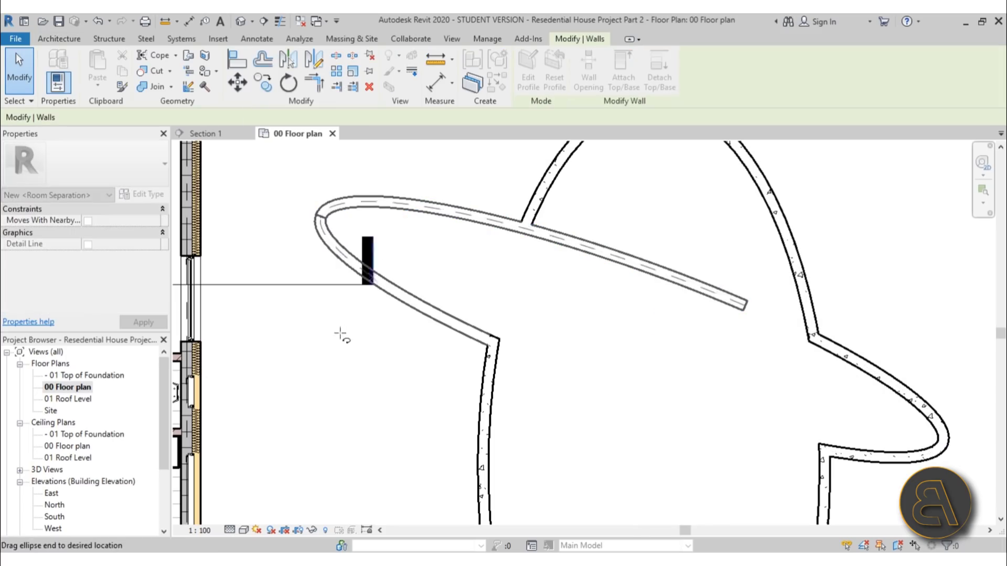
{"action": "left_click_drag", "start_coordinate": [360, 287], "coordinate": [352, 206]}
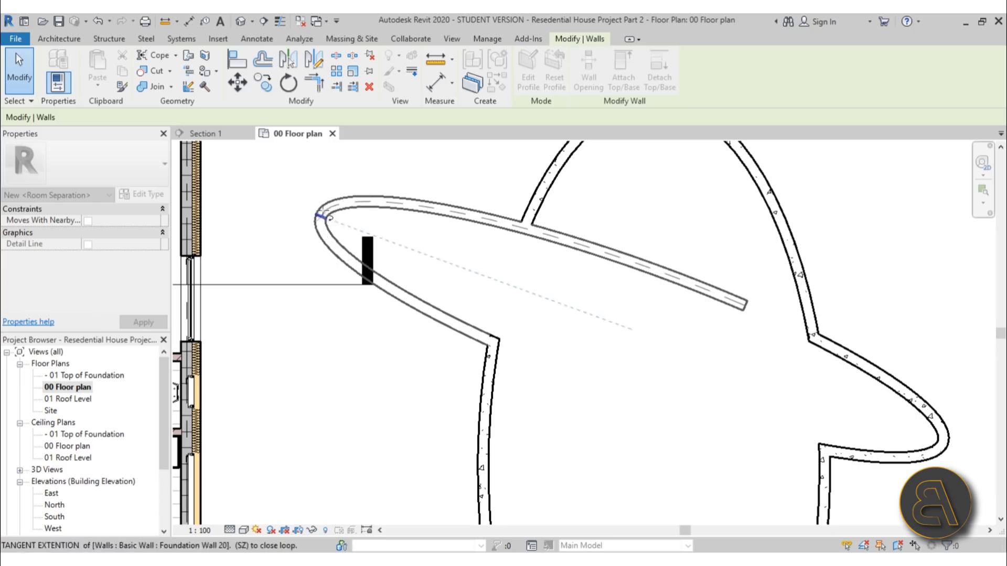
{"action": "key", "text": "Escape"}
{"action": "scroll", "coordinate": [595, 417], "scroll_direction": "down", "scroll_amount": 2}
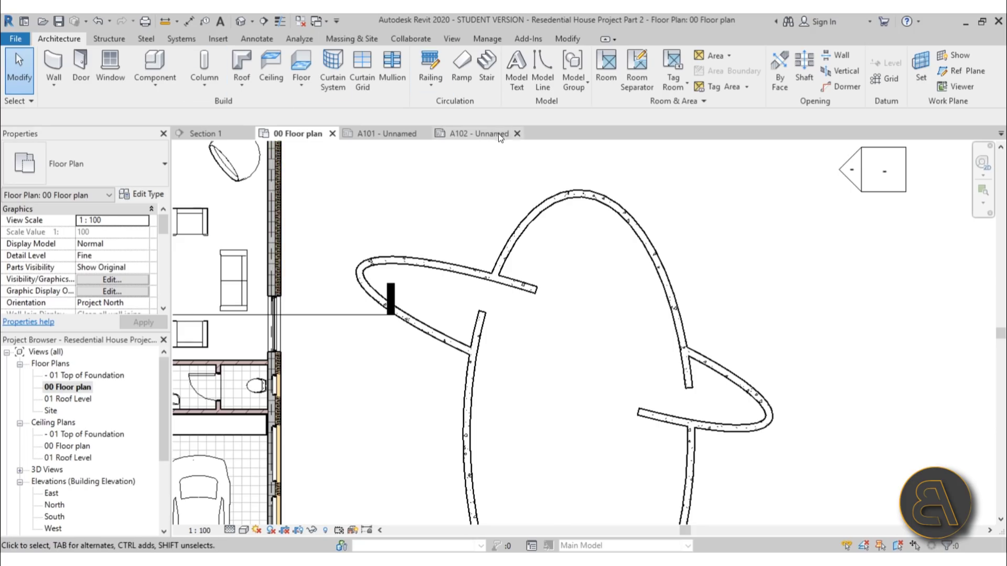
Create a new legend view named Legend 1 at 1:50 scale
{"action": "left_click", "coordinate": [453, 41]}
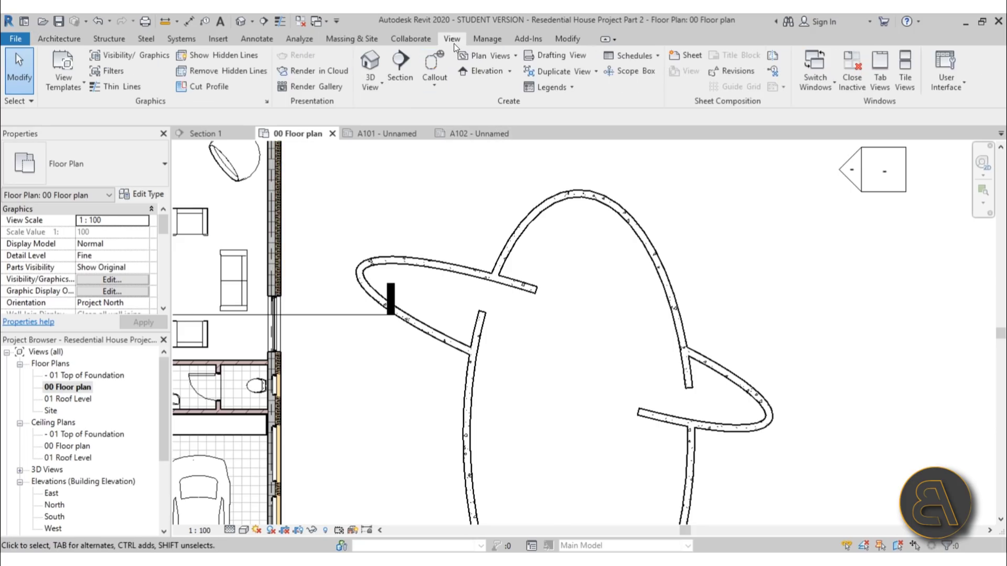
{"action": "left_click", "coordinate": [552, 87]}
{"action": "left_click", "coordinate": [543, 108]}
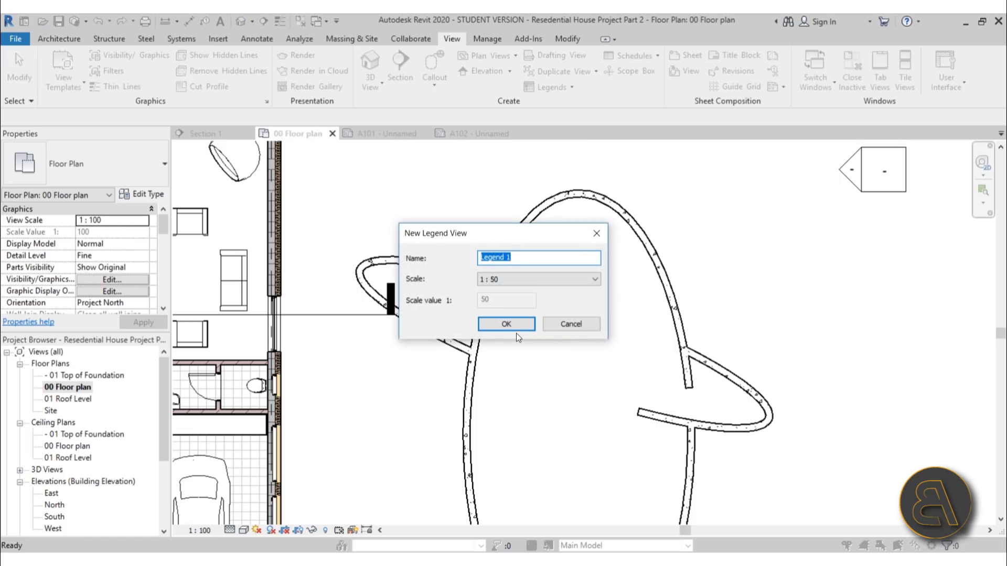
{"action": "left_click", "coordinate": [493, 323]}
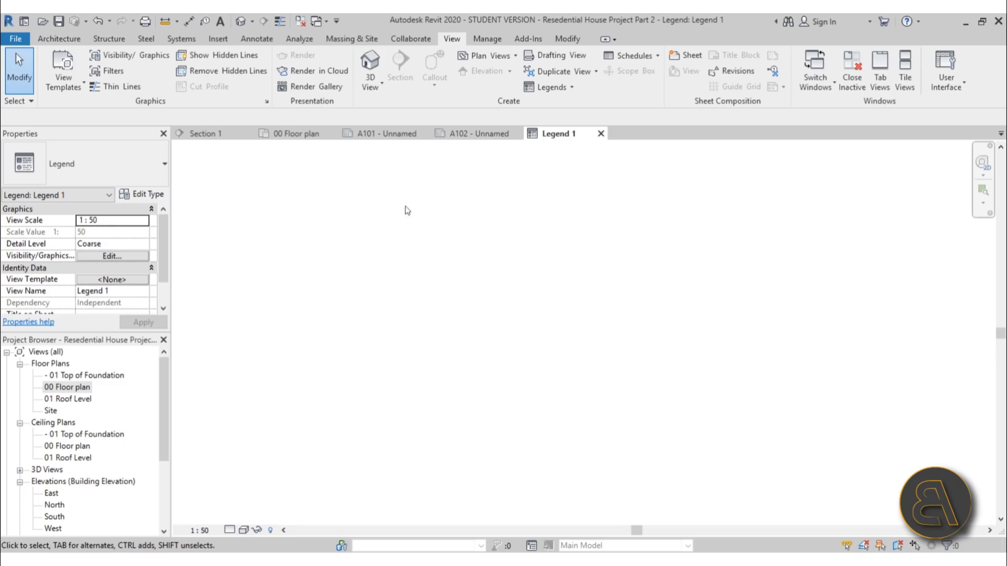
Draw a detail-line rectangle 520 × 160 and split it with a vertical line at 90
{"action": "left_click", "coordinate": [256, 39]}
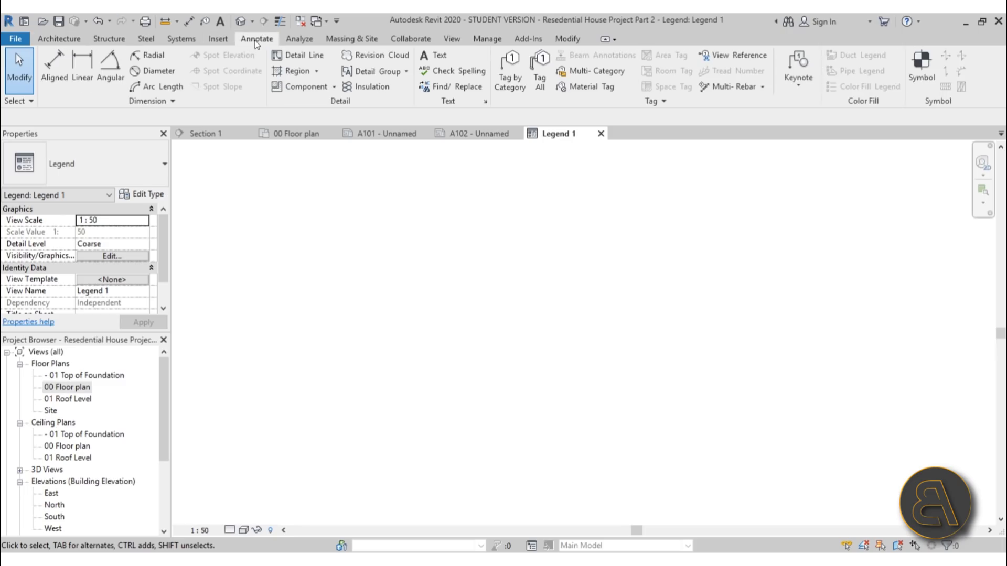
{"action": "left_click", "coordinate": [296, 55]}
{"action": "left_click", "coordinate": [341, 412]}
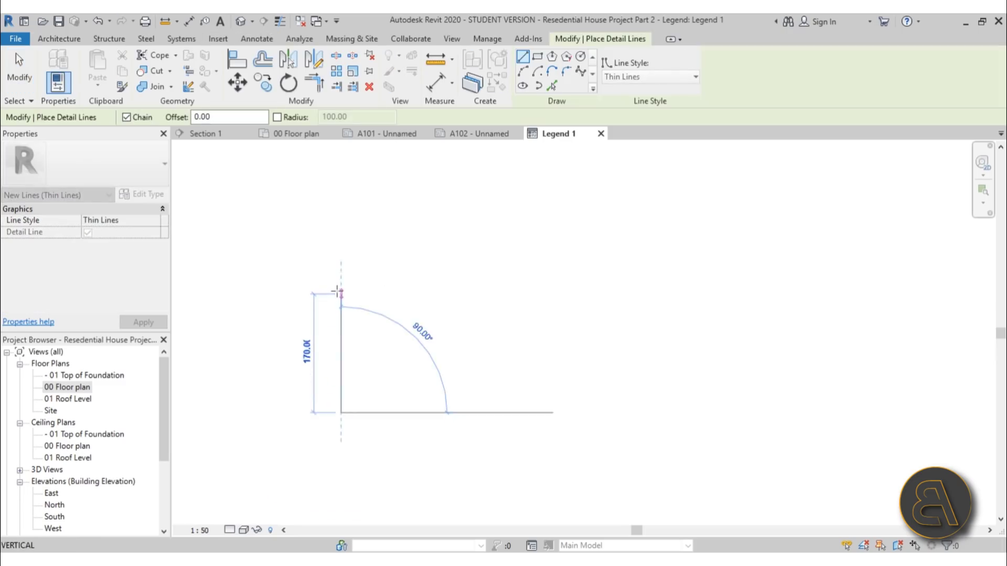
{"action": "left_click", "coordinate": [341, 293]}
{"action": "left_click", "coordinate": [703, 294]}
{"action": "left_click", "coordinate": [704, 405]}
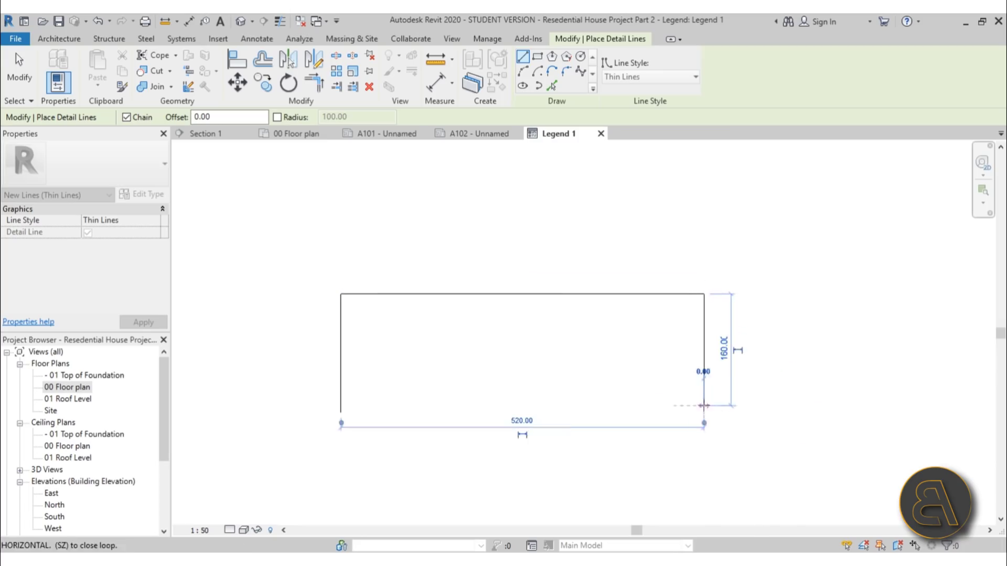
{"action": "left_click", "coordinate": [341, 406]}
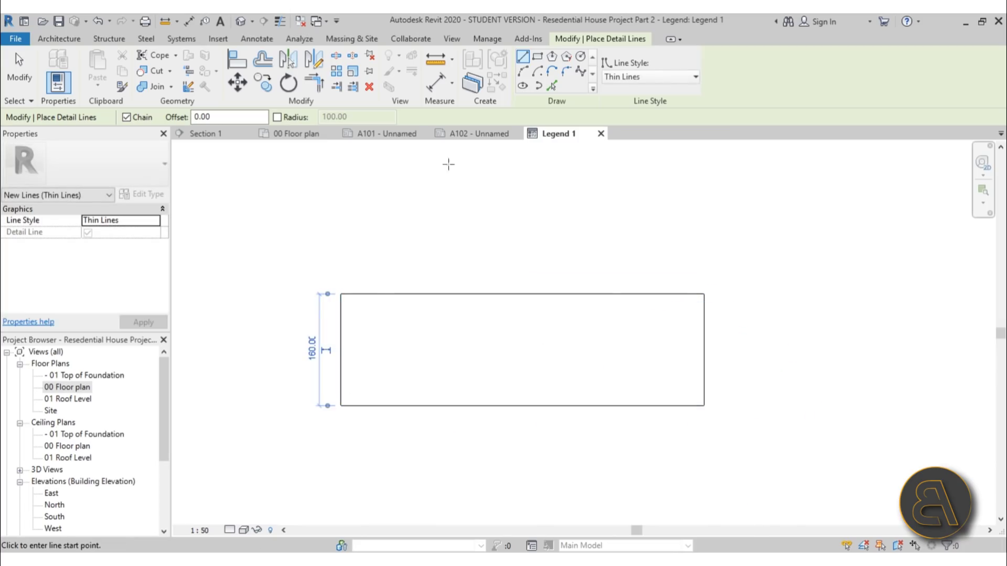
{"action": "left_click", "coordinate": [404, 293]}
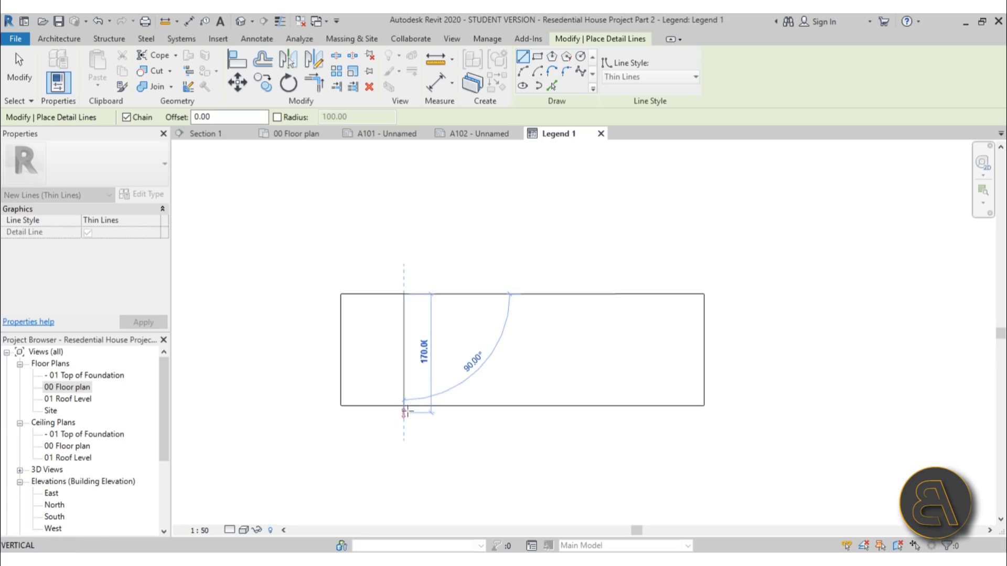
{"action": "left_click", "coordinate": [404, 405]}
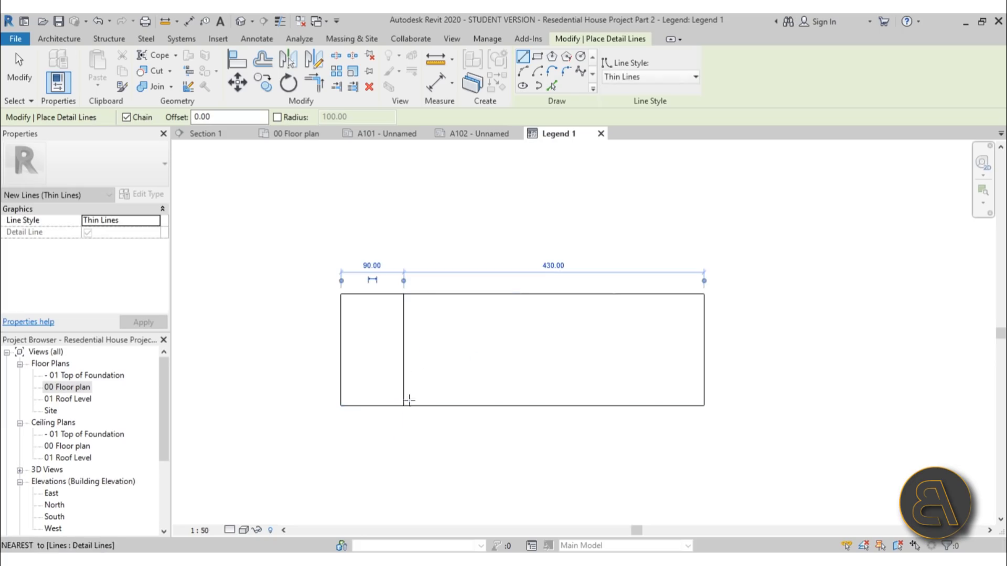
Lay a 270-long batt insulation strip across the right part of the box
{"action": "left_click", "coordinate": [253, 40]}
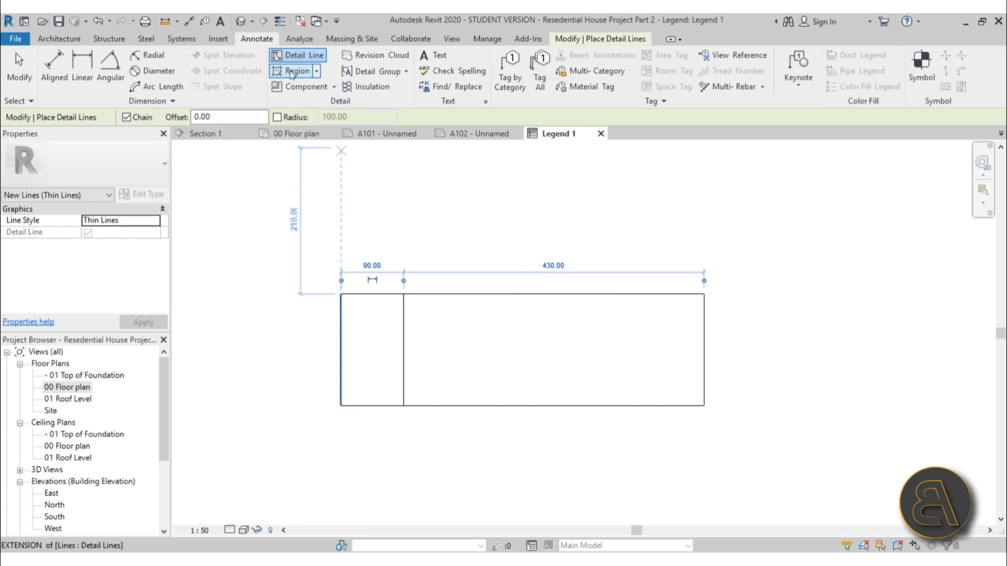
{"action": "left_click", "coordinate": [367, 87]}
{"action": "left_click", "coordinate": [453, 342]}
{"action": "left_click", "coordinate": [641, 342]}
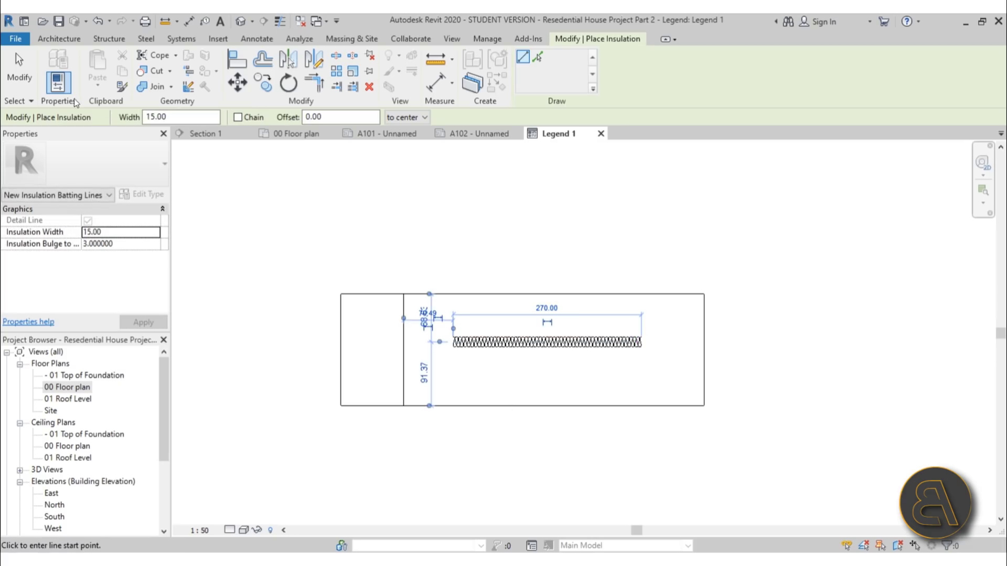
{"action": "left_click", "coordinate": [19, 68]}
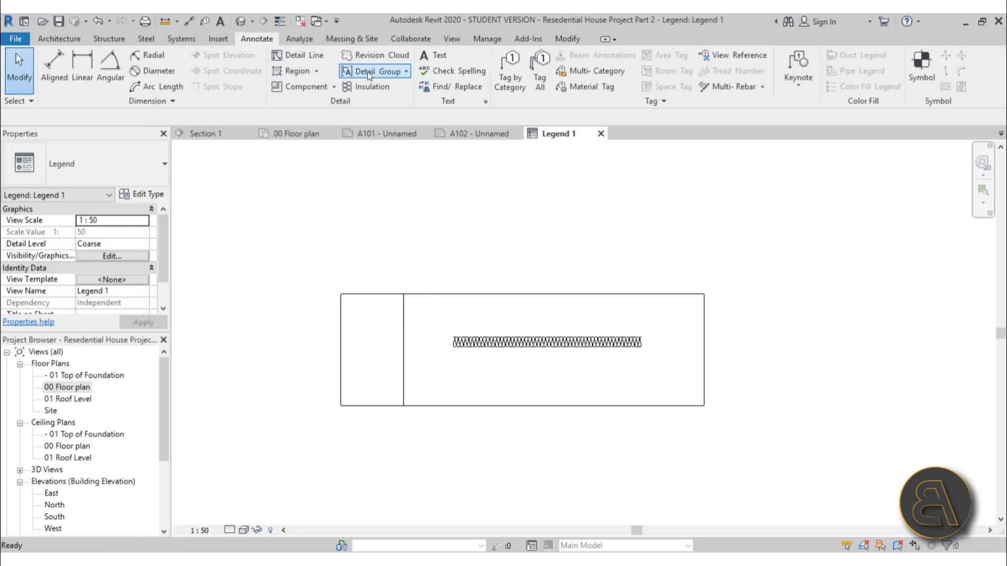
Draw a 220 × 50 Diagonal Crosshatch filled region above the insulation box
{"action": "left_click", "coordinate": [279, 70]}
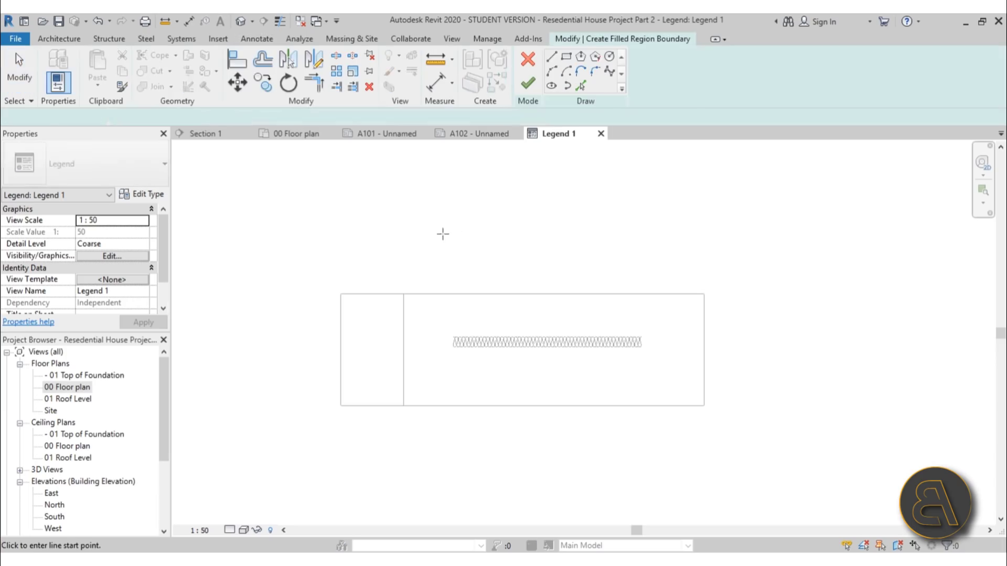
{"action": "left_click", "coordinate": [565, 56]}
{"action": "left_click", "coordinate": [437, 245]}
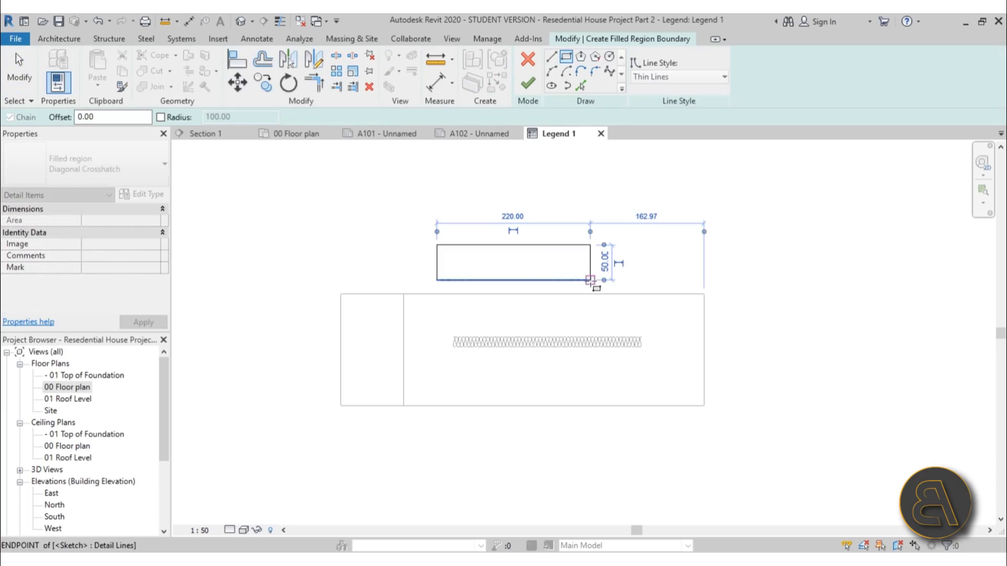
{"action": "left_click", "coordinate": [590, 280]}
{"action": "left_click", "coordinate": [527, 84]}
{"action": "left_click", "coordinate": [474, 180]}
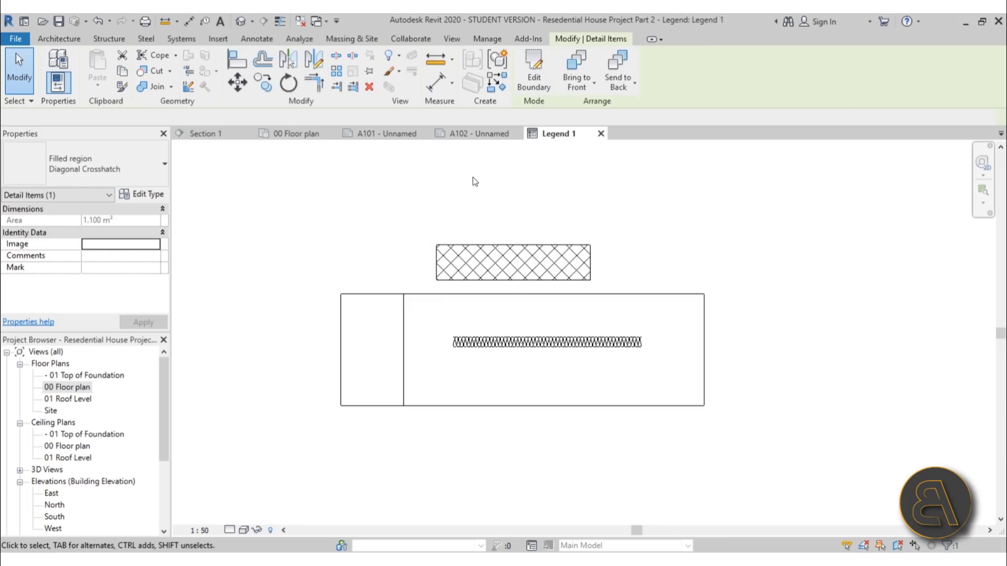
{"action": "scroll", "coordinate": [360, 282], "scroll_direction": "down", "scroll_amount": 2}
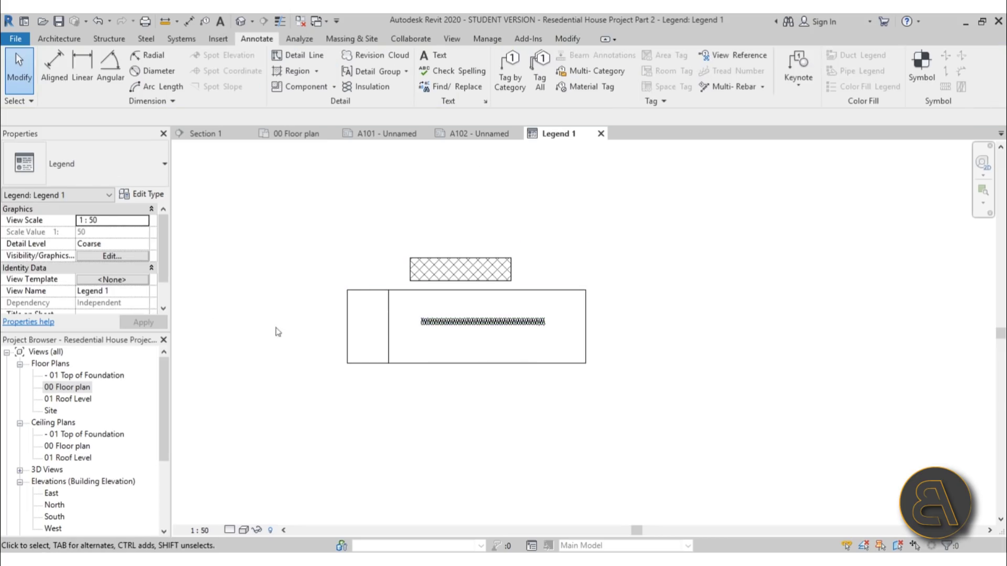
{"action": "scroll", "coordinate": [157, 236], "scroll_direction": "down", "scroll_amount": 1}
{"action": "scroll", "coordinate": [157, 236], "scroll_direction": "up", "scroll_amount": 1}
{"action": "left_click_drag", "start_coordinate": [164, 392], "coordinate": [159, 476]}
Open sheet A101 and place the Legend 1 viewport near its lower right
{"action": "left_click", "coordinate": [72, 481]}
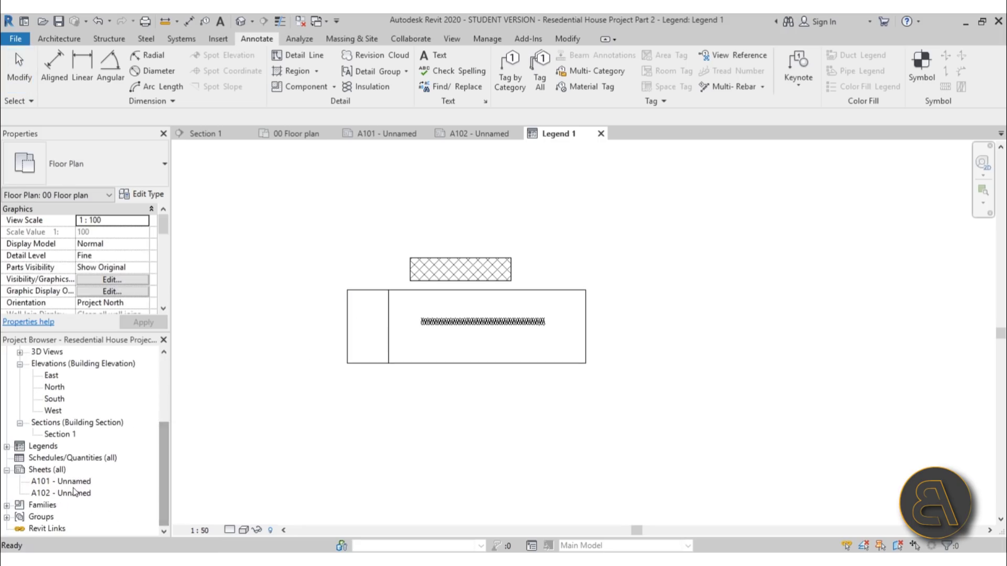
{"action": "double_click", "coordinate": [72, 482]}
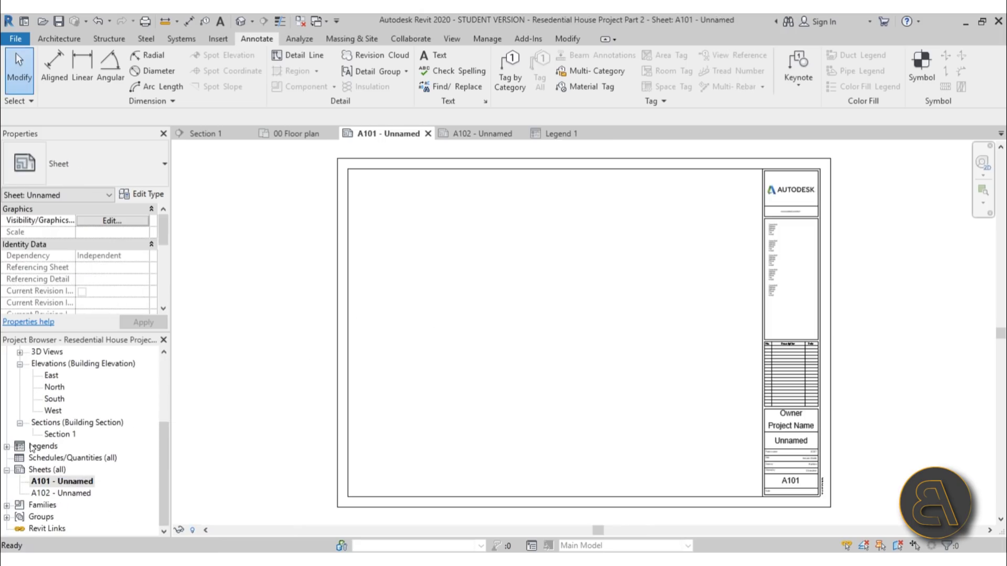
{"action": "left_click", "coordinate": [6, 447]}
{"action": "left_click", "coordinate": [47, 457]}
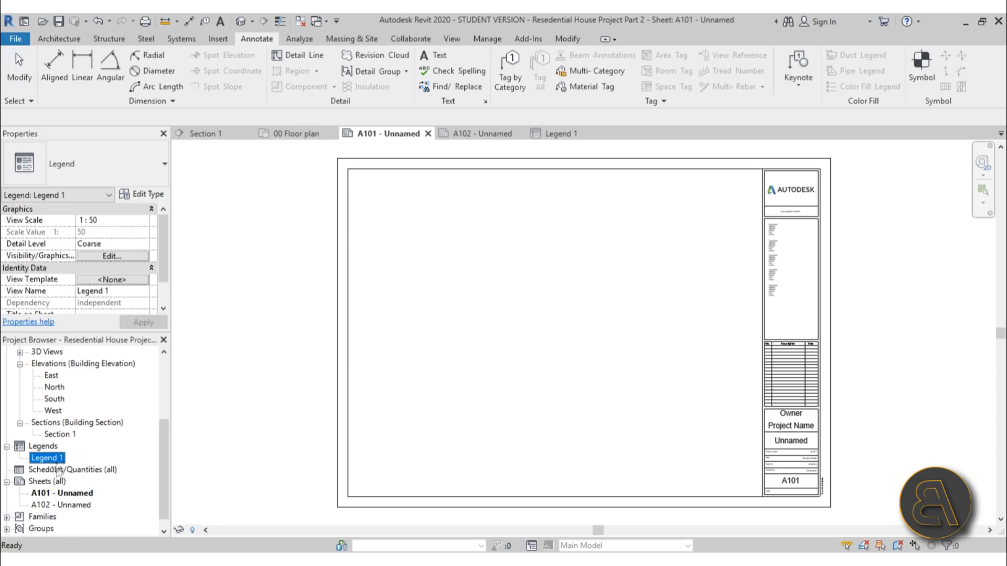
{"action": "left_click", "coordinate": [691, 450]}
{"action": "left_click", "coordinate": [643, 445]}
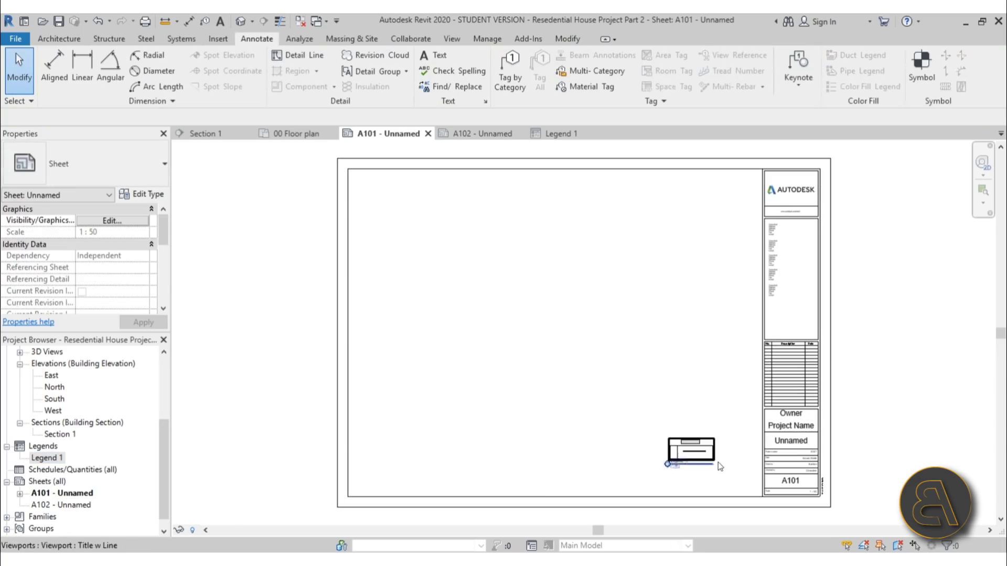
{"action": "scroll", "coordinate": [633, 495], "scroll_direction": "up", "scroll_amount": 4}
{"action": "scroll", "coordinate": [586, 329], "scroll_direction": "down", "scroll_amount": 2}
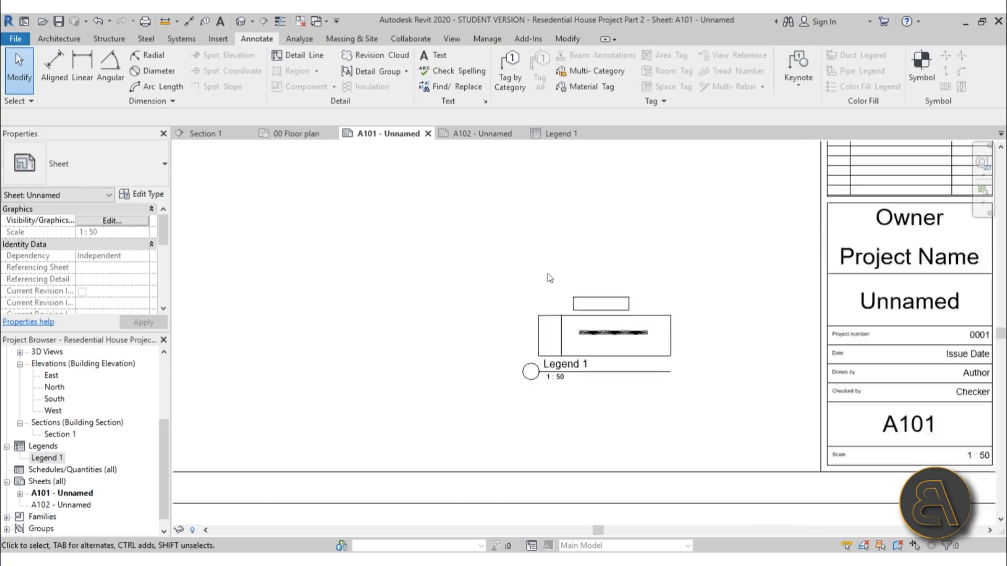
{"action": "left_click", "coordinate": [587, 329]}
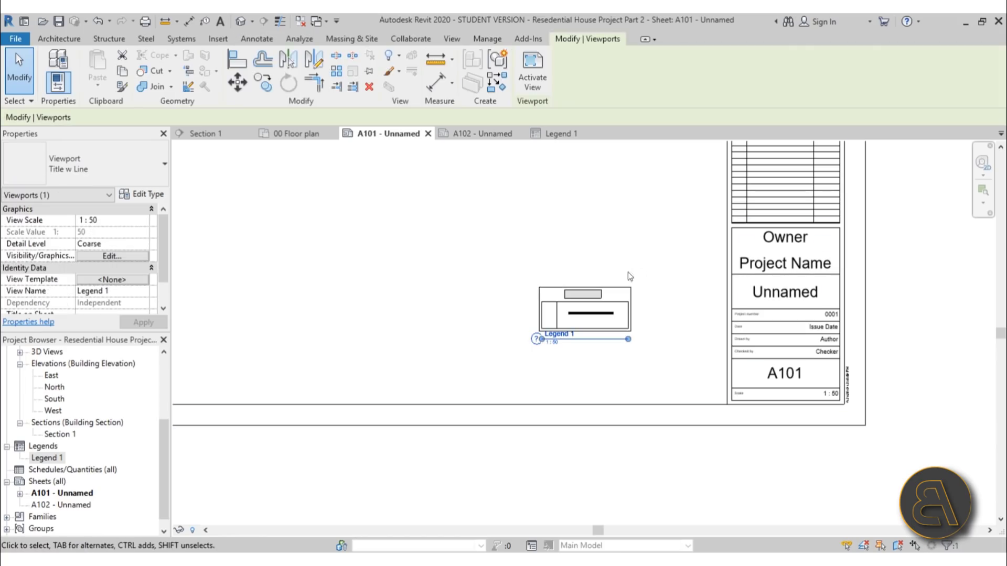
Copy the Legend 1 viewport and paste it aligned onto sheet A102
{"action": "left_click", "coordinate": [122, 70]}
{"action": "left_click", "coordinate": [104, 89]}
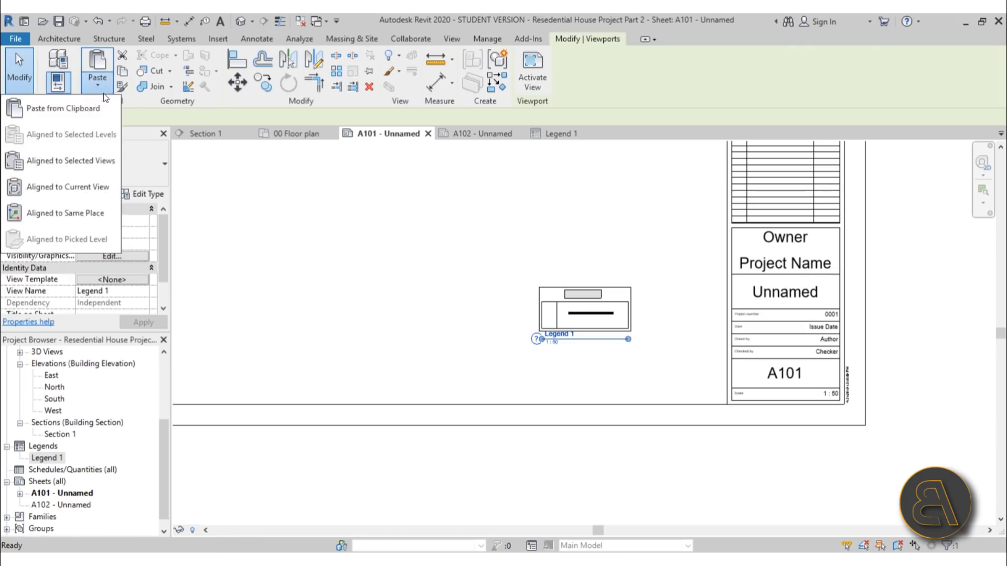
{"action": "left_click", "coordinate": [74, 168]}
{"action": "left_click", "coordinate": [481, 210]}
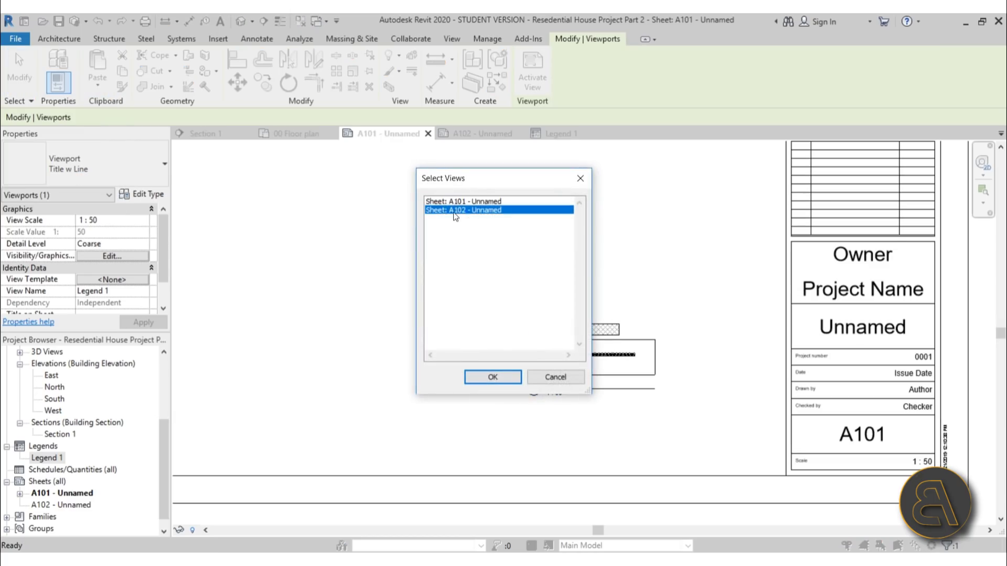
{"action": "key", "text": "Return"}
Open sheet A102 and check the pasted Legend 1 viewport and its title
{"action": "double_click", "coordinate": [70, 505]}
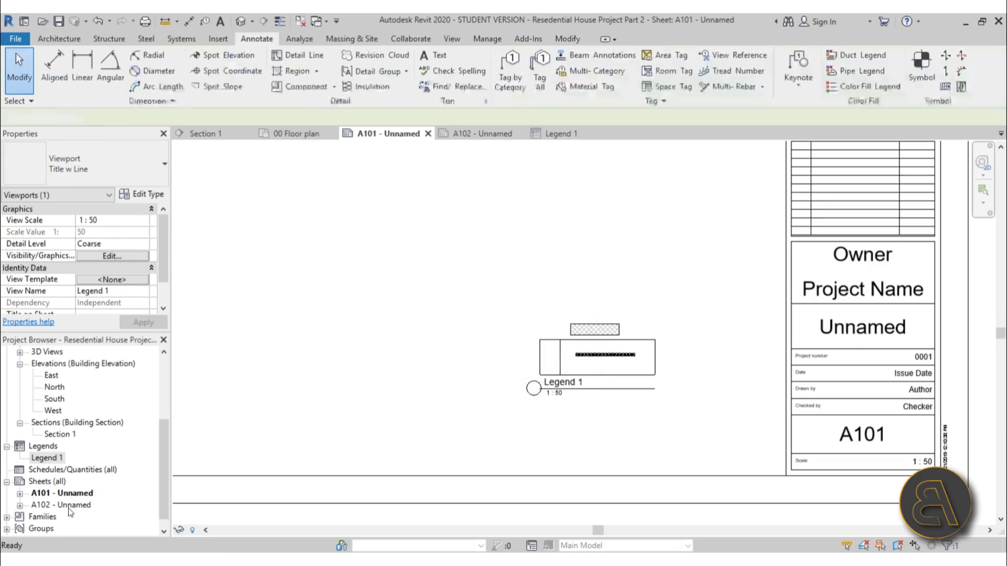
{"action": "scroll", "coordinate": [731, 431], "scroll_direction": "up", "scroll_amount": 4}
{"action": "left_click", "coordinate": [731, 431]}
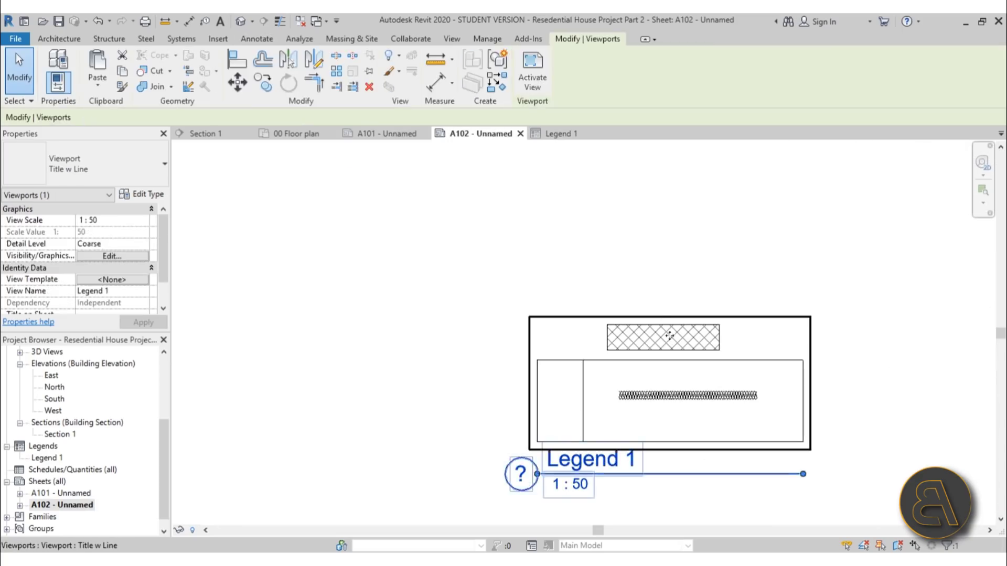
{"action": "left_click", "coordinate": [619, 248]}
{"action": "scroll", "coordinate": [618, 248], "scroll_direction": "down", "scroll_amount": 3}
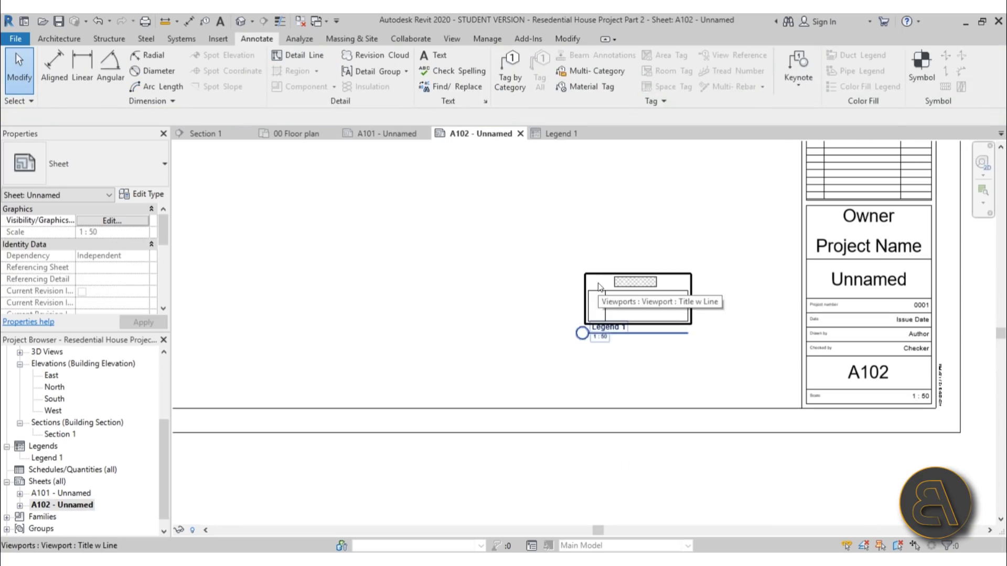
{"action": "scroll", "coordinate": [577, 304], "scroll_direction": "down", "scroll_amount": 2}
{"action": "scroll", "coordinate": [556, 325], "scroll_direction": "up", "scroll_amount": 4}
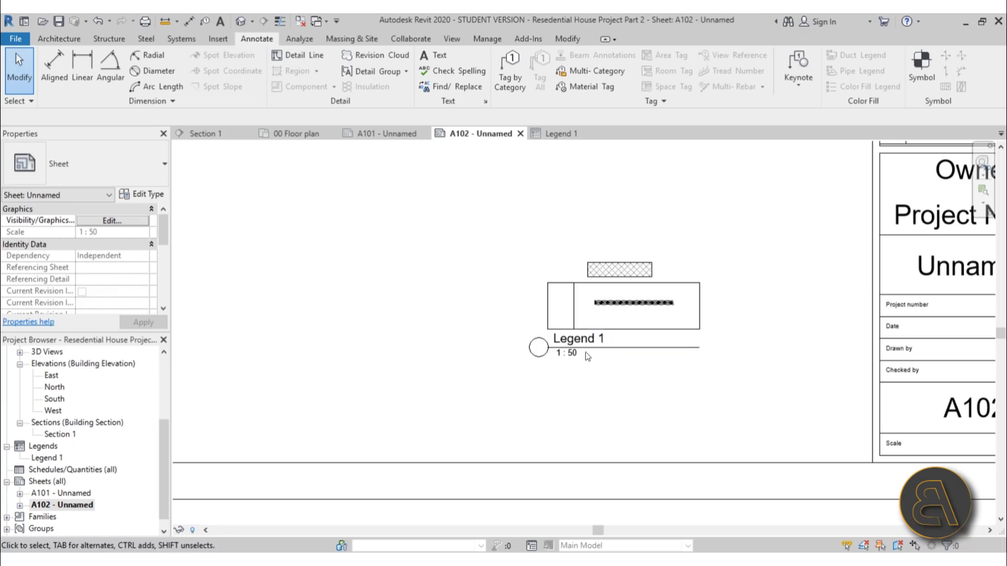
{"action": "left_click", "coordinate": [585, 347]}
{"action": "scroll", "coordinate": [588, 333], "scroll_direction": "down", "scroll_amount": 1}
{"action": "left_click", "coordinate": [537, 342]}
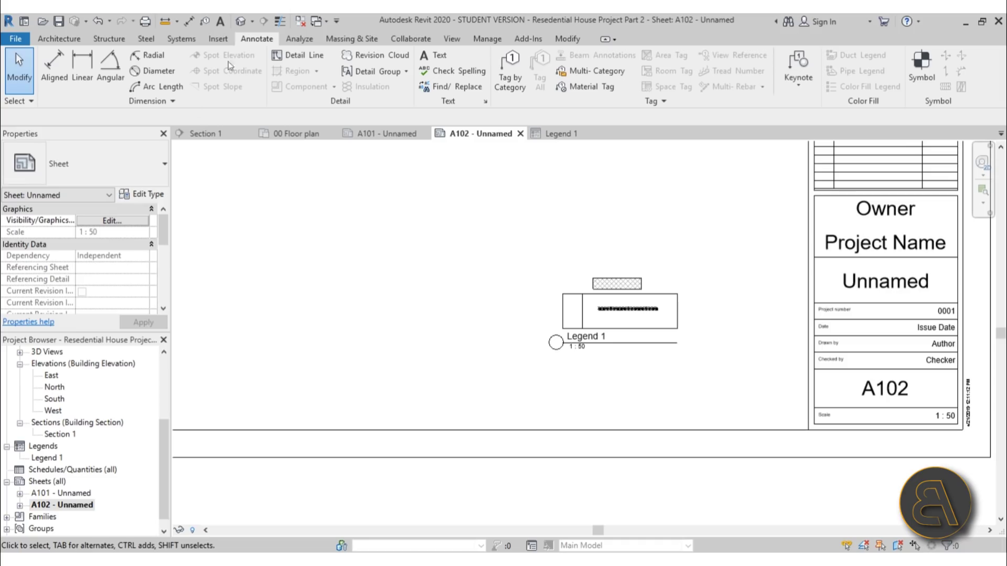
{"action": "left_click", "coordinate": [25, 22]}
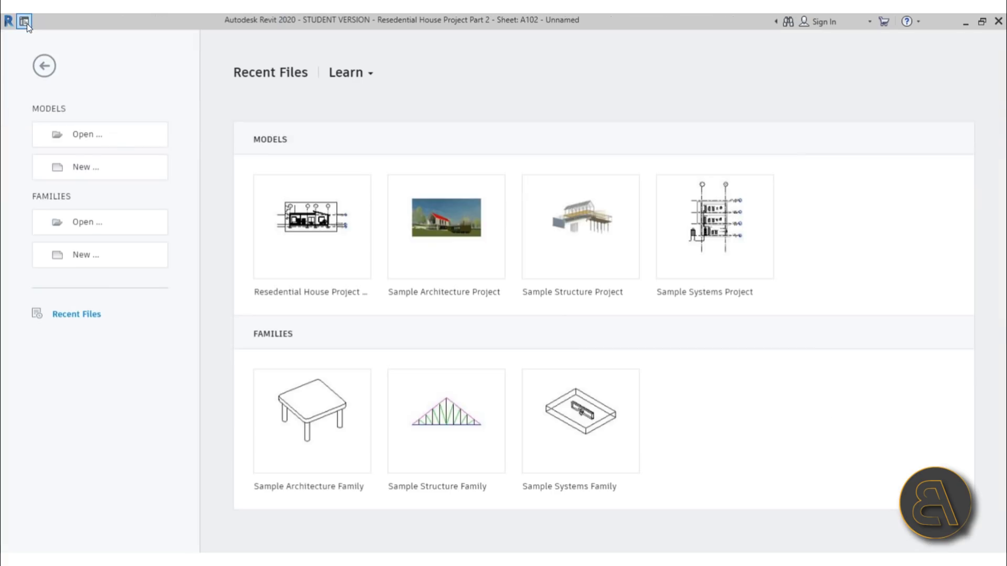
{"action": "left_click", "coordinate": [358, 75]}
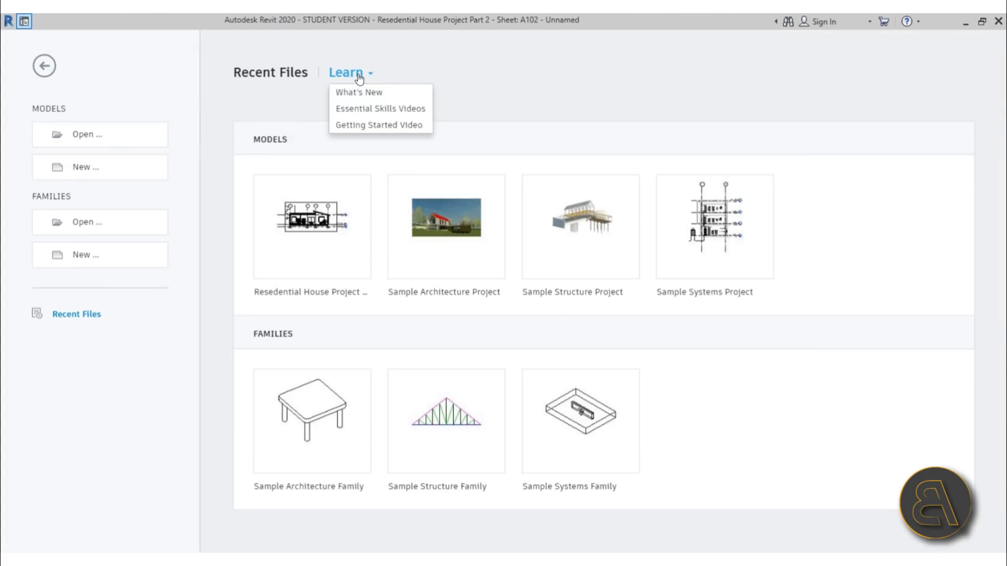
{"action": "left_click", "coordinate": [556, 108]}
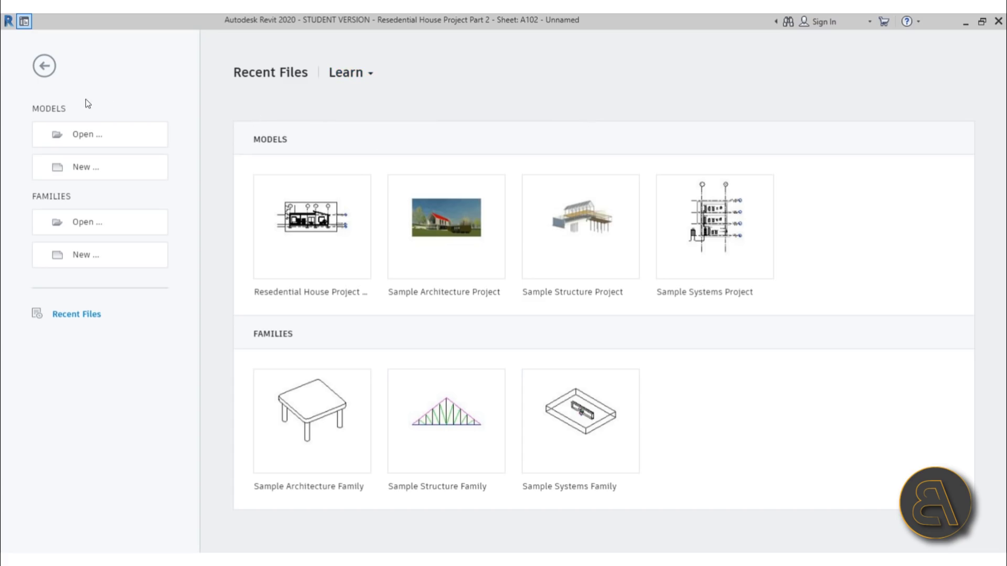
{"action": "left_click", "coordinate": [47, 68]}
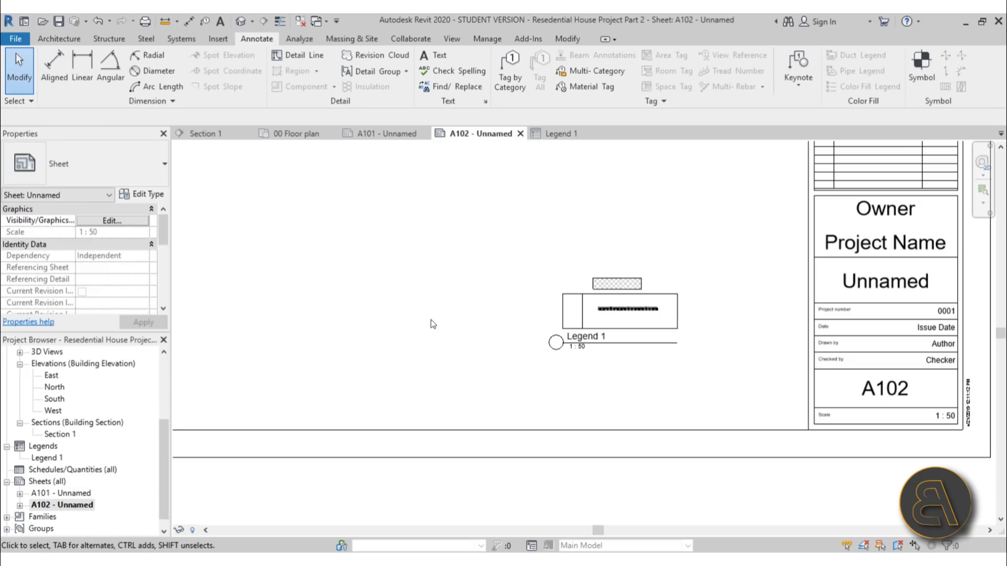
{"action": "scroll", "coordinate": [418, 337], "scroll_direction": "down", "scroll_amount": 4}
{"action": "middle_click_drag", "start_coordinate": [459, 426], "coordinate": [434, 422]}
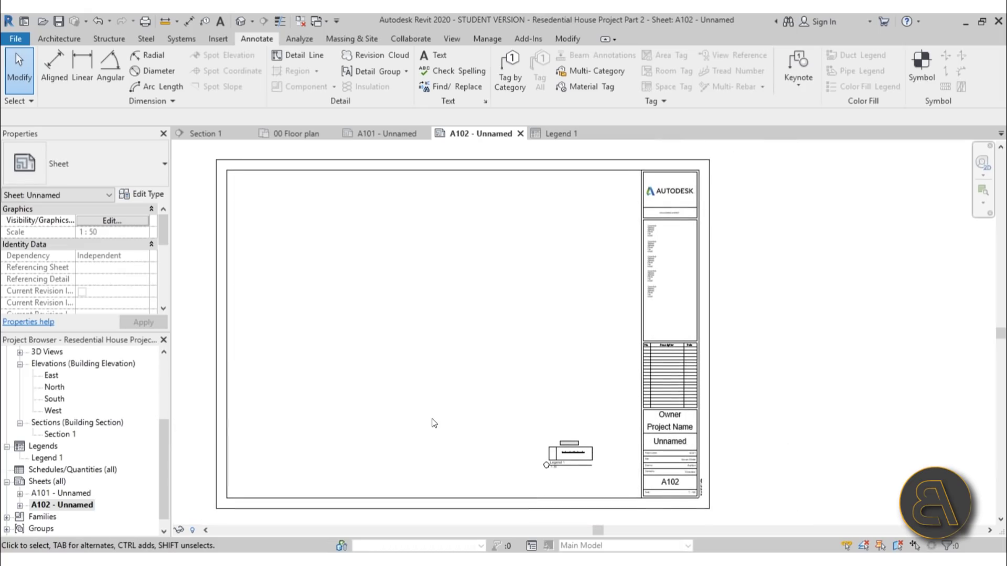